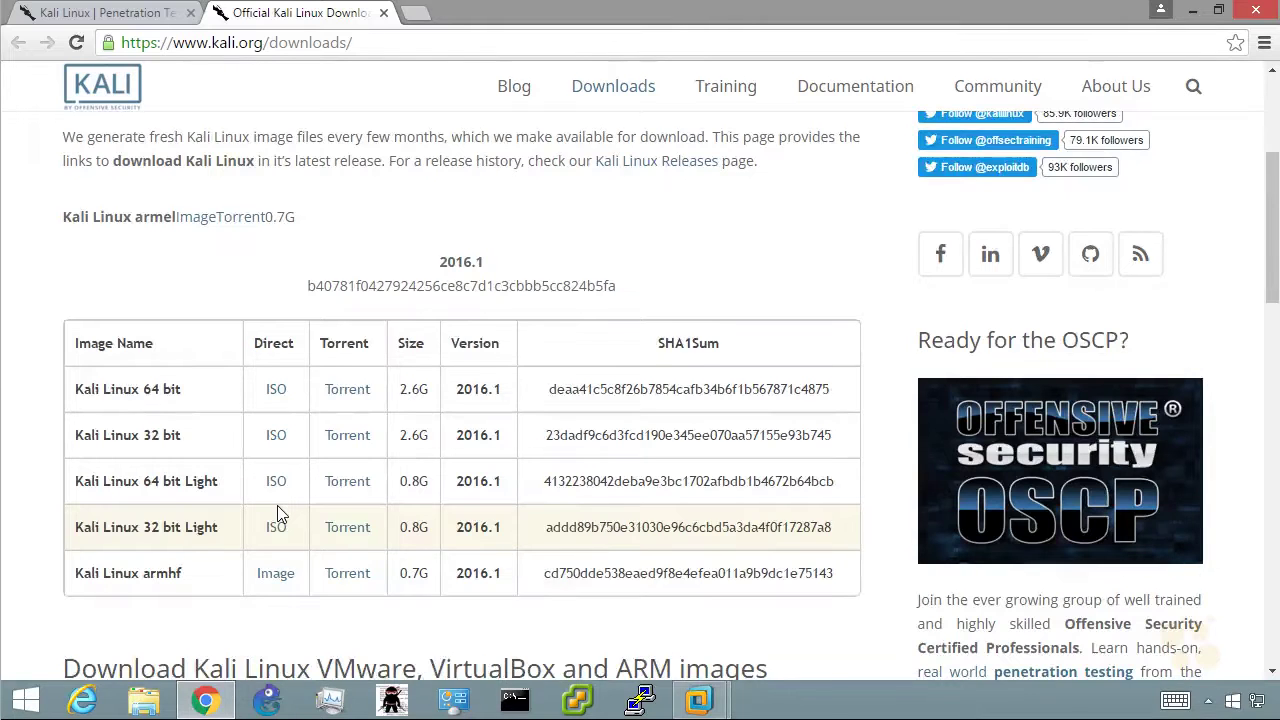
Scroll the Kali.org downloads page and open KALI VIRTUAL IMAGES in a new tab
scroll(285, 512, down, 3)
scroll(285, 508, down, 2)
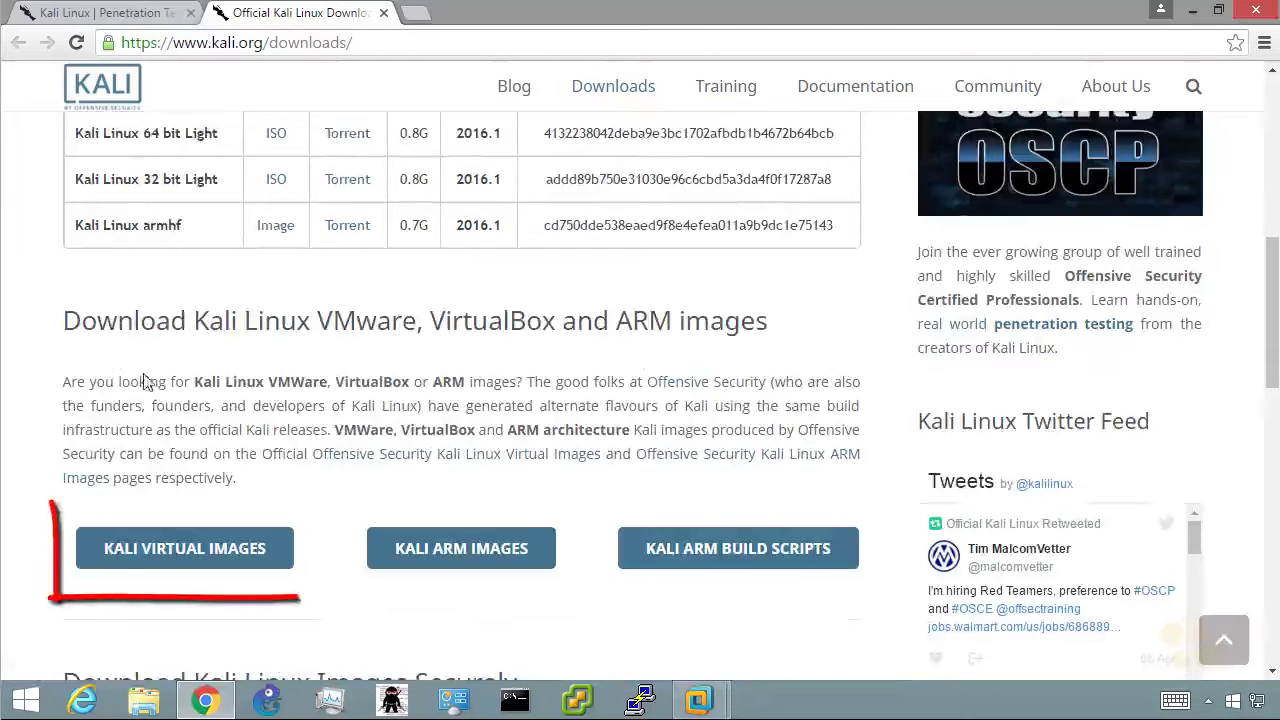
click(224, 563)
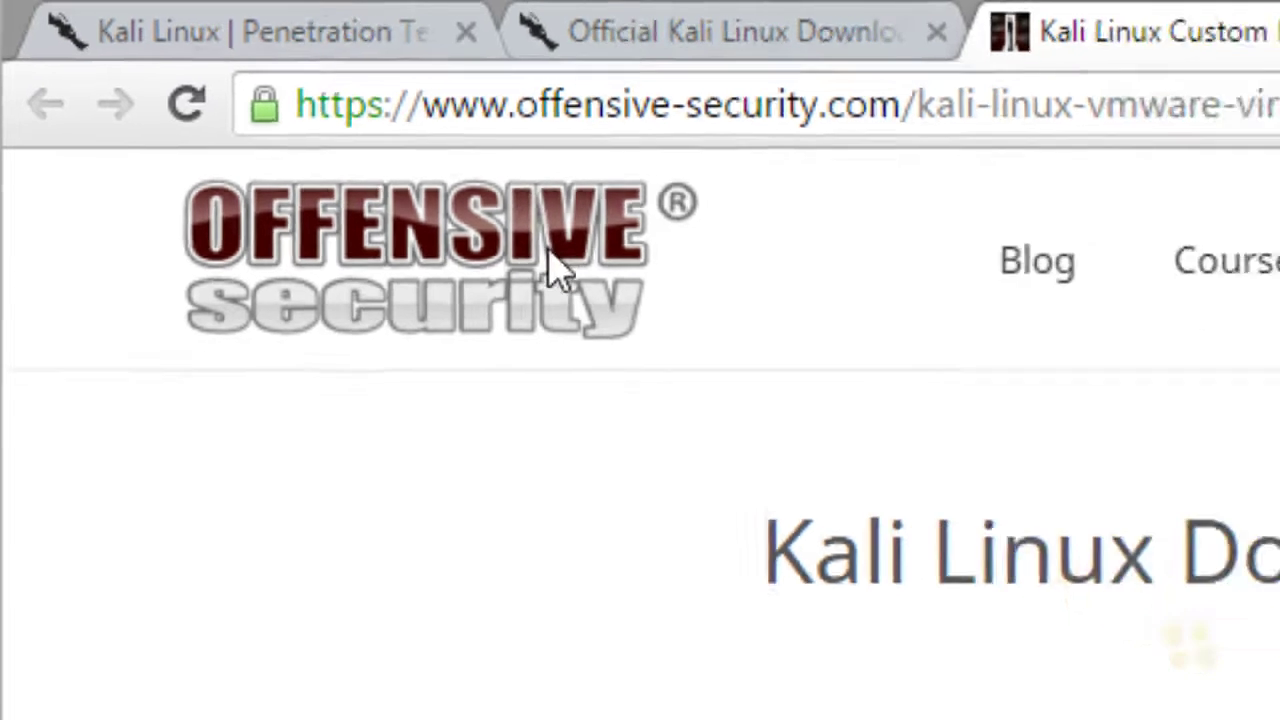
Go from the Offensive Security home page through Projects to the Kali Linux virtual images downloads
click(612, 310)
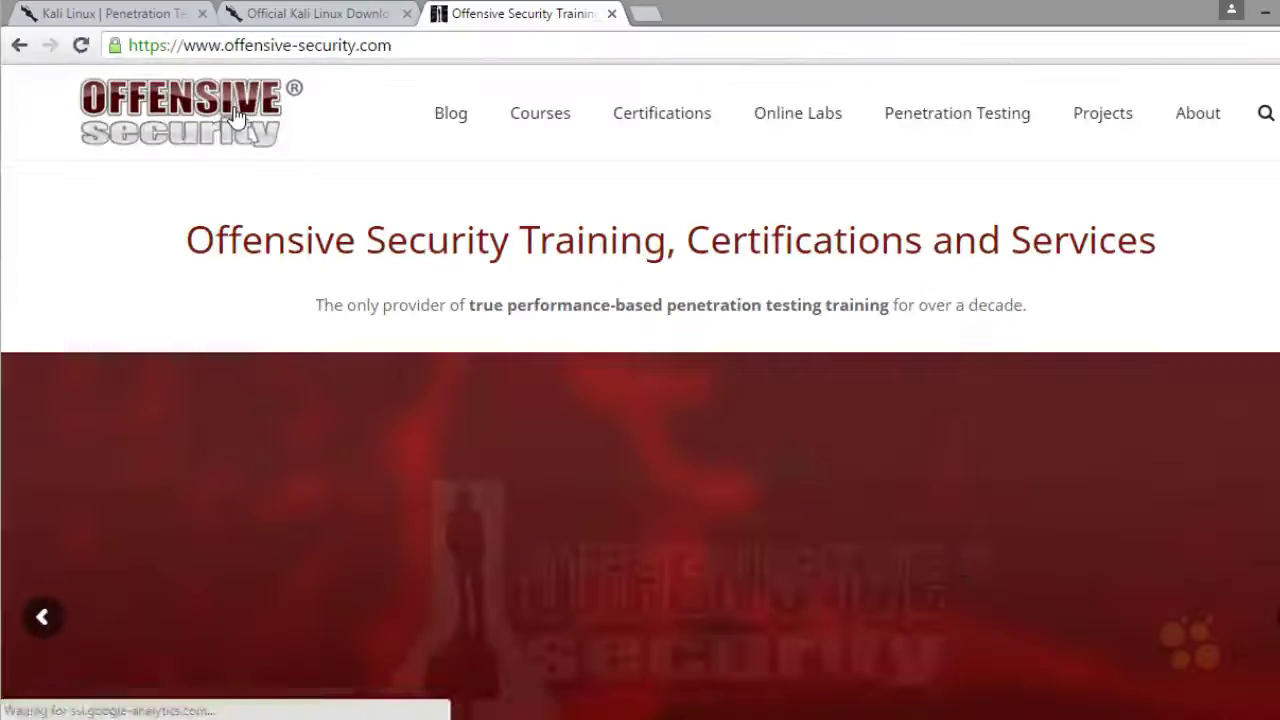
click(1107, 123)
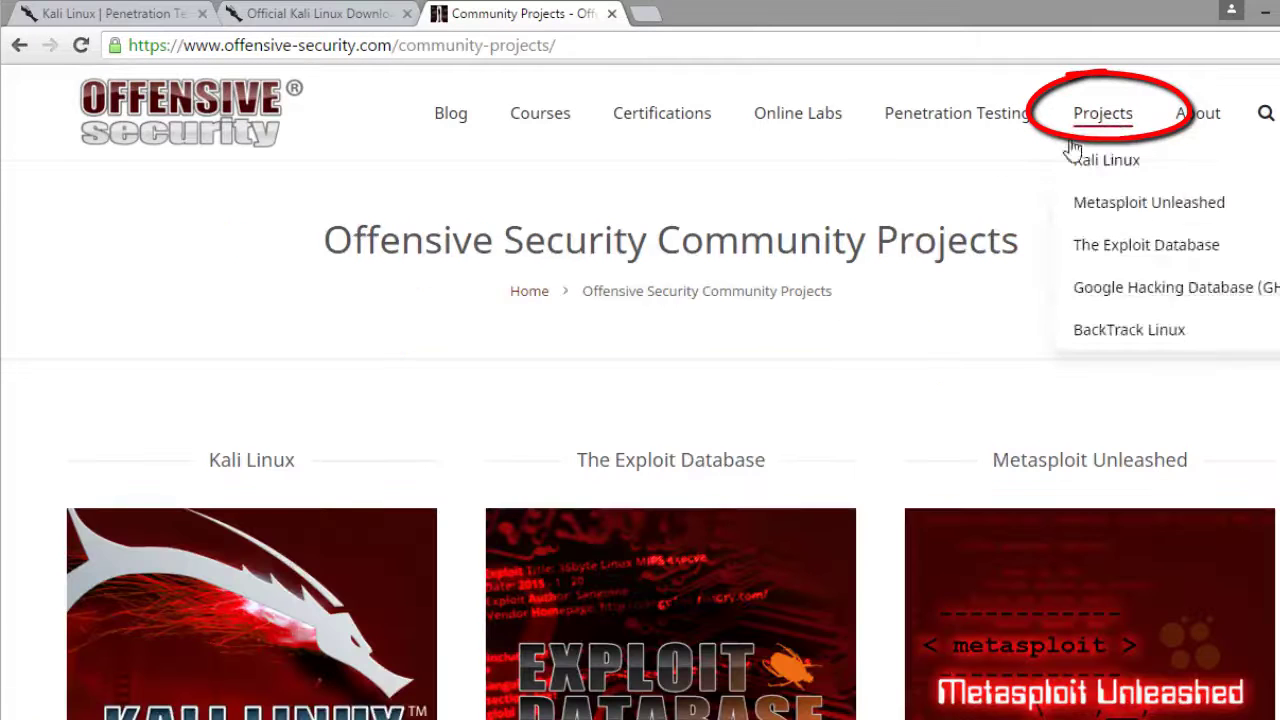
scroll(877, 240, down, 2)
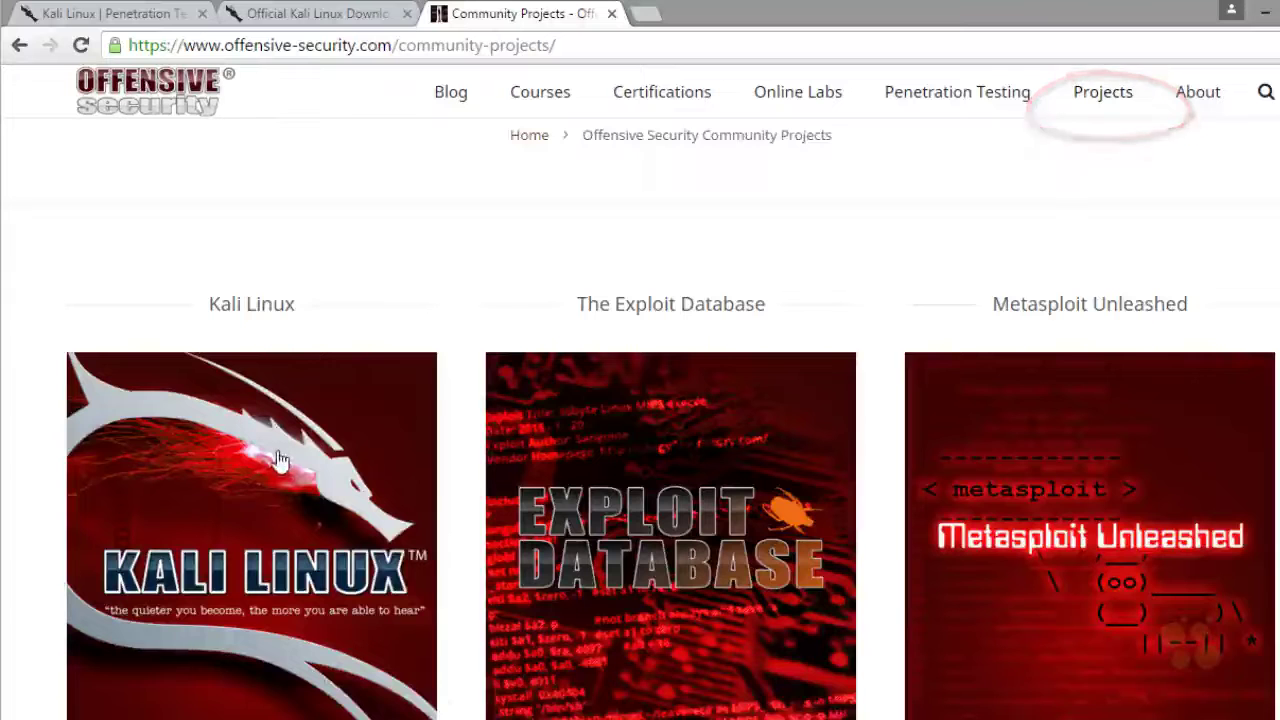
scroll(288, 462, down, 1)
click(264, 460)
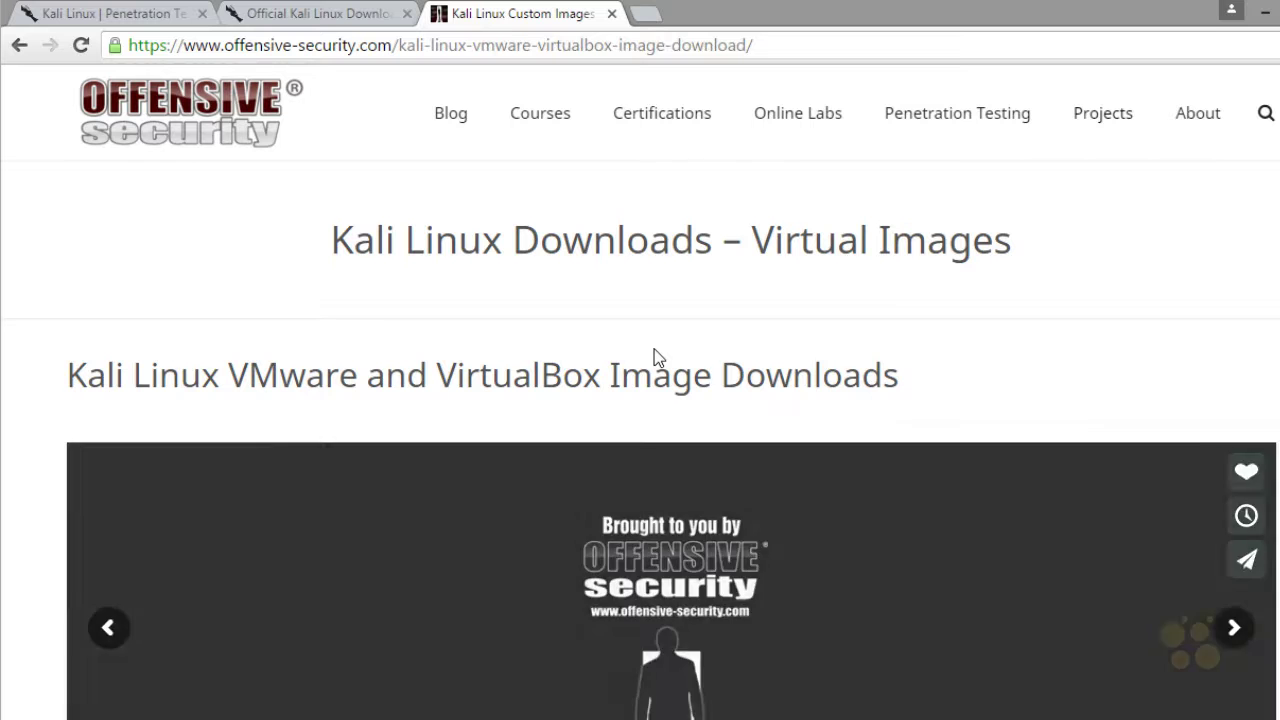
Annotate the Prebuilt Kali Linux VMware Images section and its 64 and 32 bit image names
scroll(350, 237, down, 1)
scroll(352, 245, down, 7)
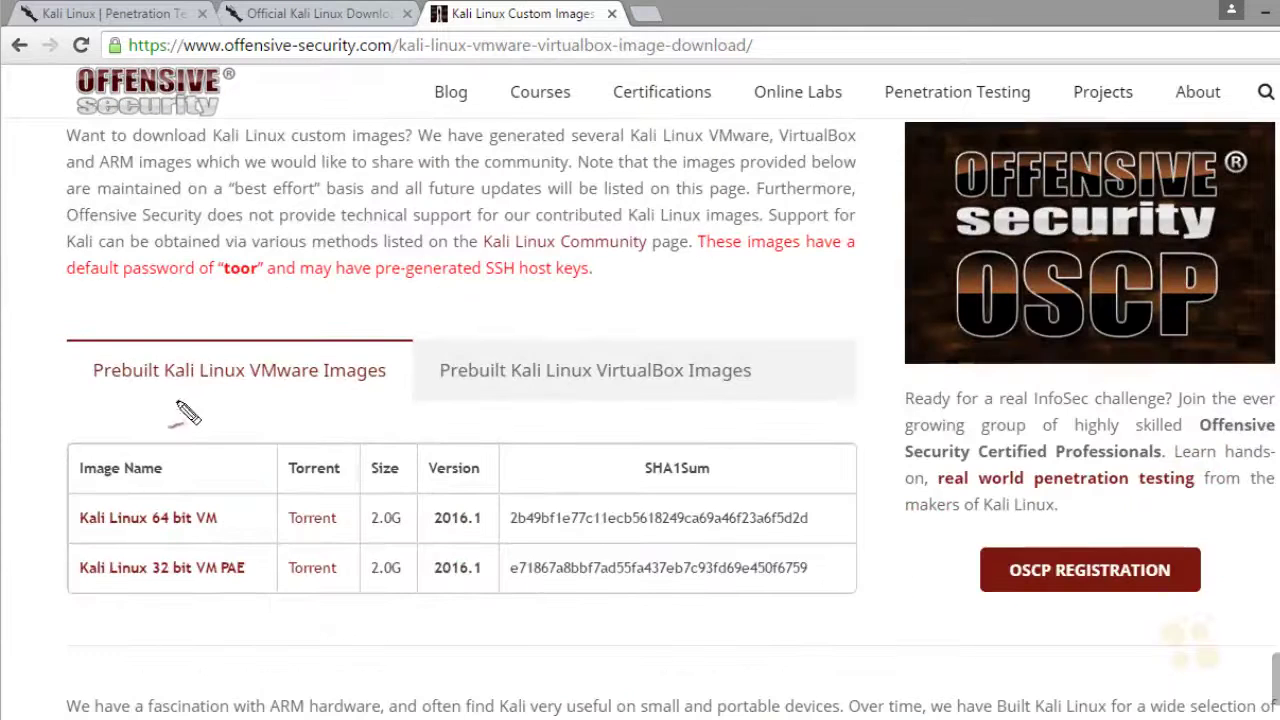
mouse_move(178, 405)
mouse_down()
mouse_move(400, 414)
mouse_move(177, 429)
mouse_move(206, 409)
mouse_up()
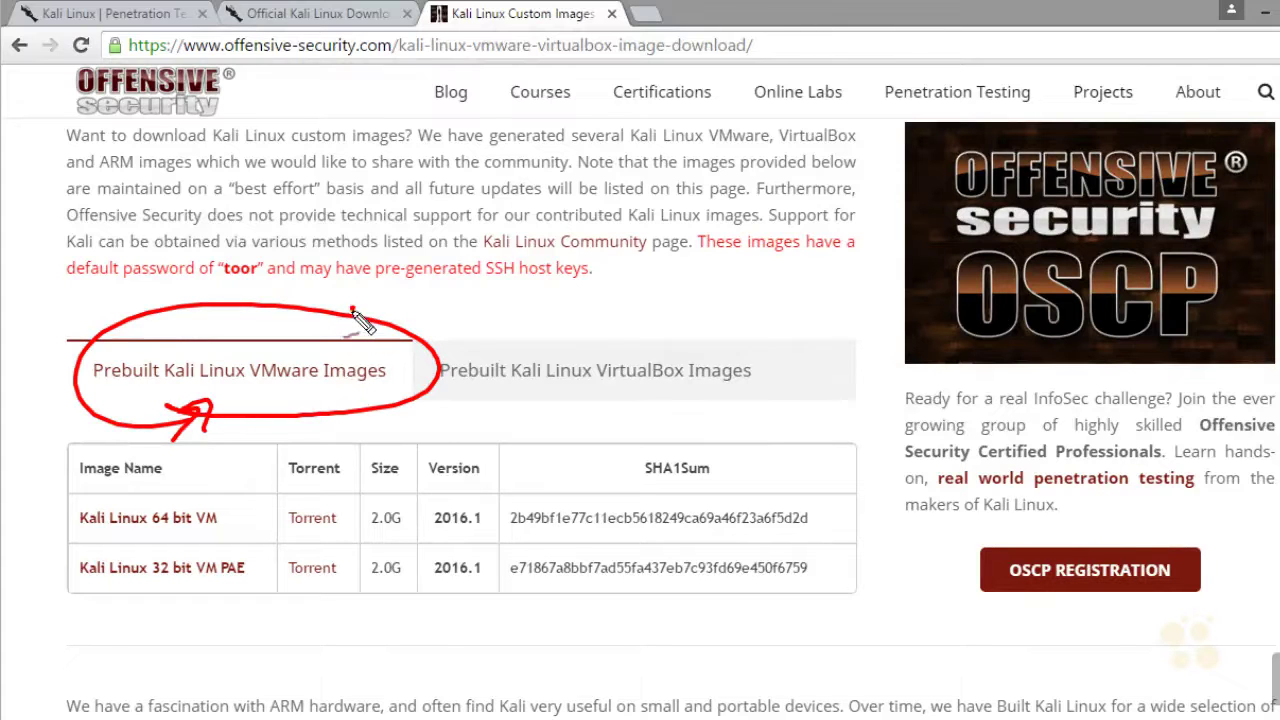
drag(354, 310, 336, 350)
drag(328, 337, 372, 338)
drag(142, 543, 165, 530)
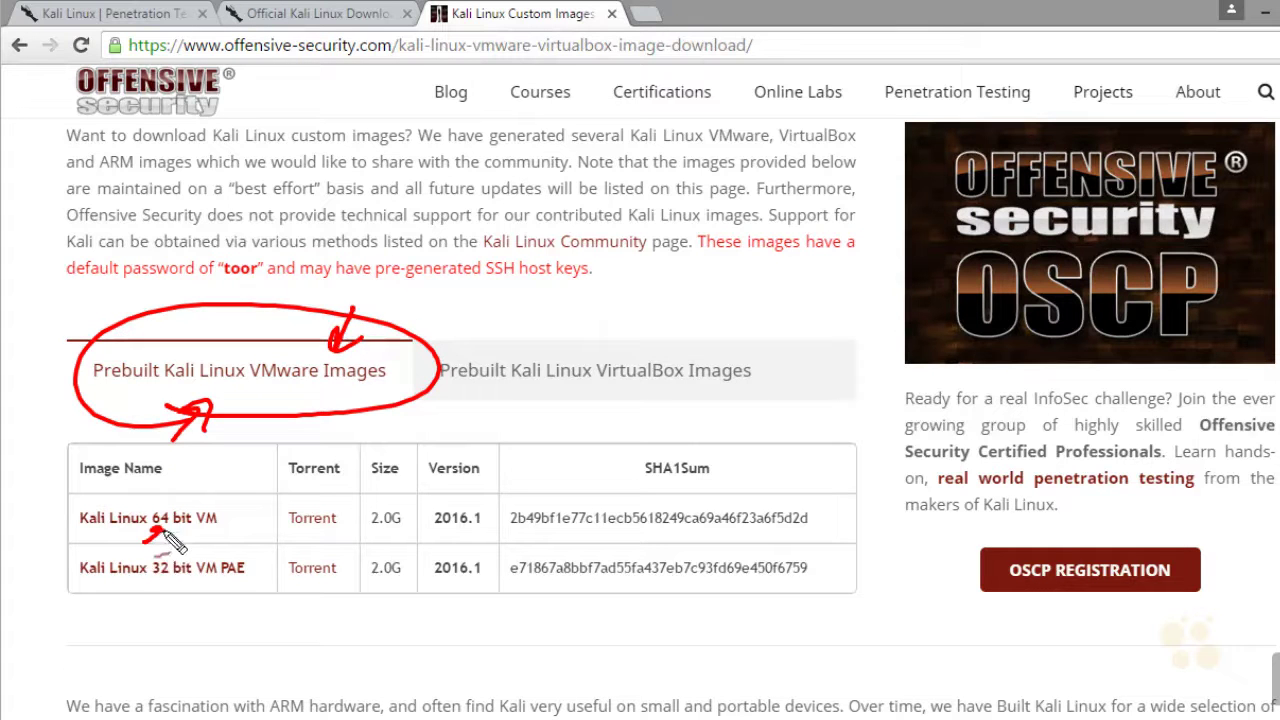
drag(145, 608, 162, 590)
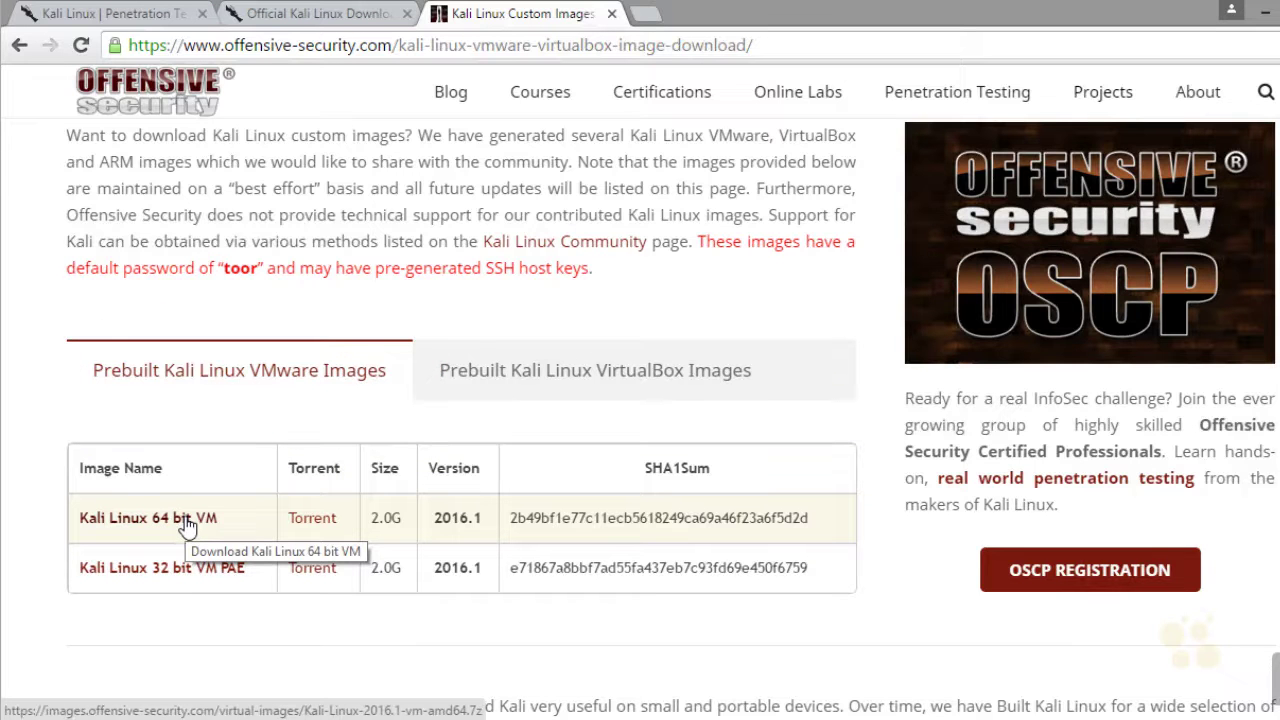
Start downloading the Kali Linux 64 bit VM image and circle its SHA1 hash
click(186, 526)
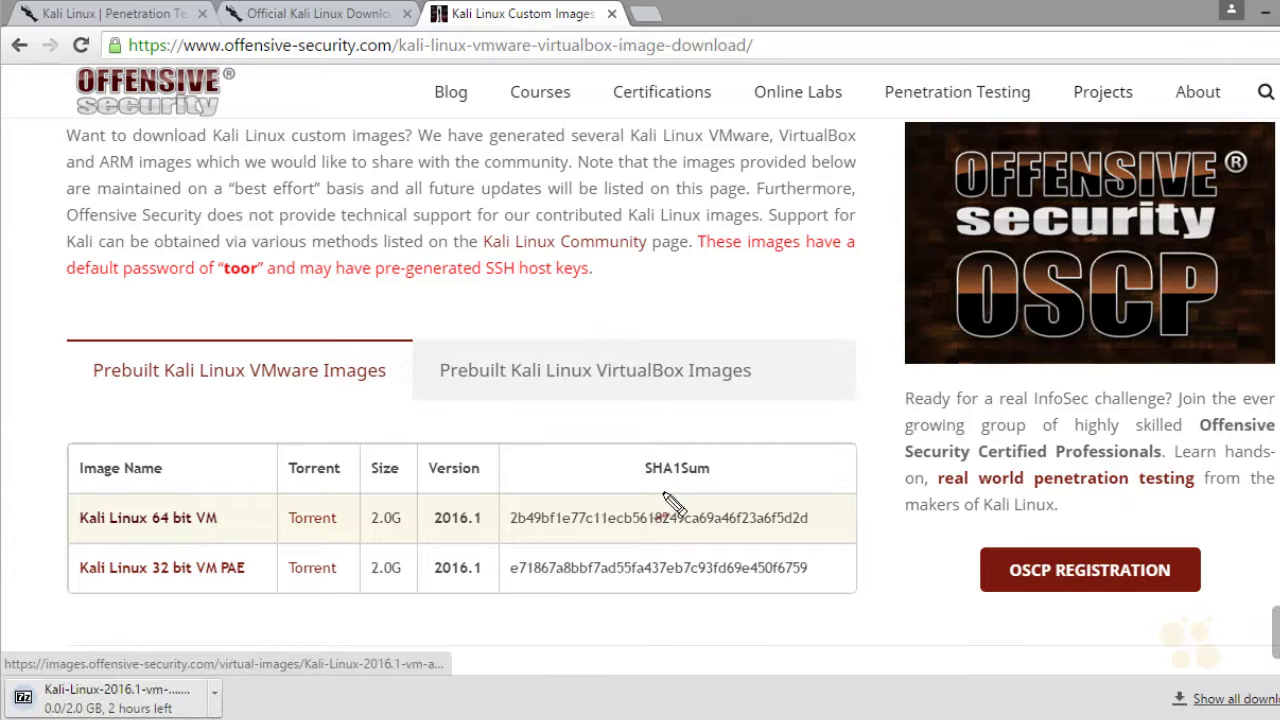
mouse_move(666, 490)
mouse_down()
mouse_move(595, 490)
mouse_move(558, 537)
mouse_move(660, 492)
mouse_up()
drag(732, 455, 706, 493)
drag(812, 452, 806, 500)
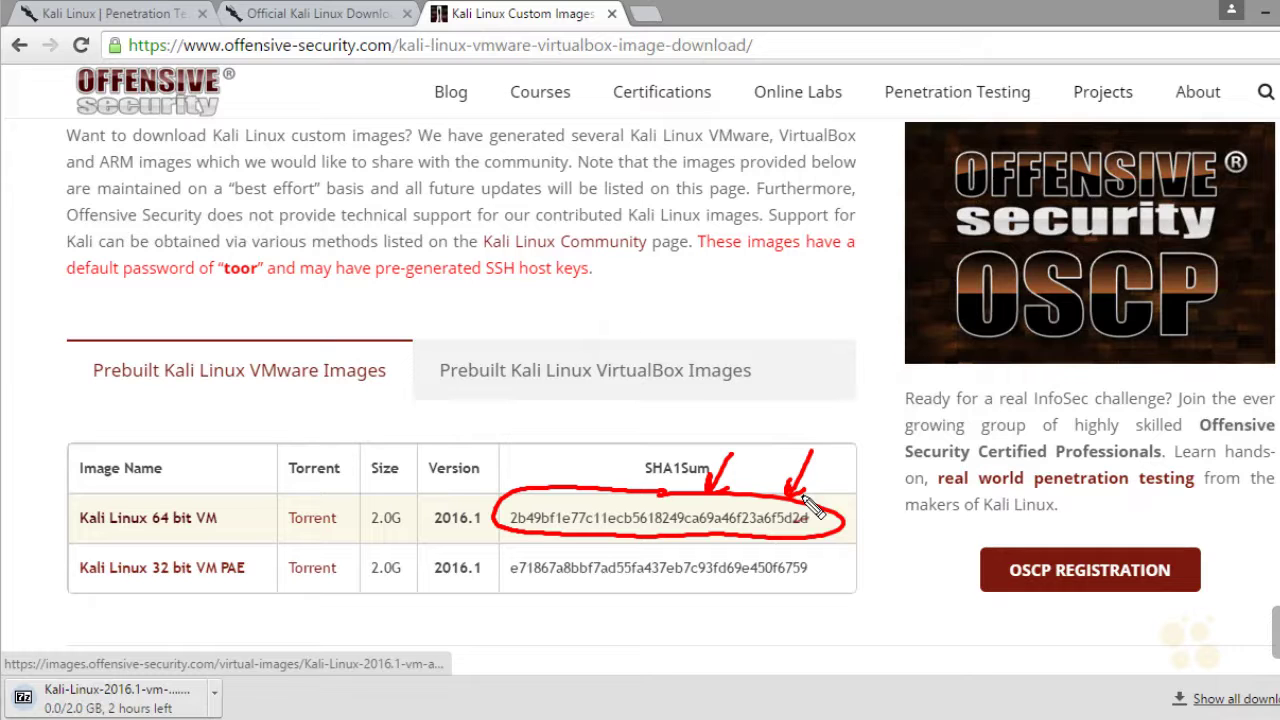
mouse_move(803, 503)
mouse_down()
mouse_move(843, 549)
mouse_move(835, 530)
mouse_move(828, 567)
mouse_up()
Mark the secure https address, clear the annotations, and point arrows at the ongoing download
drag(165, 40, 140, 80)
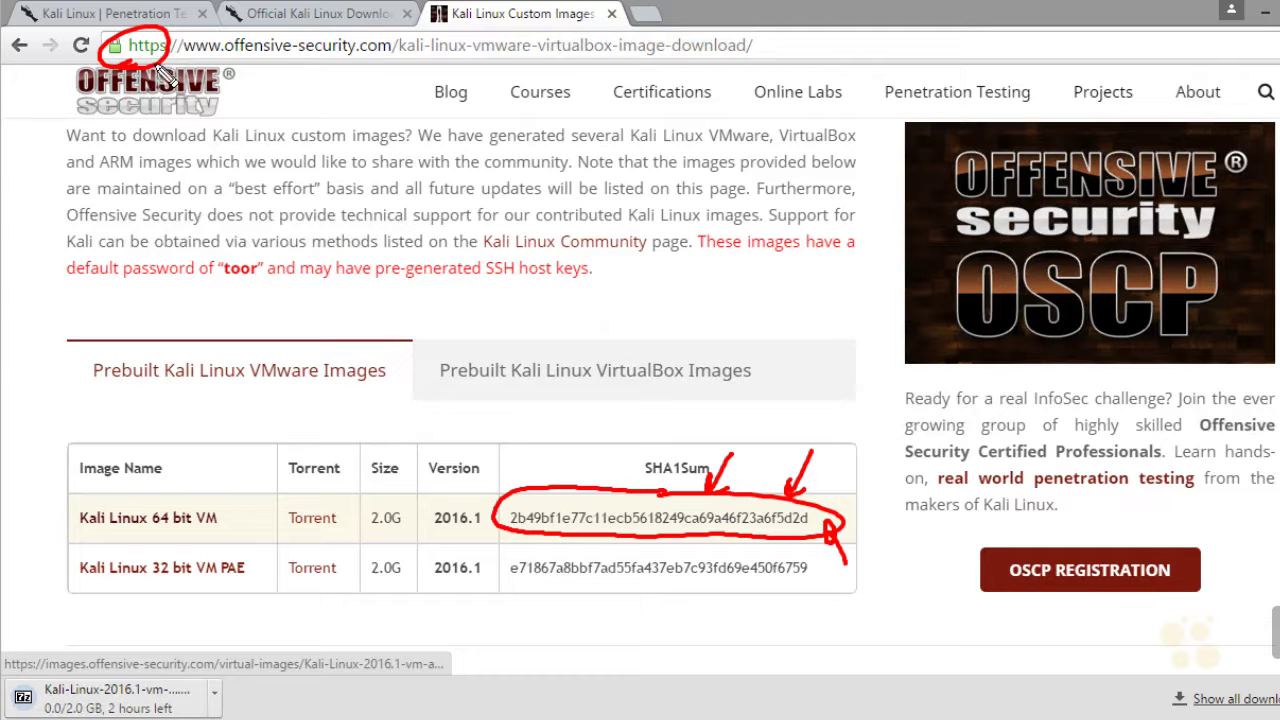
drag(353, 79, 338, 82)
key(e)
mouse_move(329, 525)
mouse_down()
mouse_move(257, 594)
mouse_move(250, 640)
mouse_up()
drag(200, 600, 165, 680)
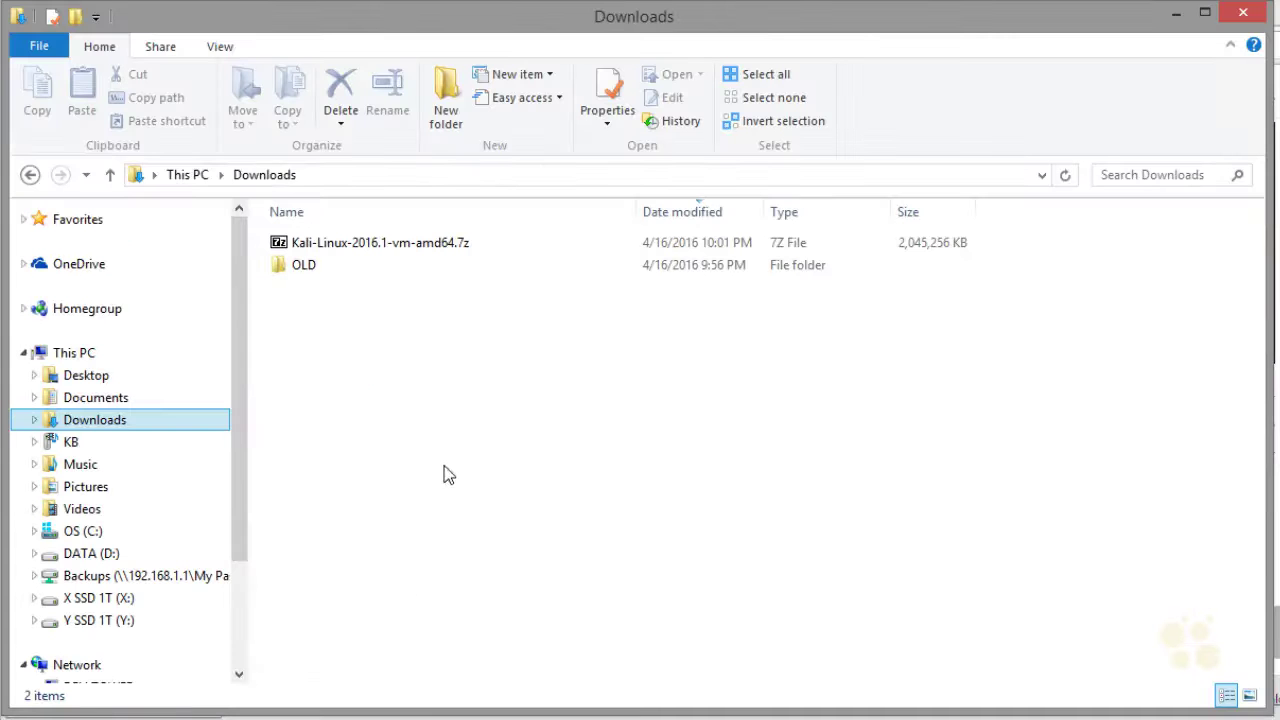
Select the downloaded Kali .7z archive and open a new Chrome window to search for 7-Zip
click(353, 256)
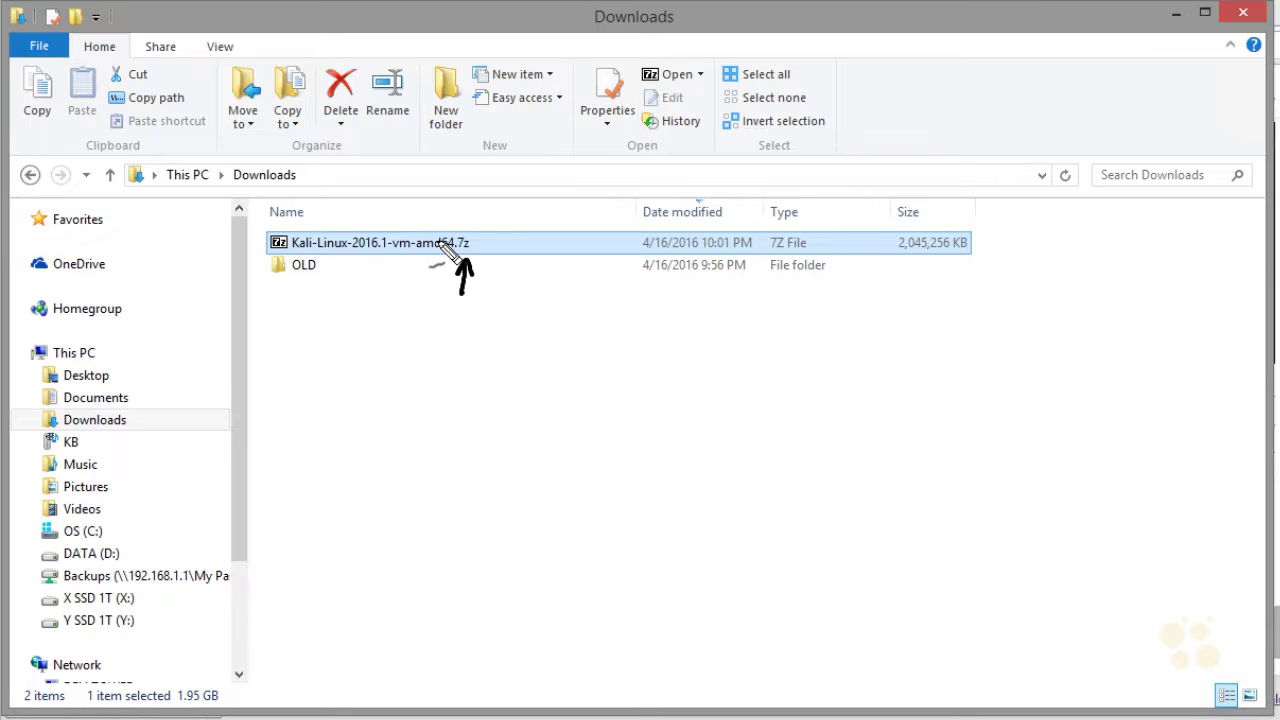
key(Escape)
right_click(222, 716)
click(208, 634)
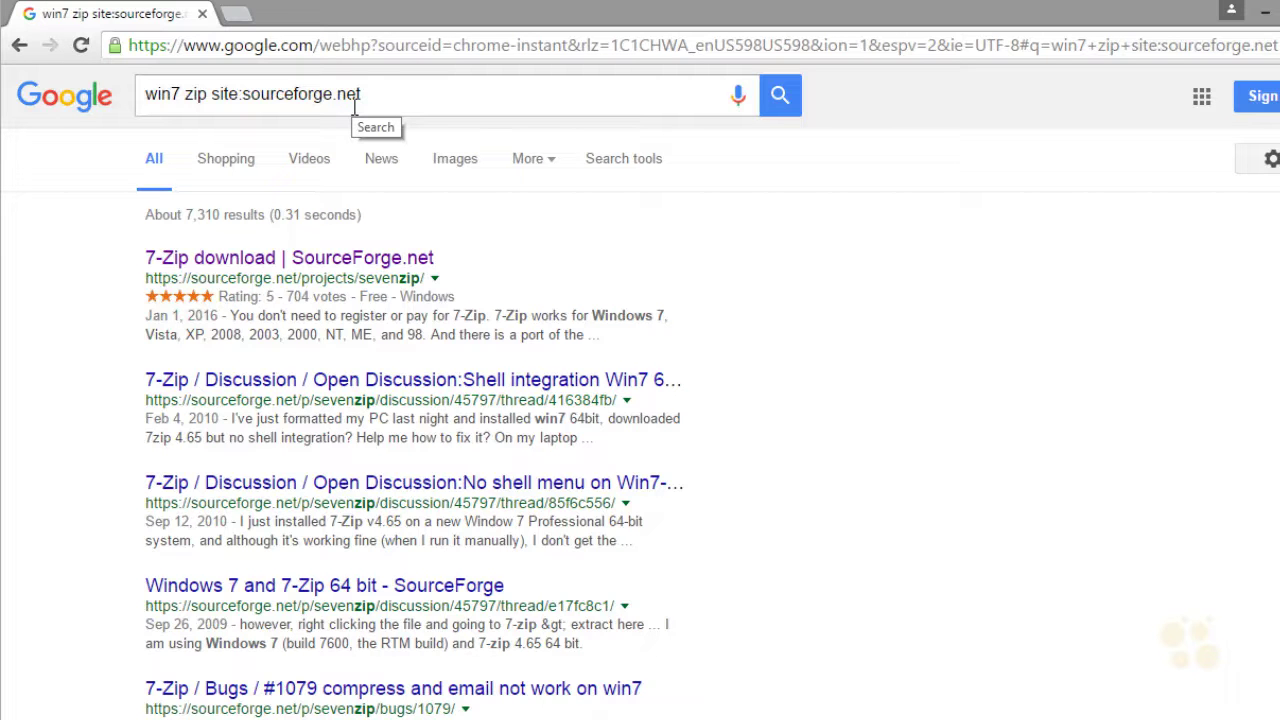
Open 7-Zip's SourceForge page, annotate its https address, Download button and publisher, then return to Downloads
click(303, 260)
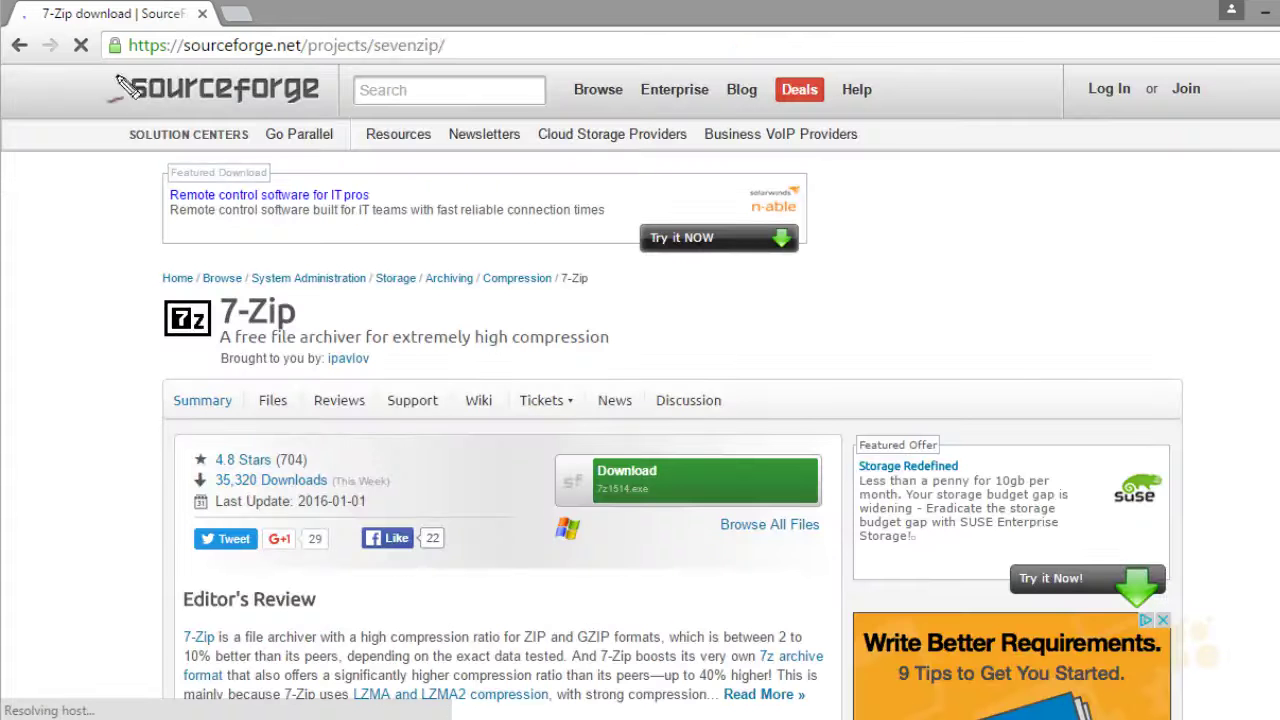
drag(125, 59, 160, 58)
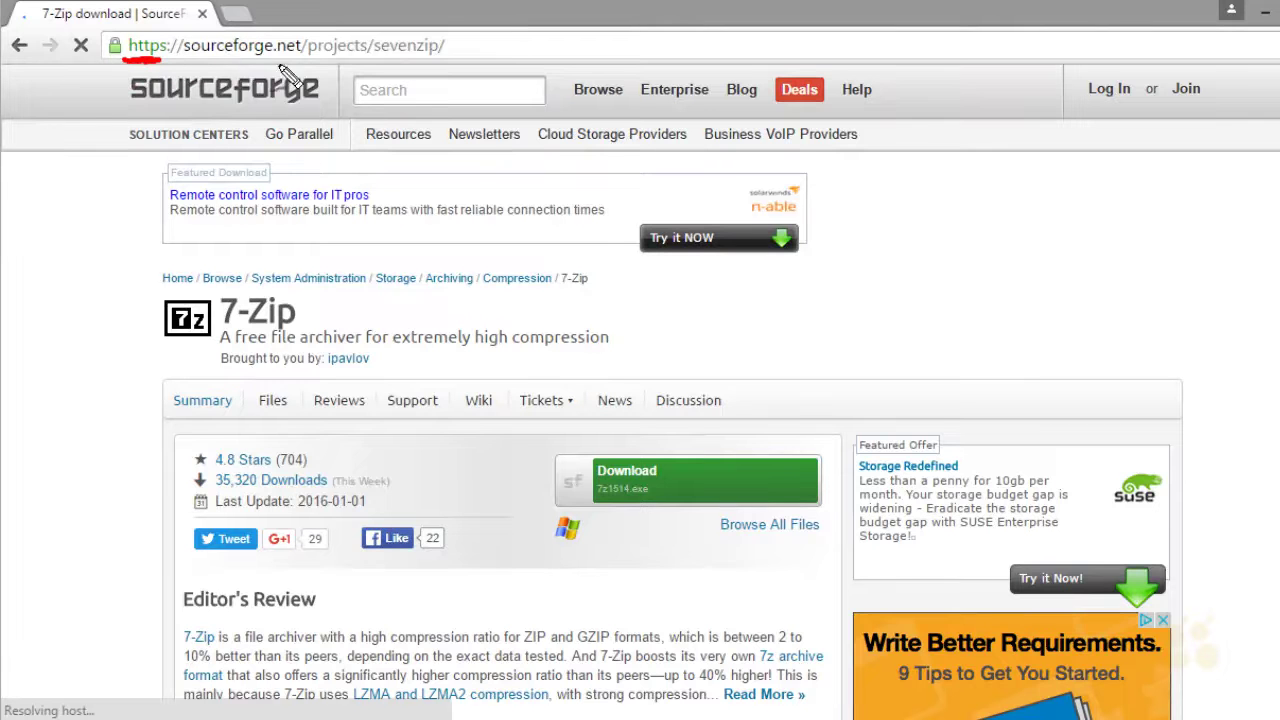
drag(455, 428, 540, 462)
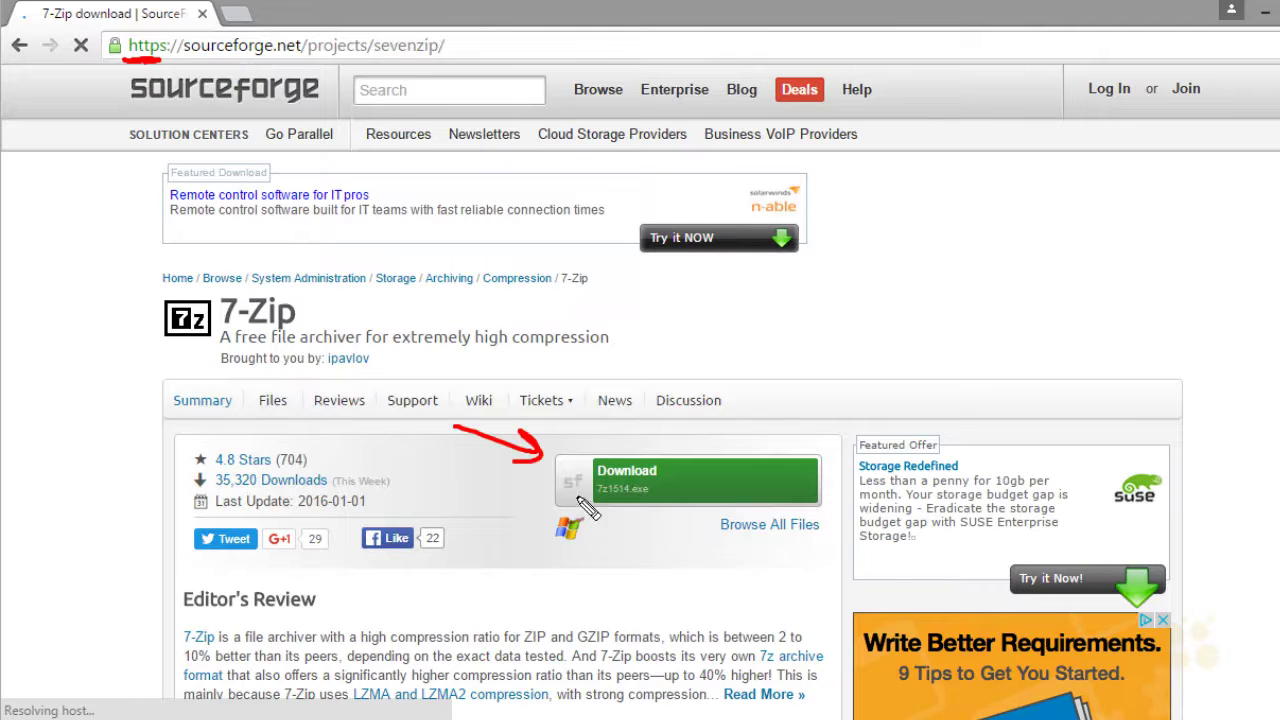
drag(580, 520, 645, 543)
drag(345, 297, 312, 308)
drag(320, 350, 334, 346)
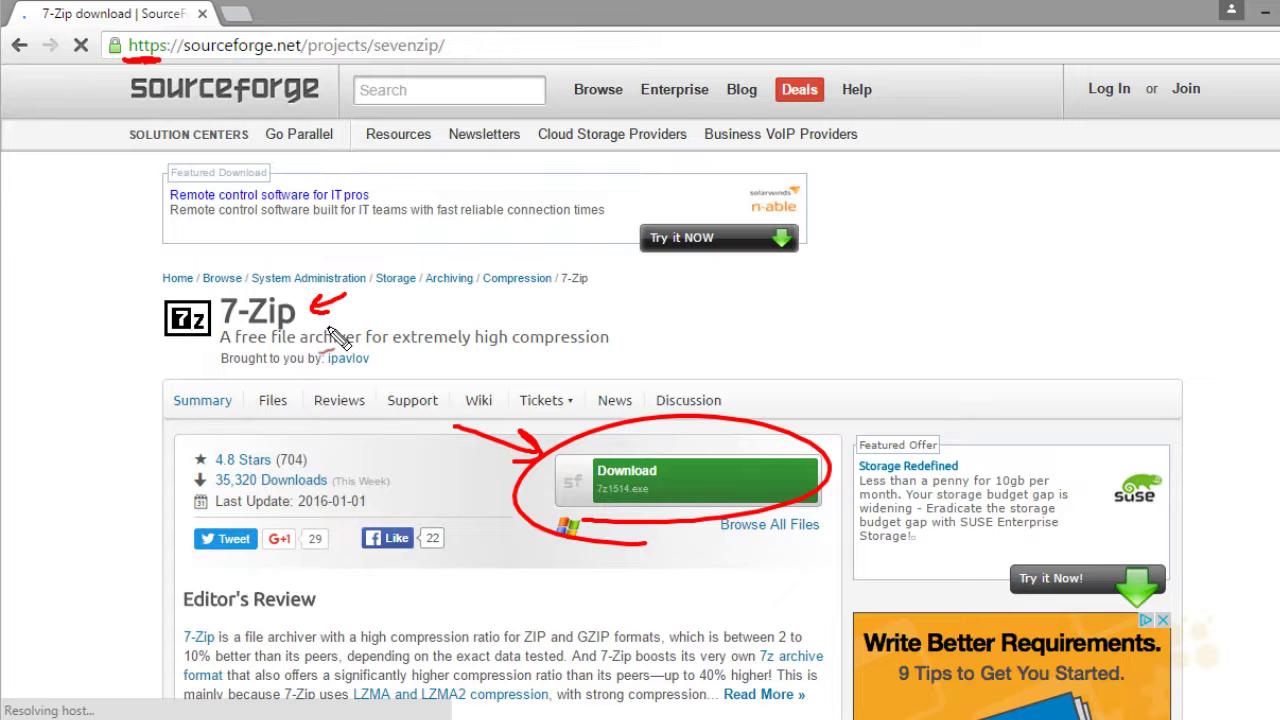
key(Escape)
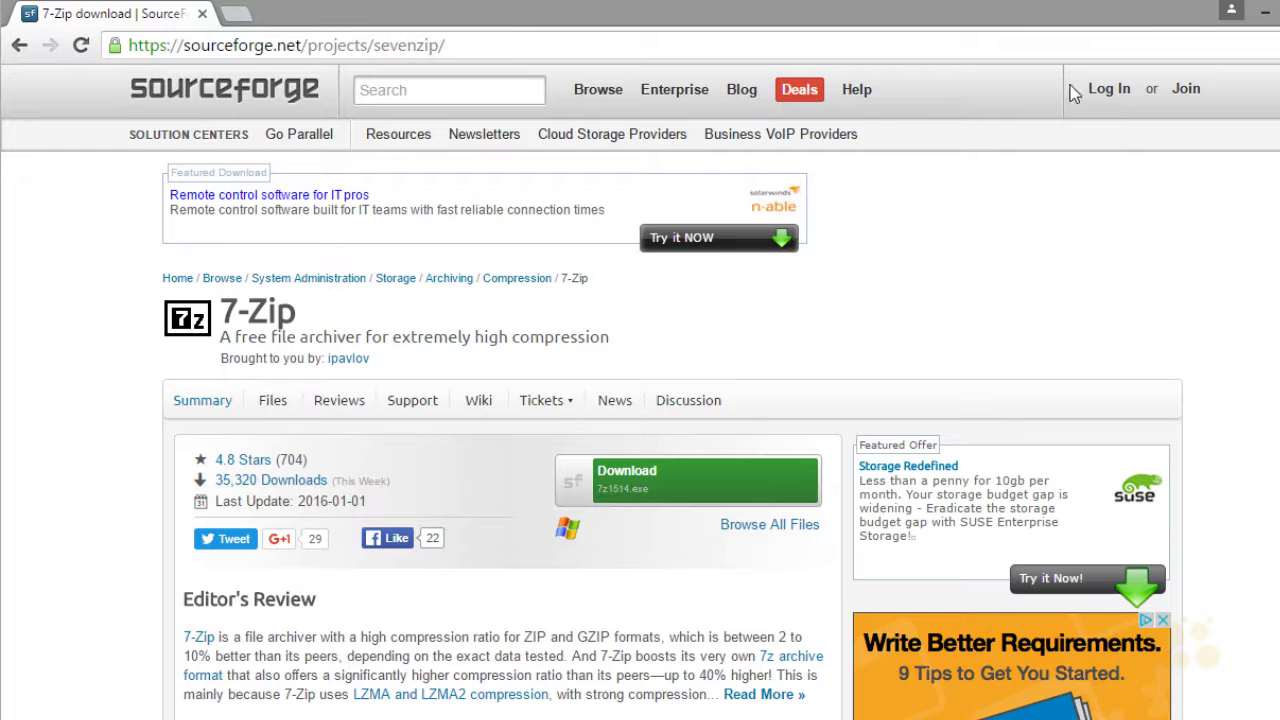
click(1262, 20)
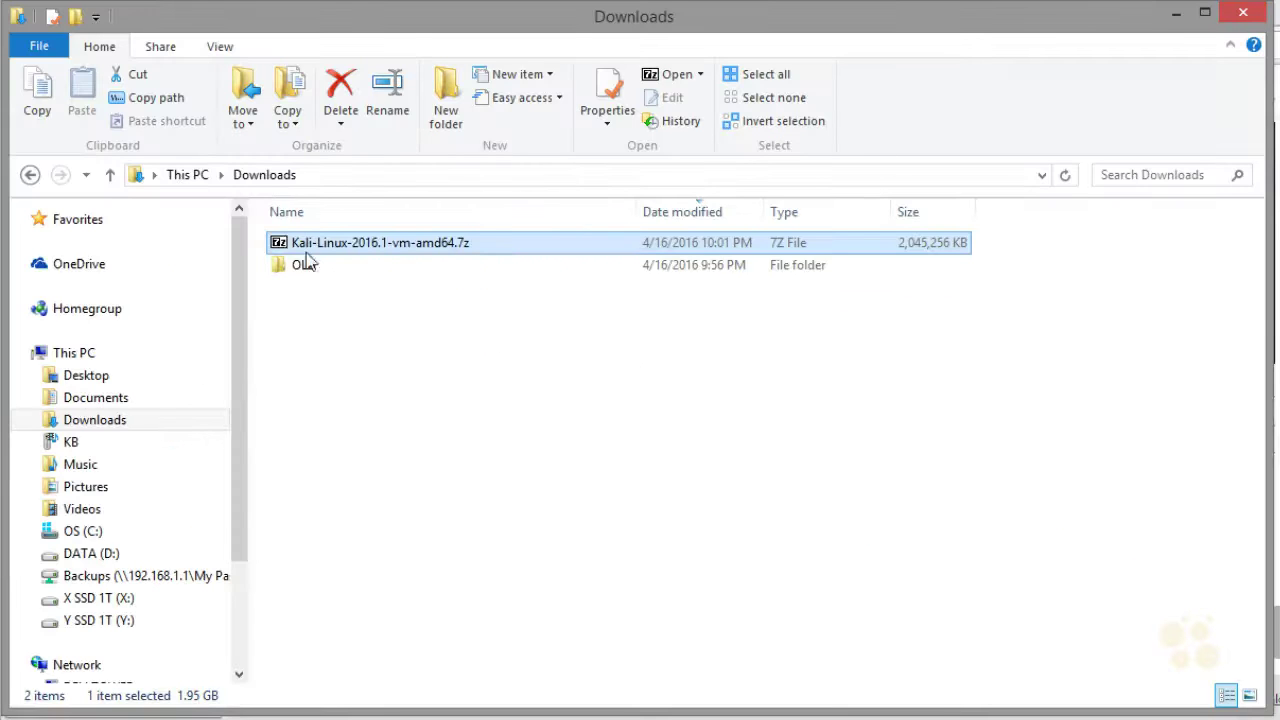
Extract the Kali .7z archive in 7-Zip to X:\CEH VMs\KALI\ and close the archive window
double_click(462, 259)
click(311, 185)
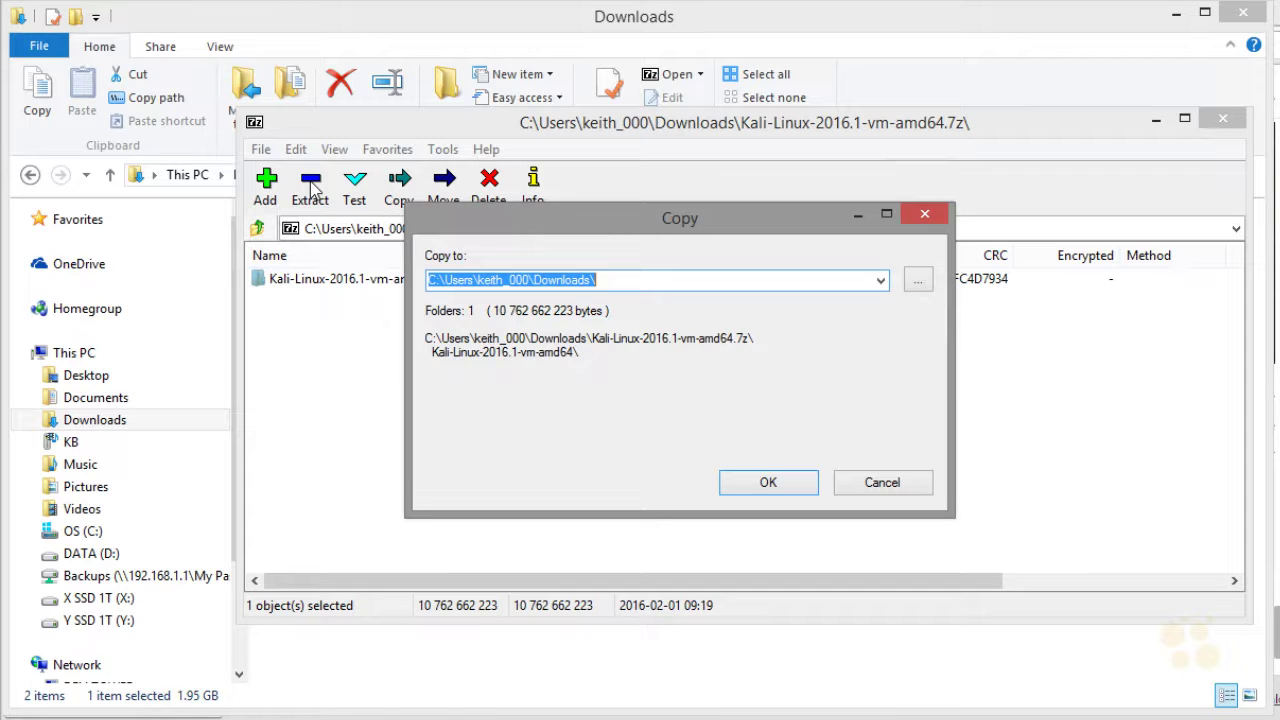
click(917, 282)
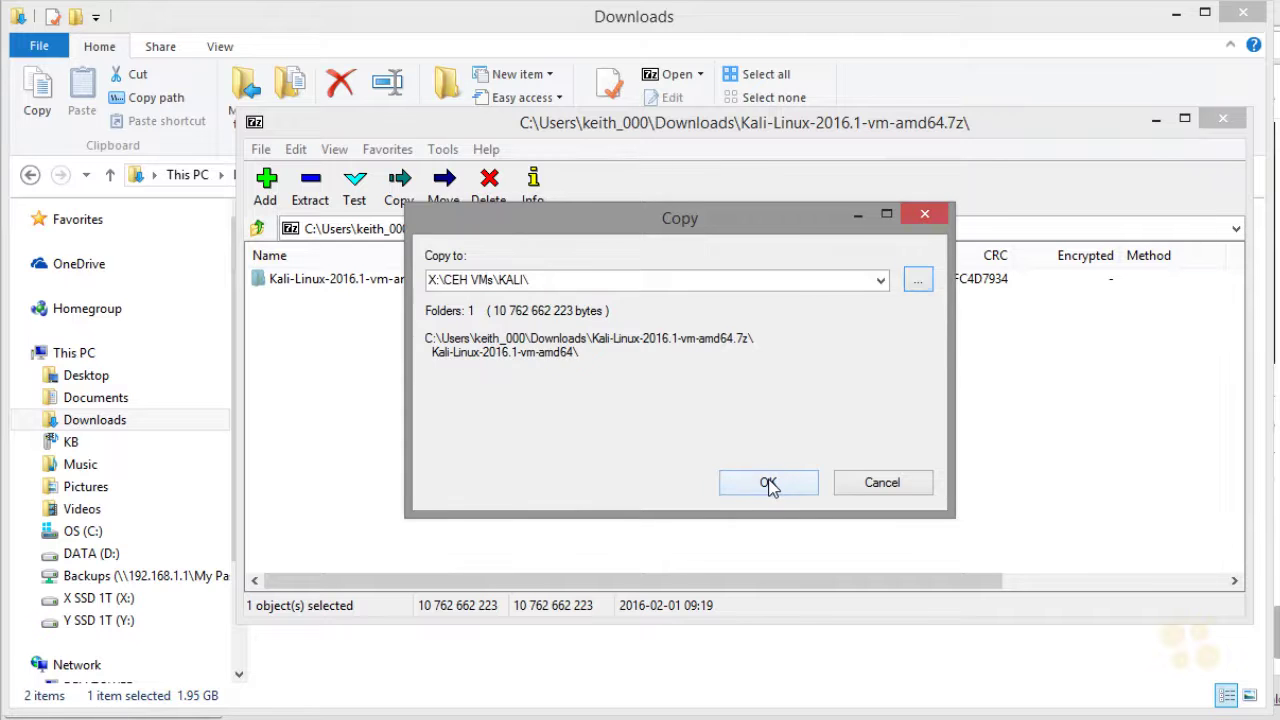
click(768, 484)
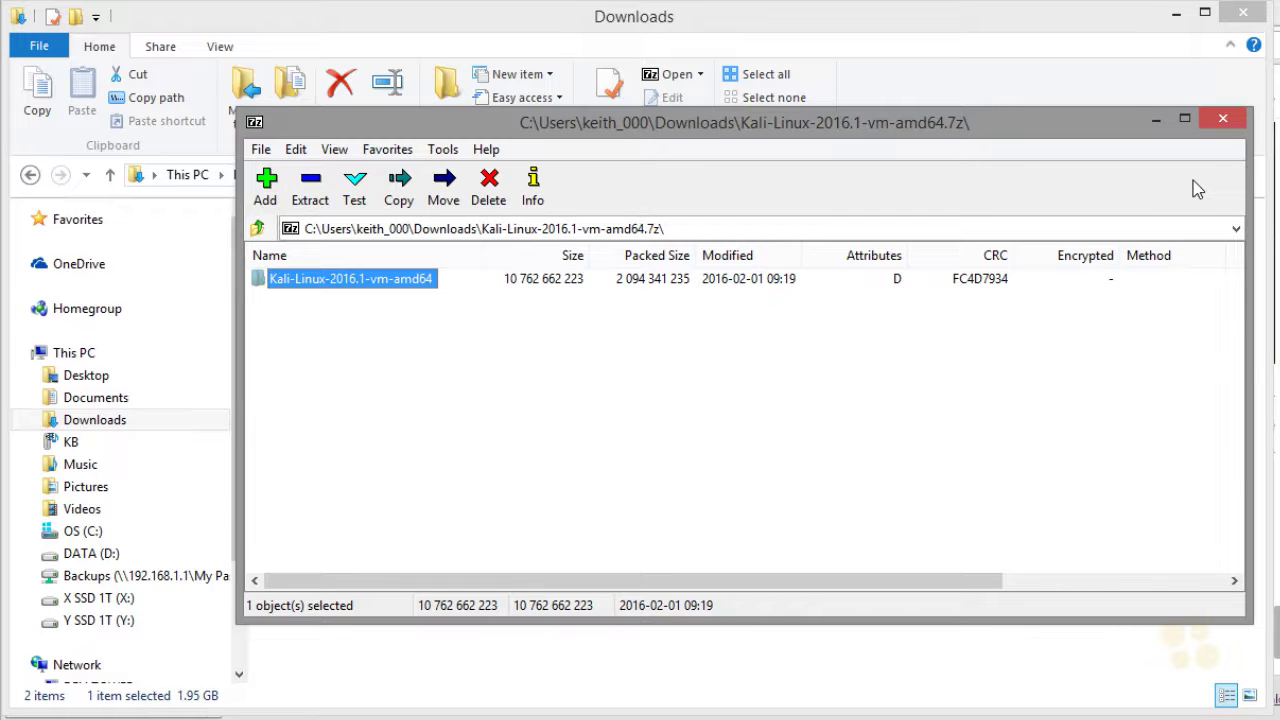
click(1223, 119)
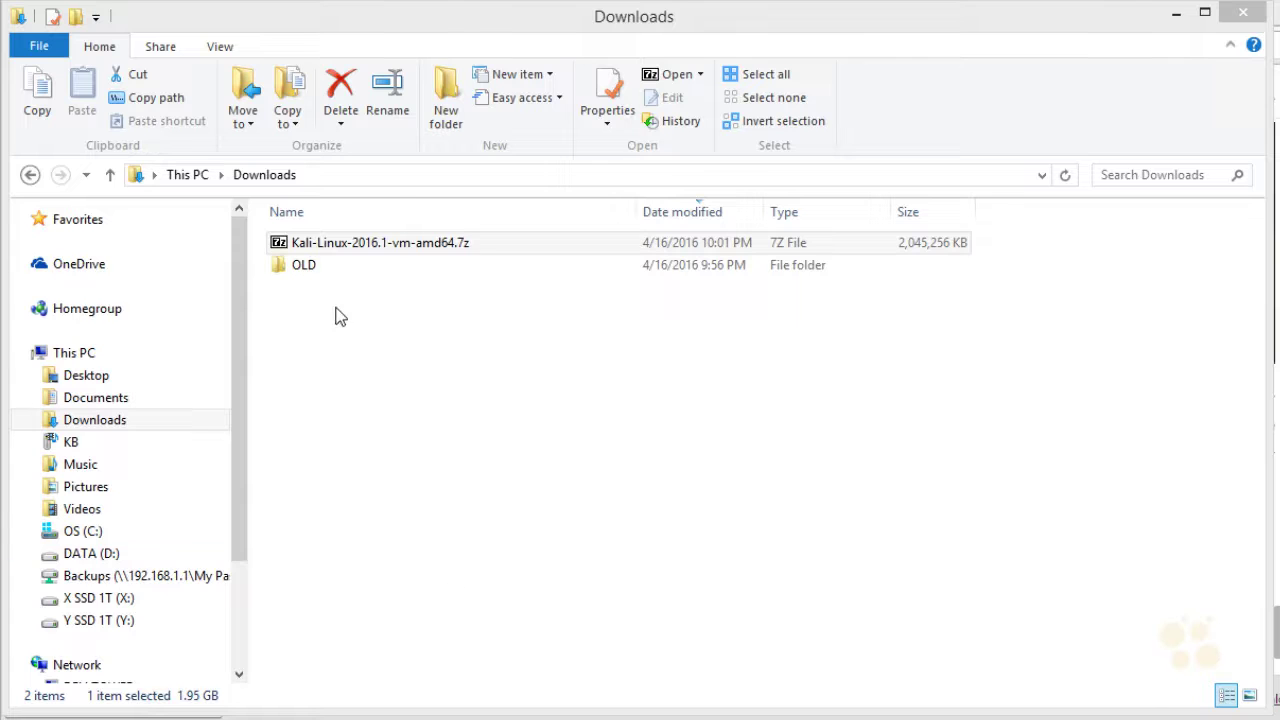
Open the Kali-Linux-2016.1-vm-amd64 .vmx file from X:\CEH VMs\KALI in VMware Workstation
click(100, 602)
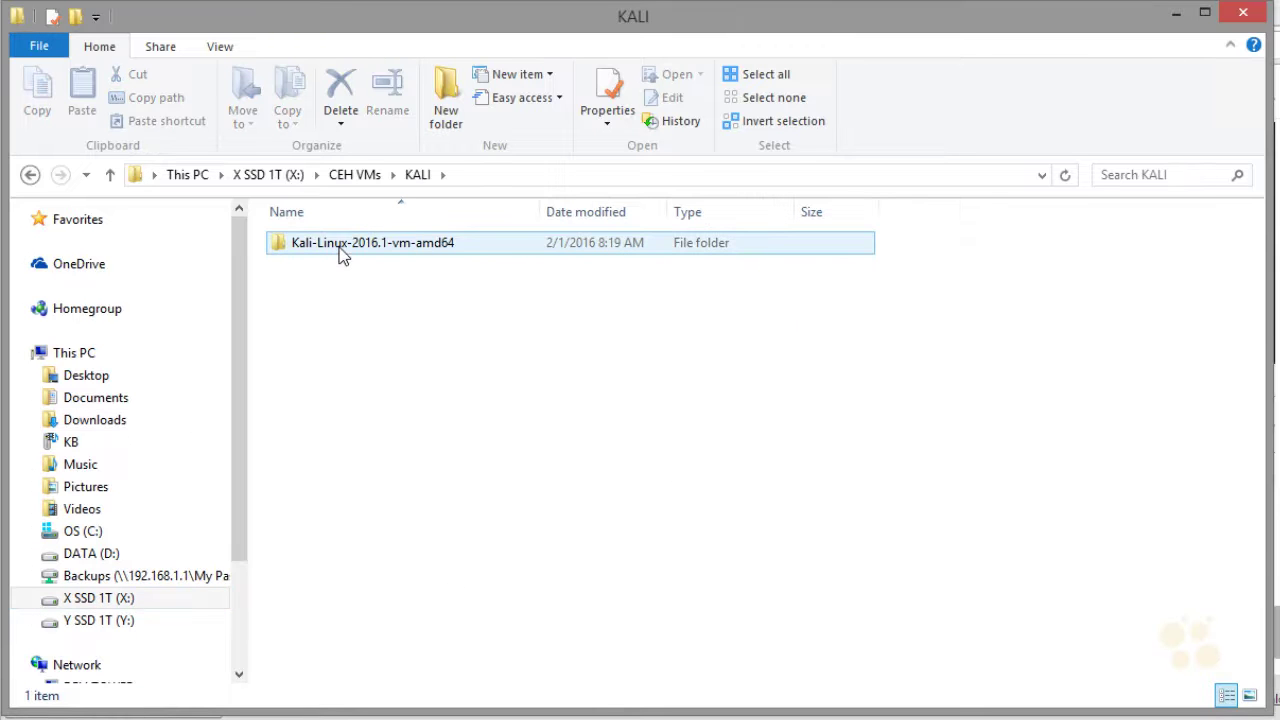
double_click(340, 250)
click(392, 311)
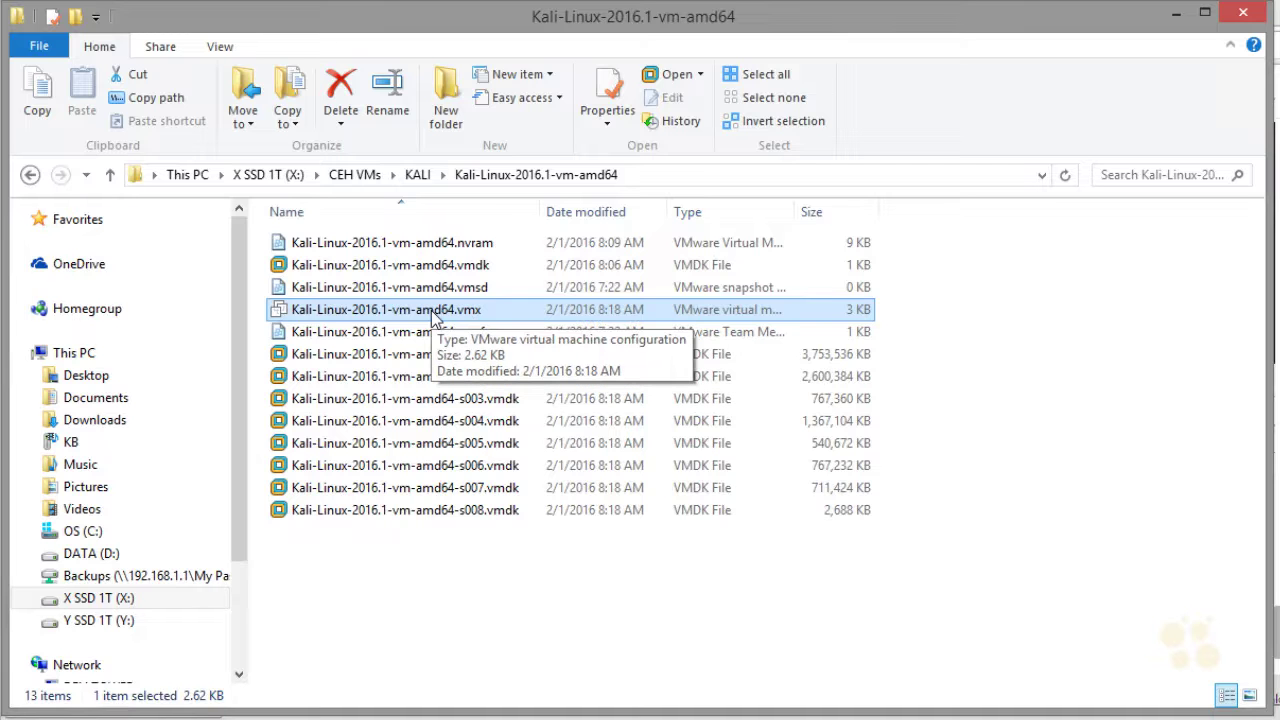
double_click(433, 310)
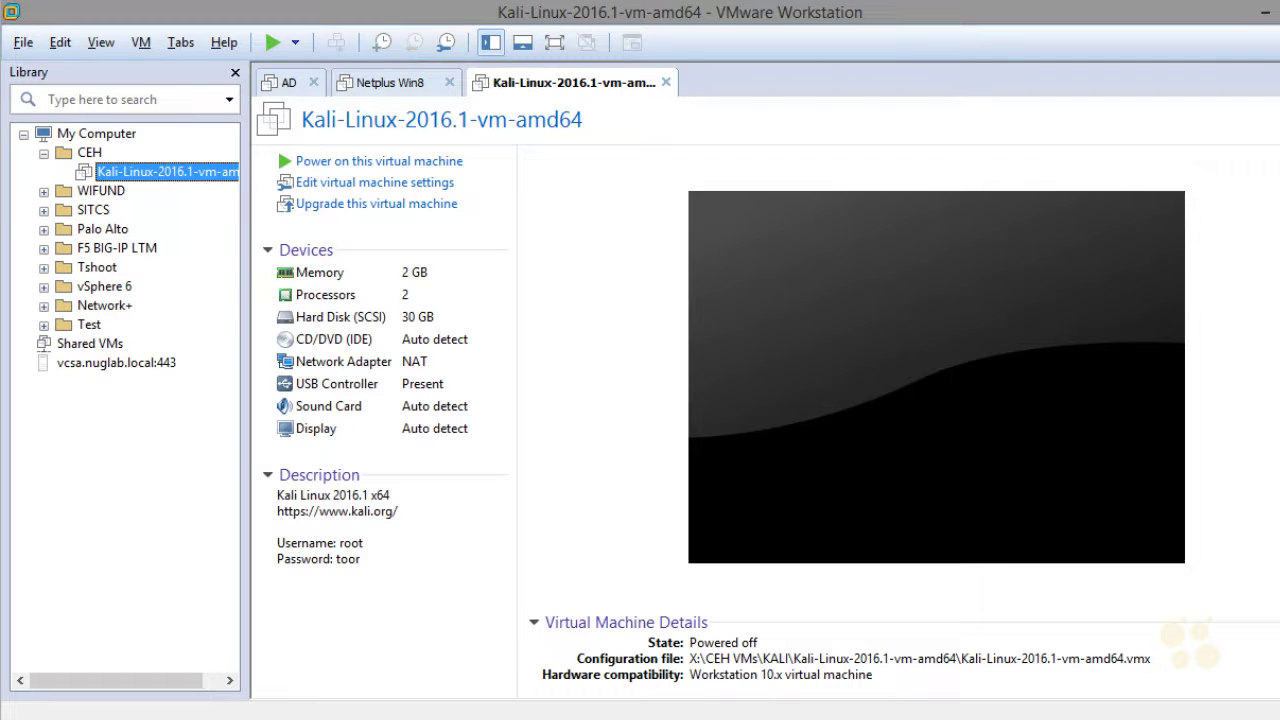
Annotate the Kali VM's devices summary: processors, 30 GB hard disk and NAT network adapter
mouse_move(200, 198)
mouse_down()
mouse_move(170, 152)
mouse_move(156, 220)
mouse_up()
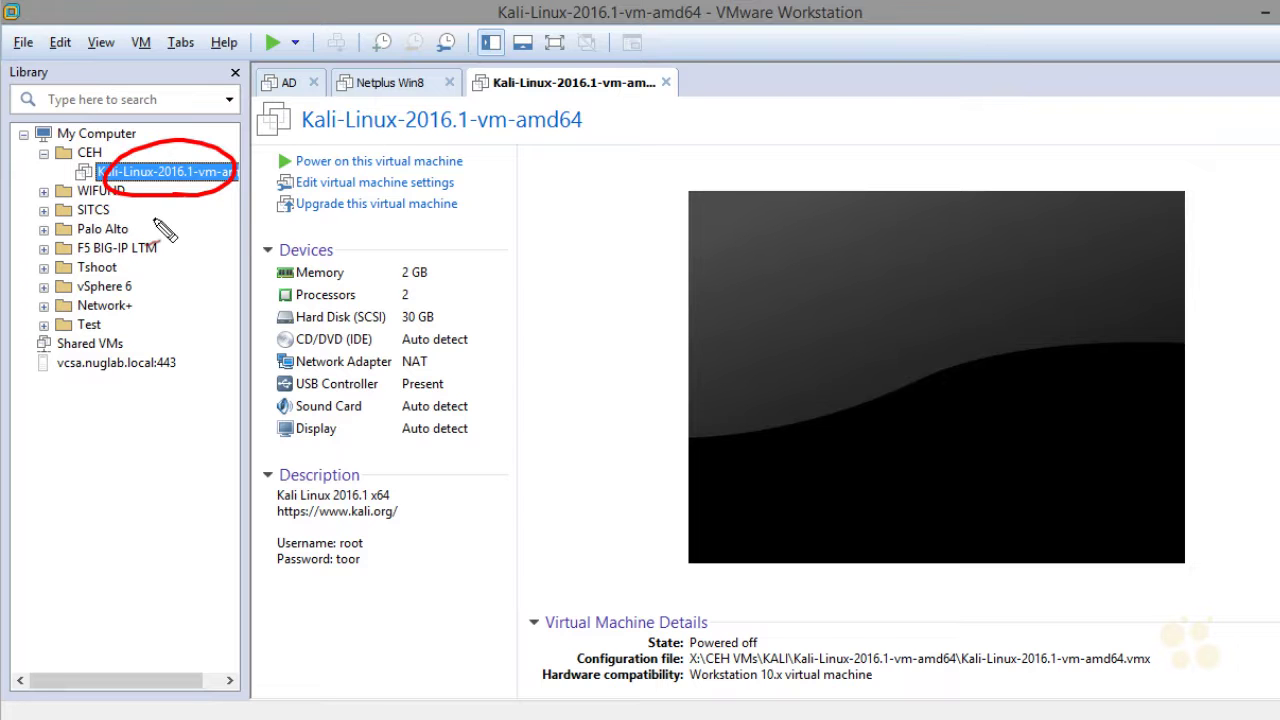
drag(232, 182, 256, 250)
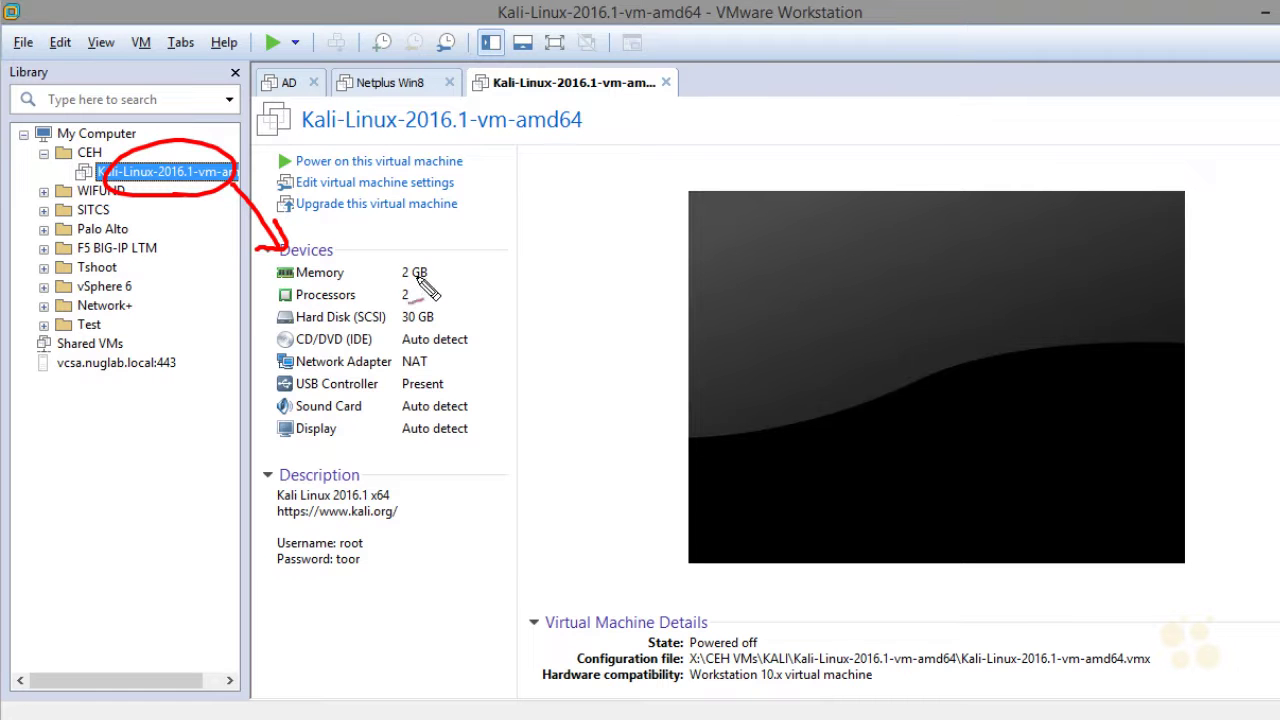
drag(216, 204, 278, 294)
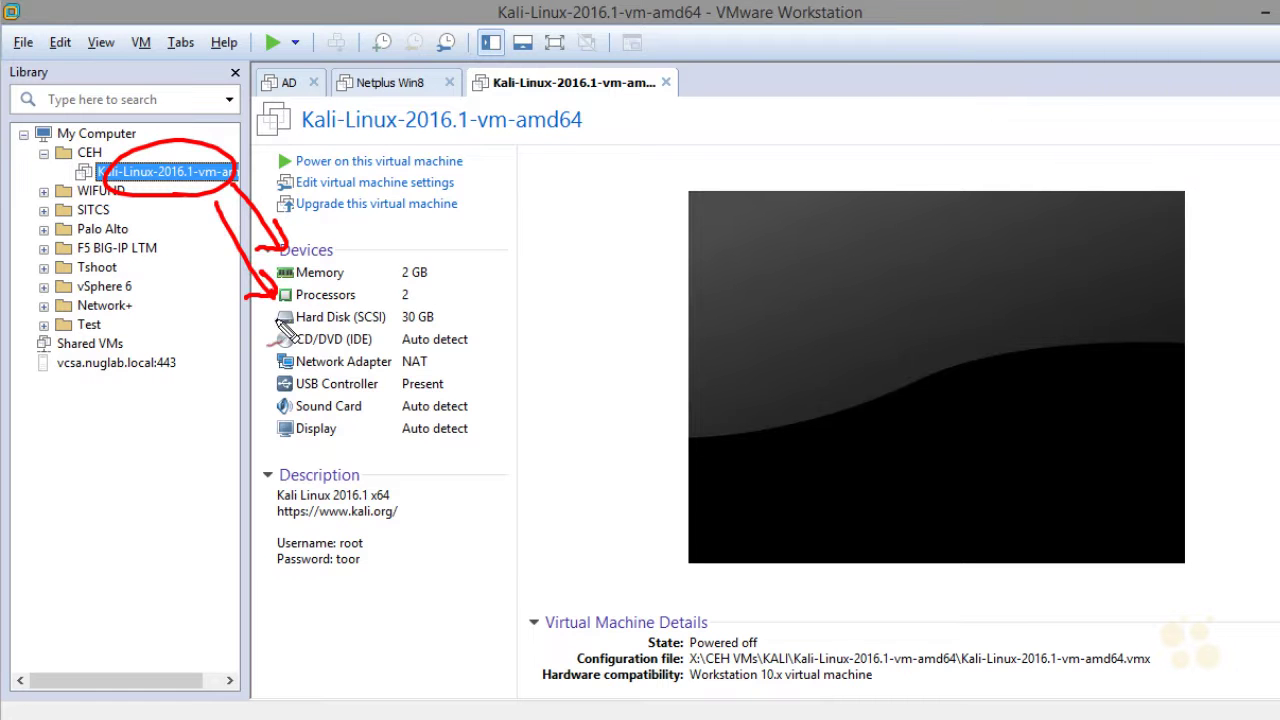
drag(476, 300, 446, 320)
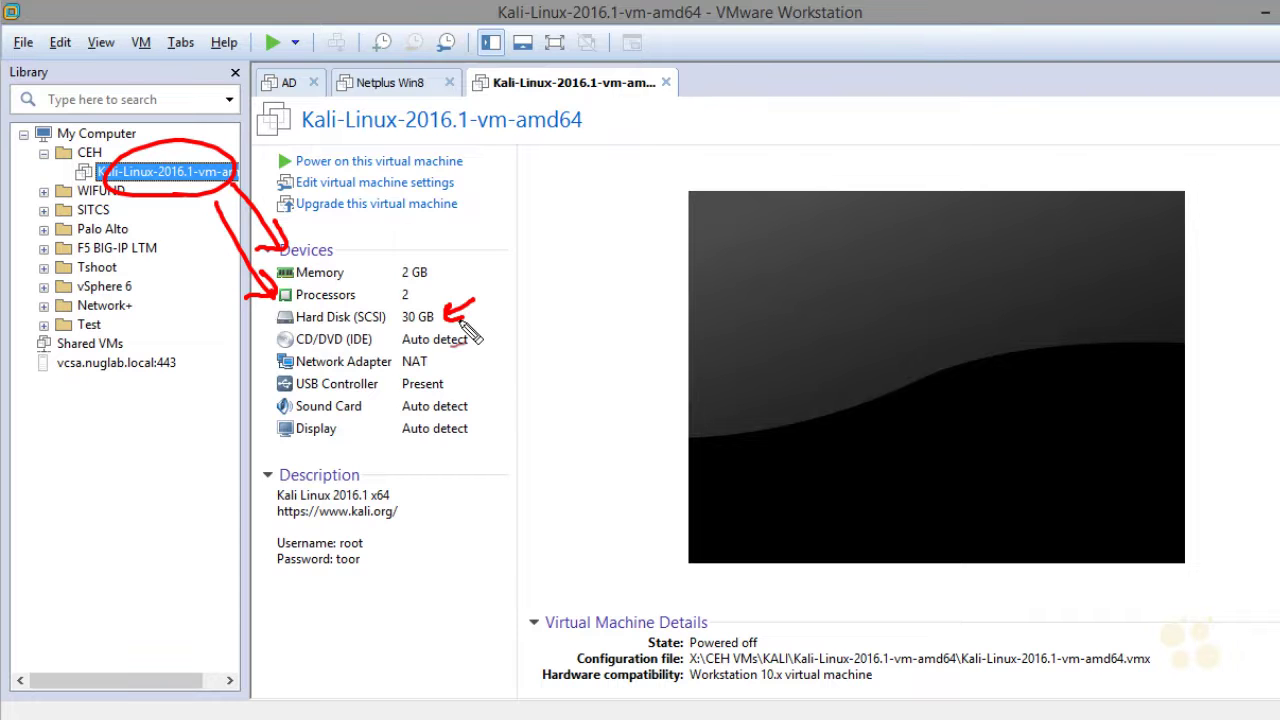
mouse_move(296, 372)
mouse_down()
mouse_move(285, 382)
mouse_move(405, 398)
mouse_move(296, 346)
mouse_move(292, 374)
mouse_up()
mouse_move(497, 347)
mouse_down()
mouse_move(456, 360)
mouse_move(477, 379)
mouse_up()
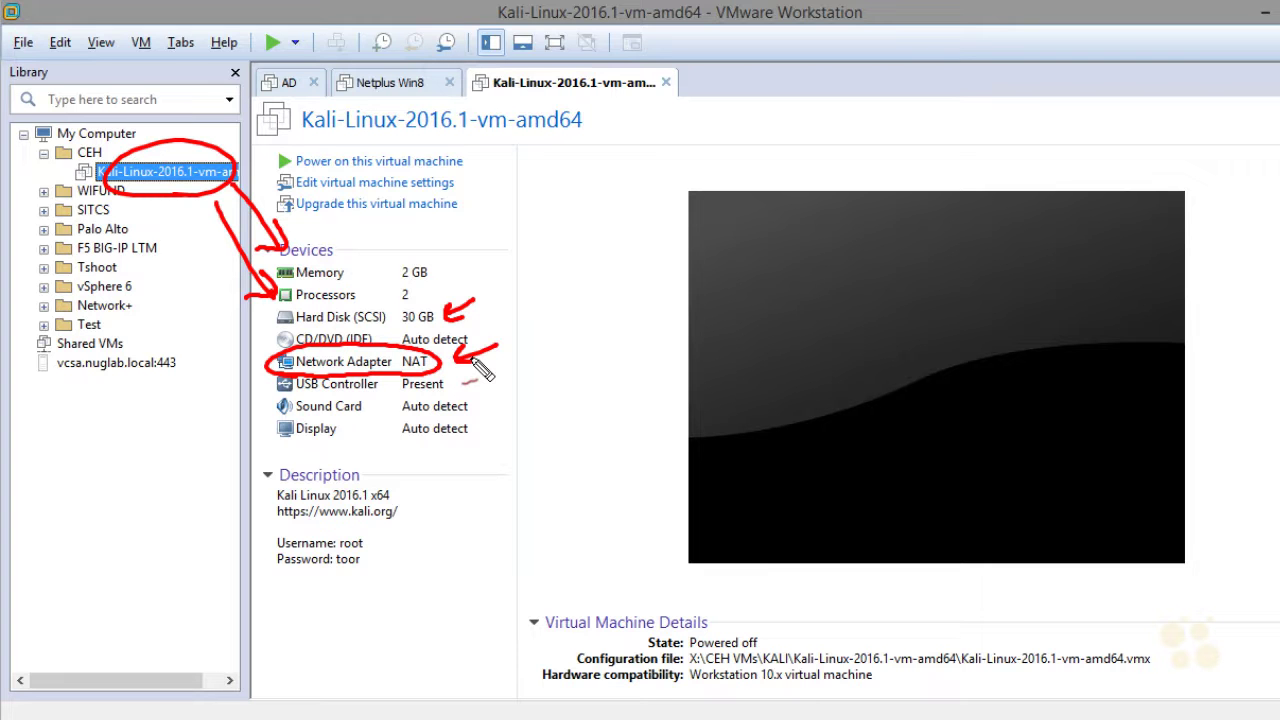
Clear the annotations and open the Network Adapter's Virtual Machine Settings
key(Escape)
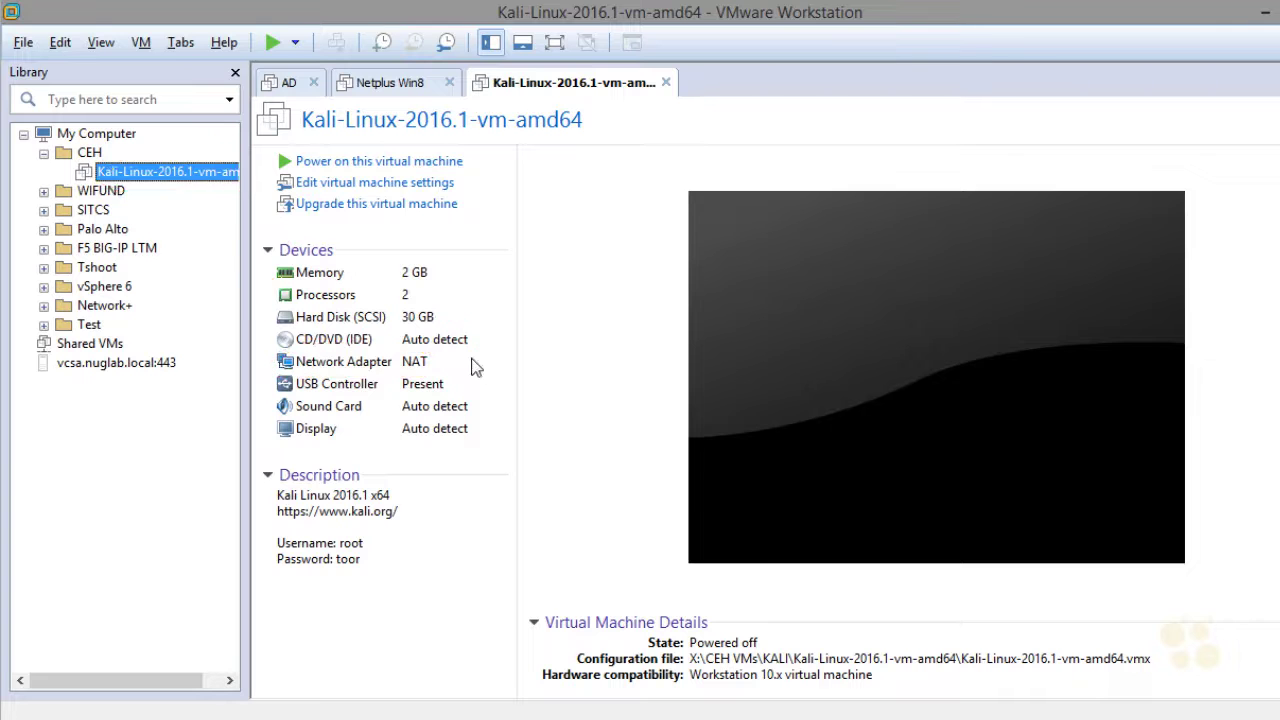
click(470, 362)
double_click(358, 372)
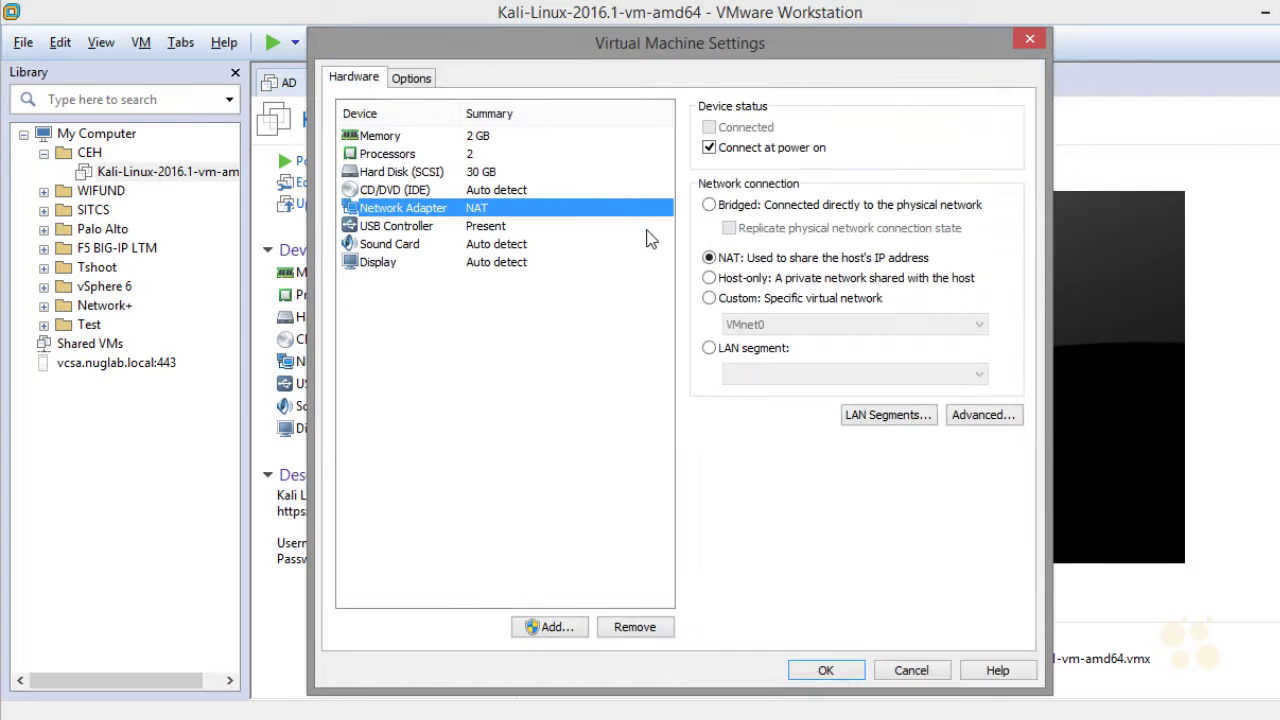
Set the network adapter to Custom (VMnet0) and remove the Sound Card
click(709, 298)
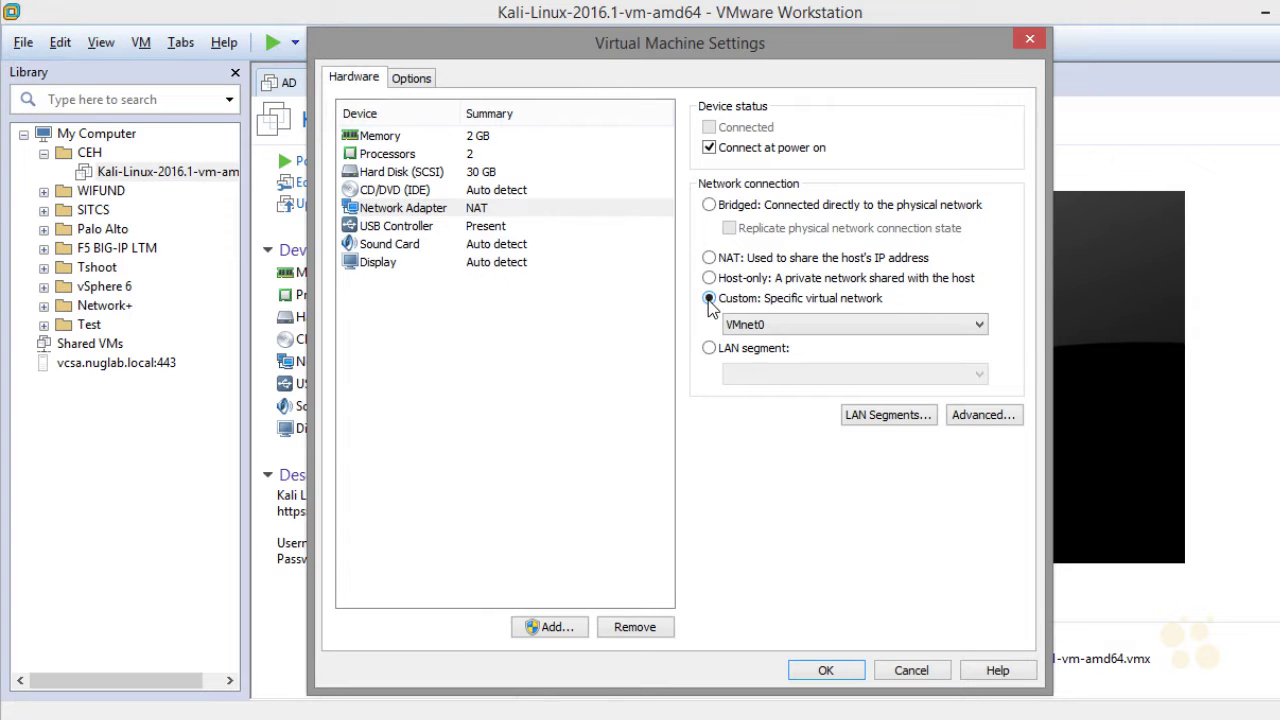
click(502, 210)
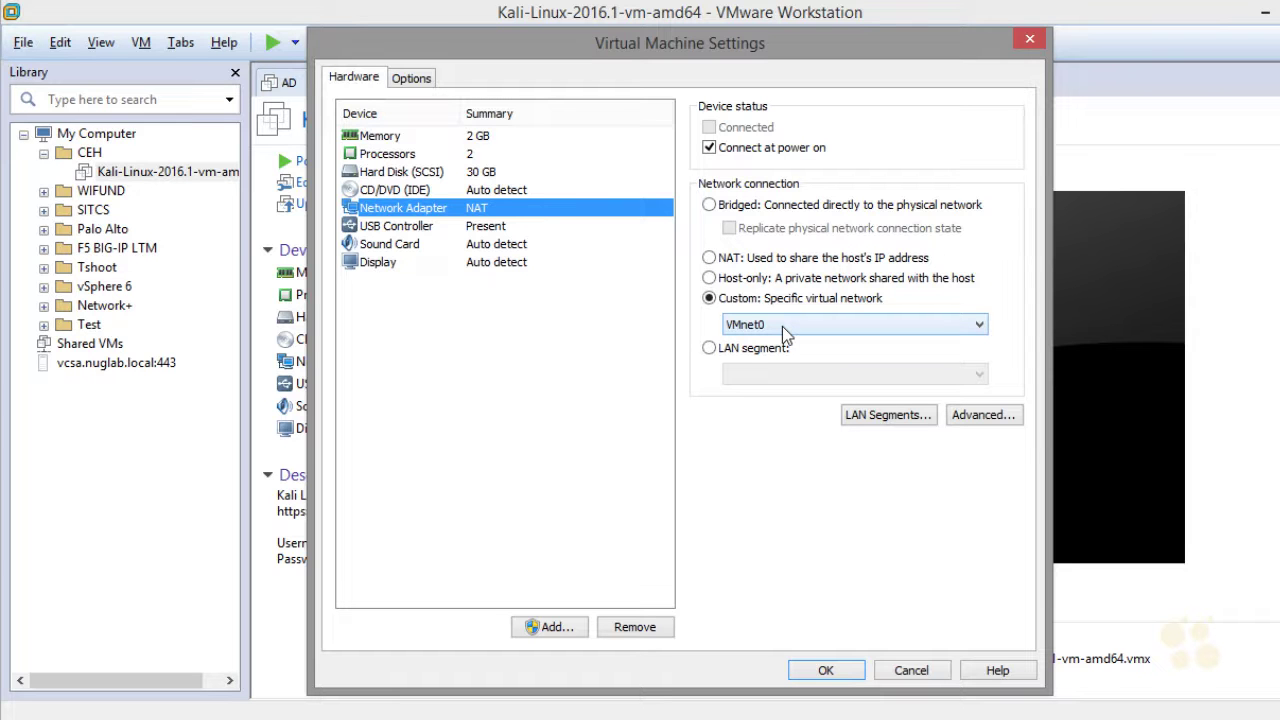
click(434, 244)
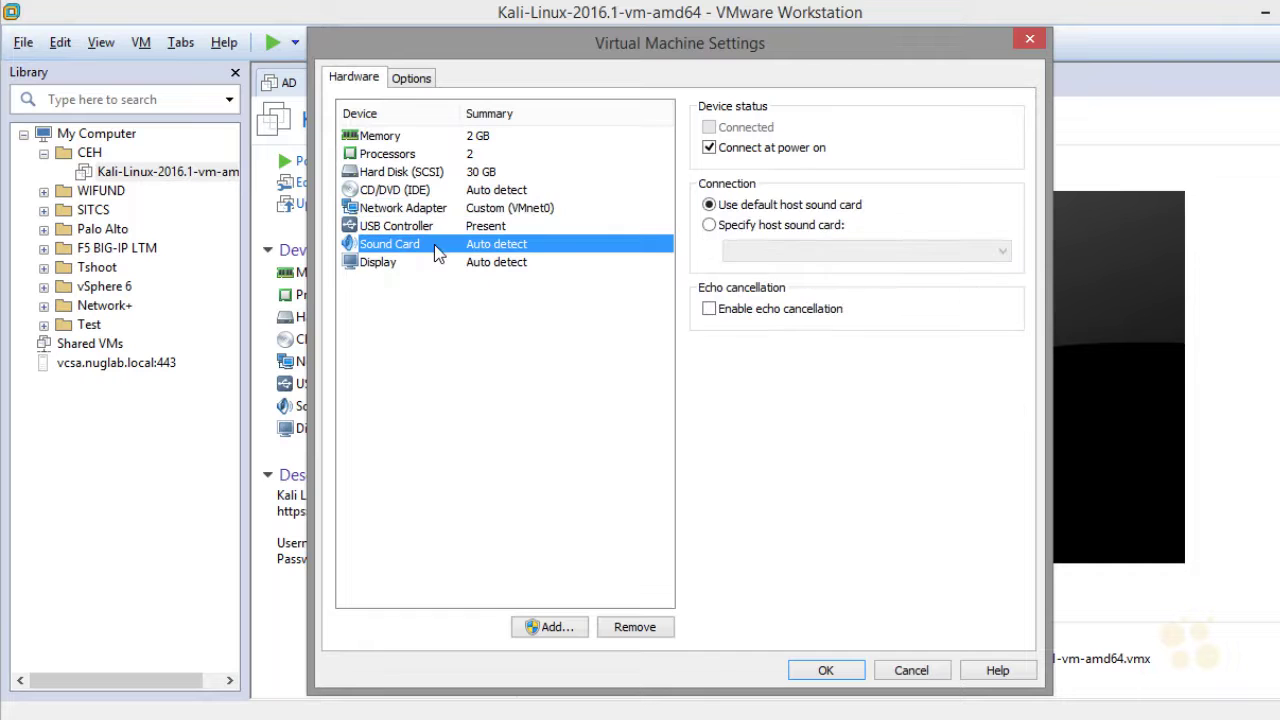
click(648, 634)
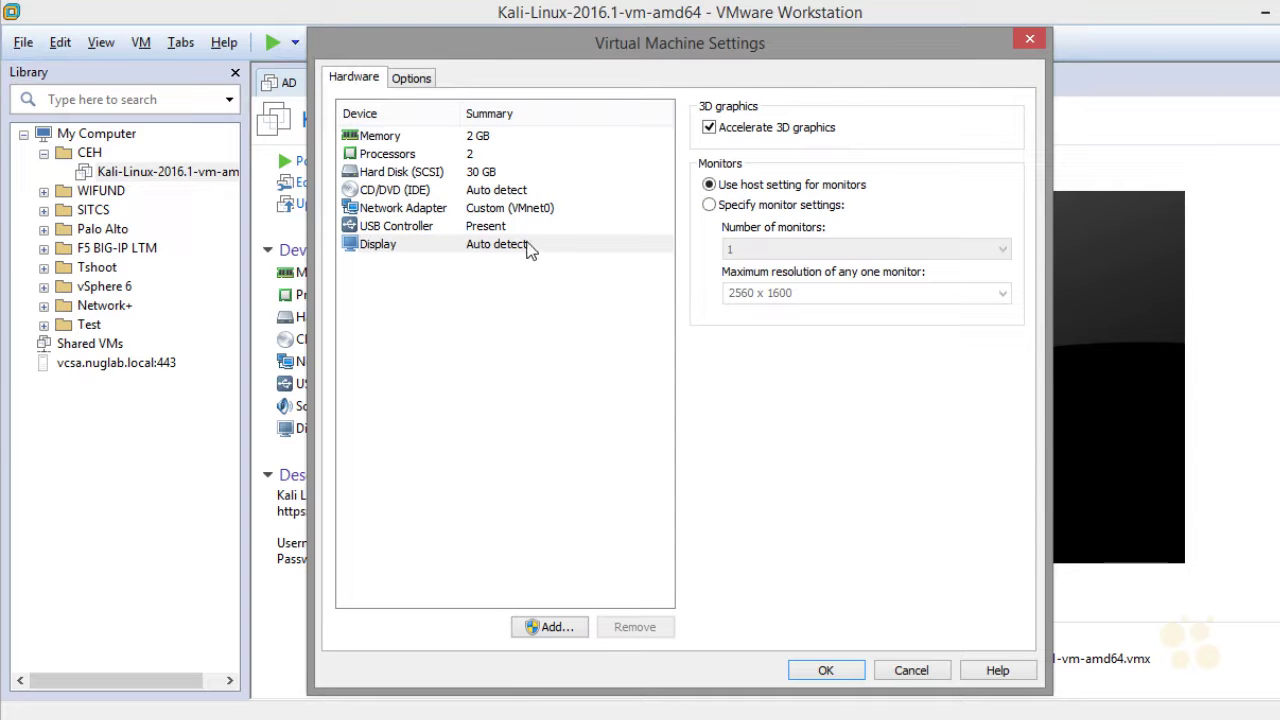
Set 2 cores per processor and 4096 MB memory, then apply the settings
click(438, 155)
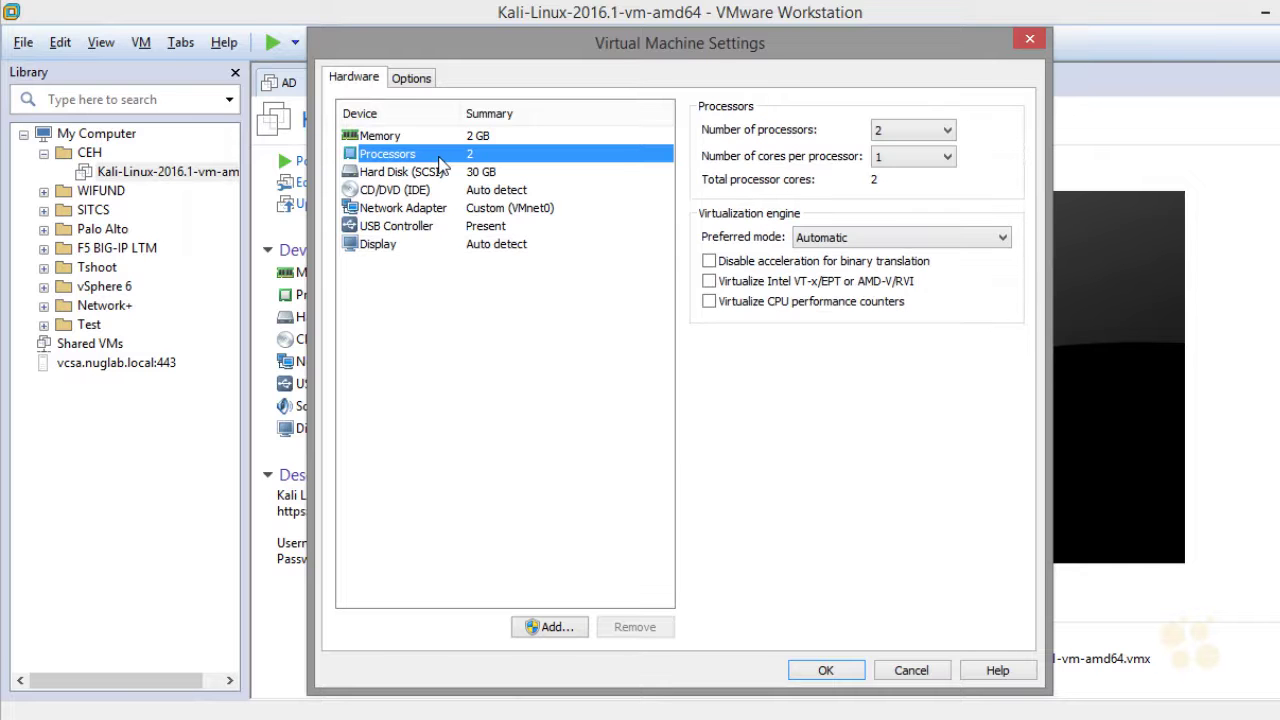
click(950, 157)
click(934, 186)
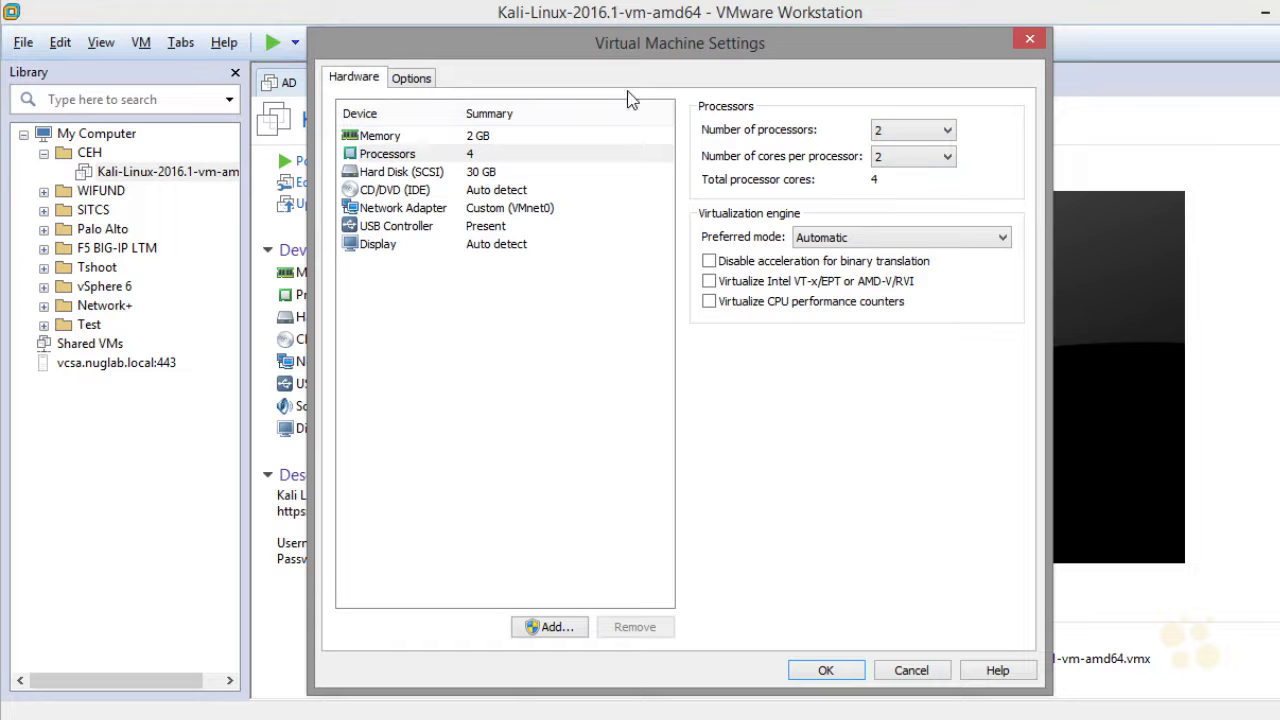
click(395, 137)
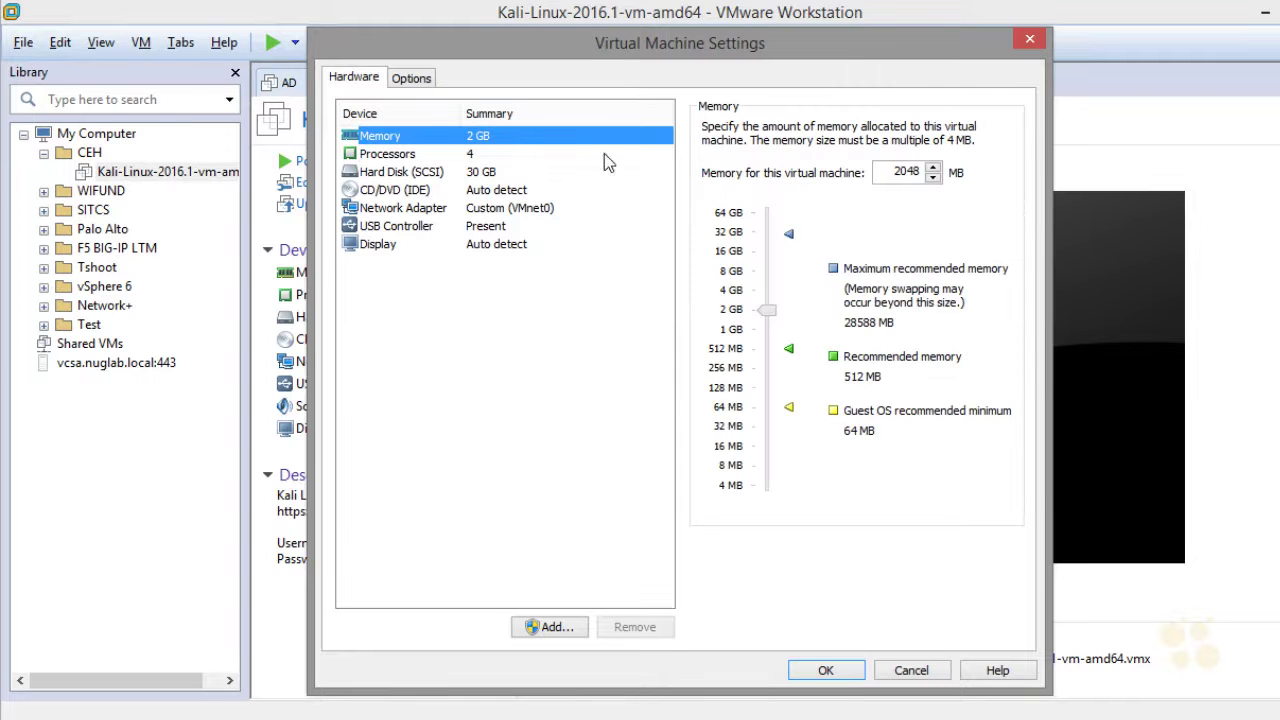
drag(766, 311, 768, 298)
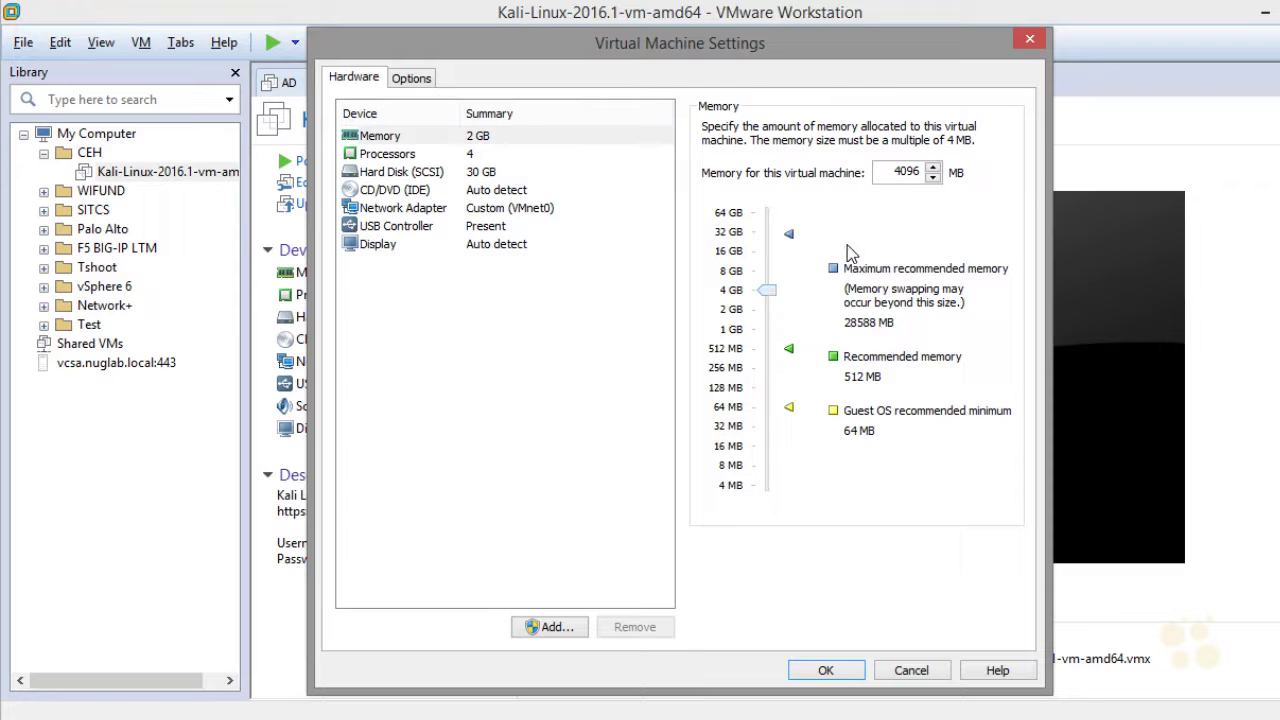
click(828, 672)
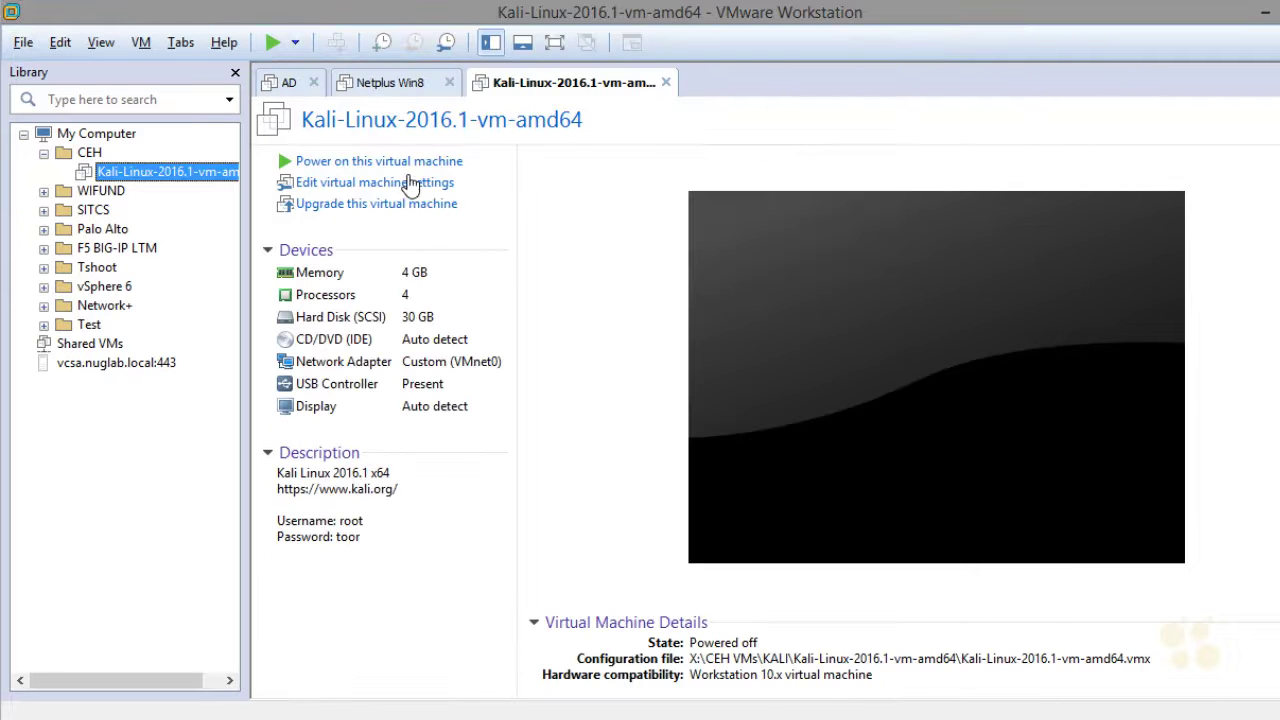
Start up the Kali guest from the Library's Power menu and answer the moved-or-copied prompt
click(193, 174)
right_click(195, 176)
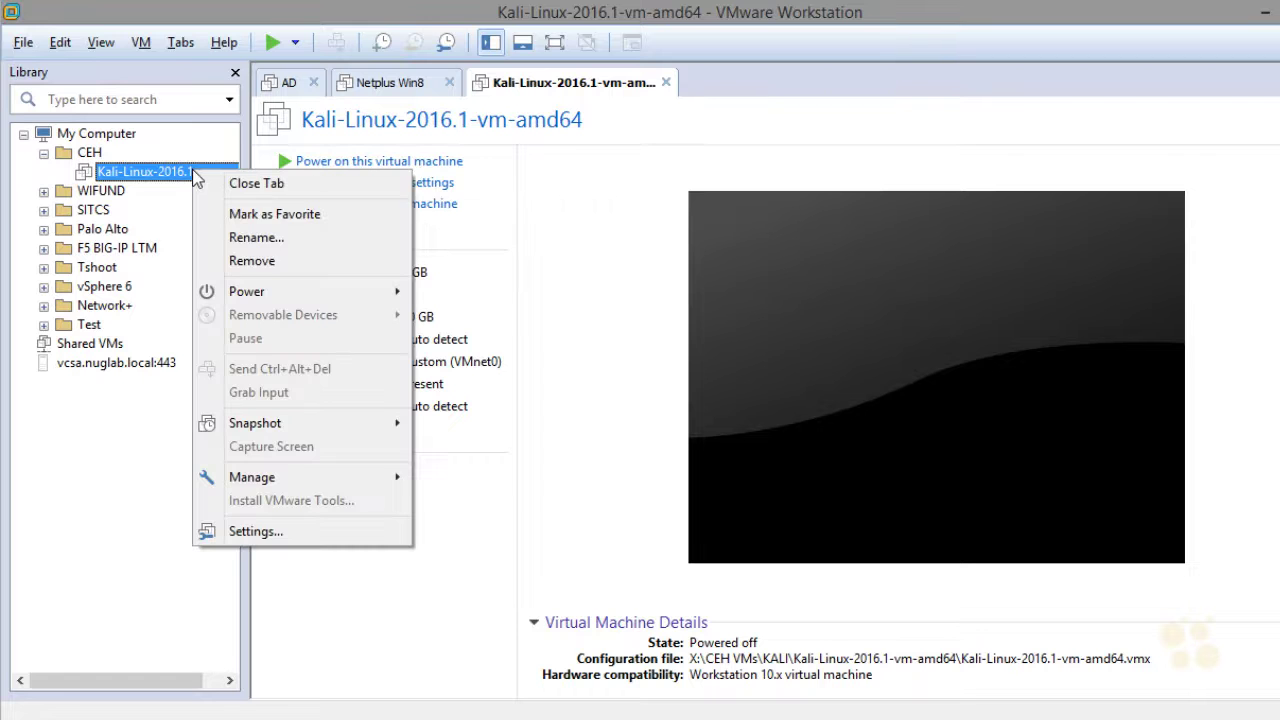
mouse_move(340, 291)
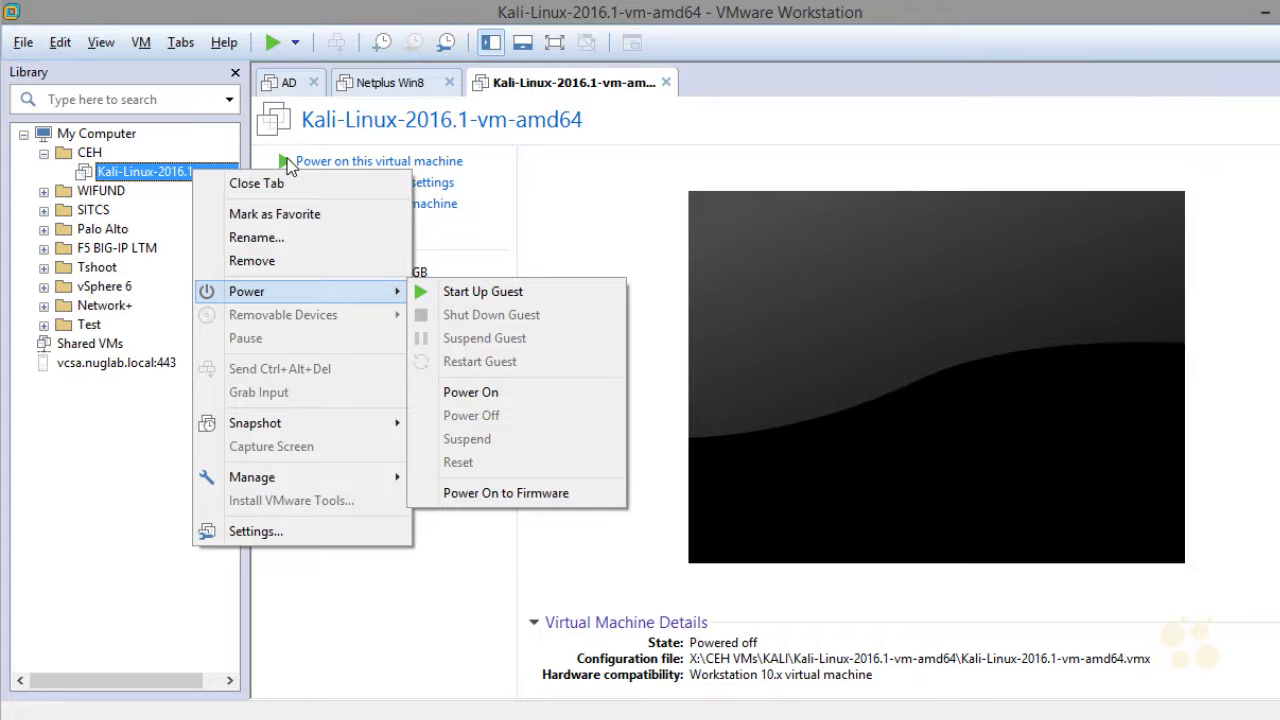
click(481, 292)
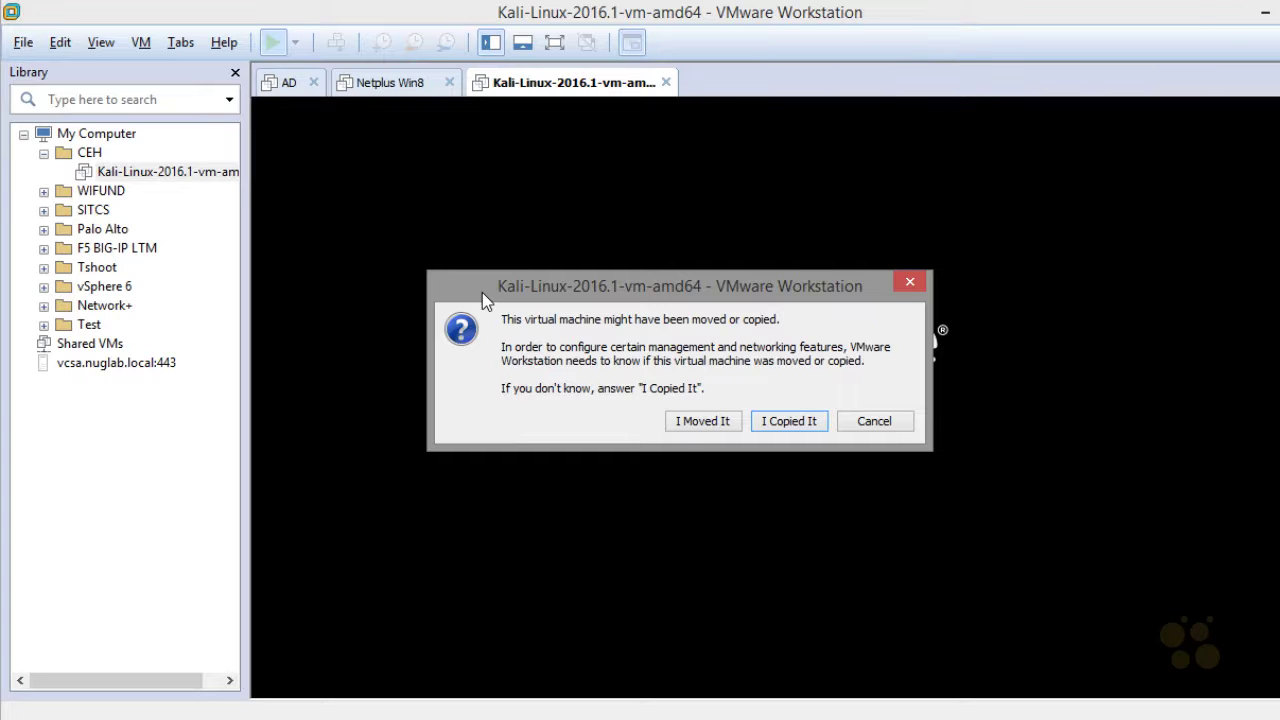
click(702, 421)
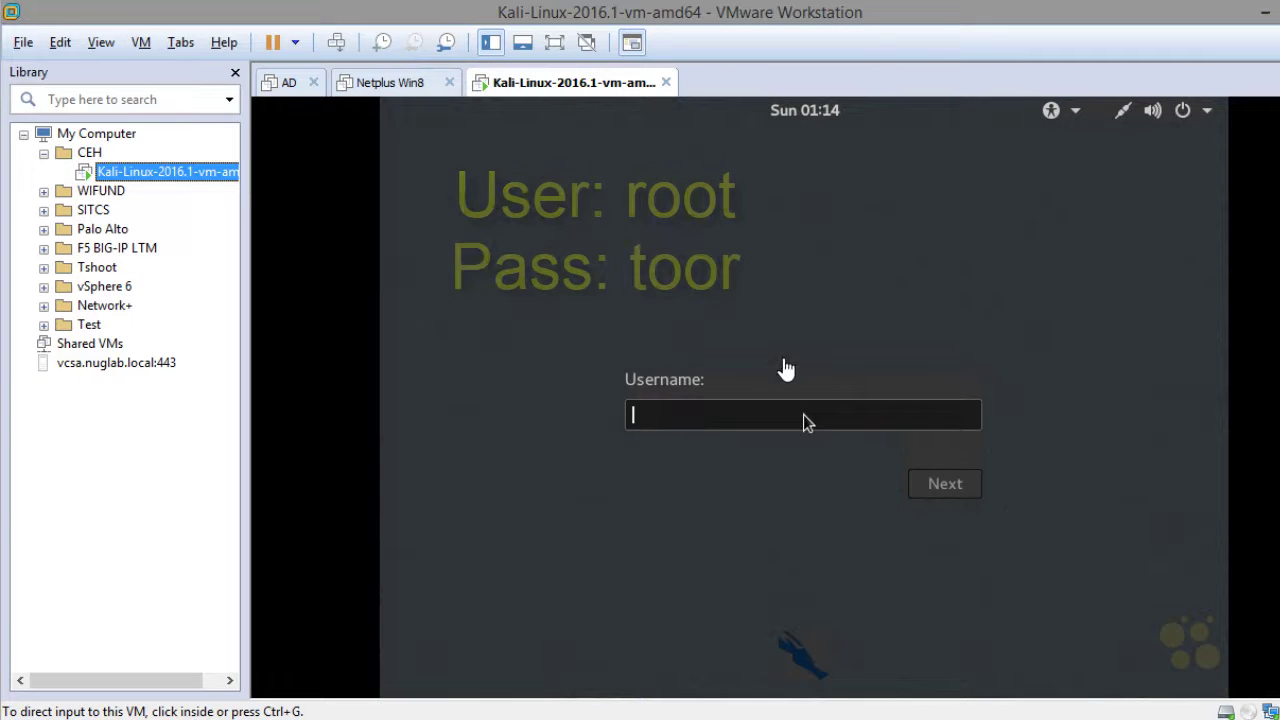
Sign in to the Kali guest as root with the root password
click(803, 414)
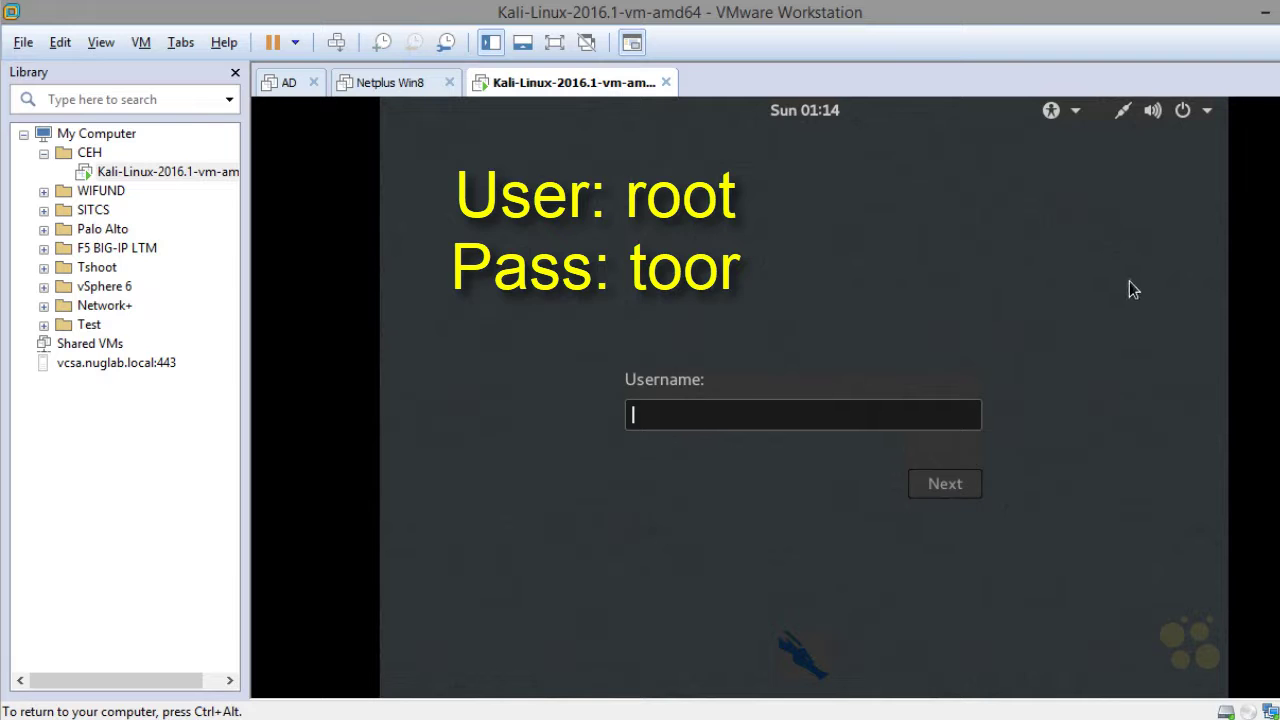
text(root)
key(Return)
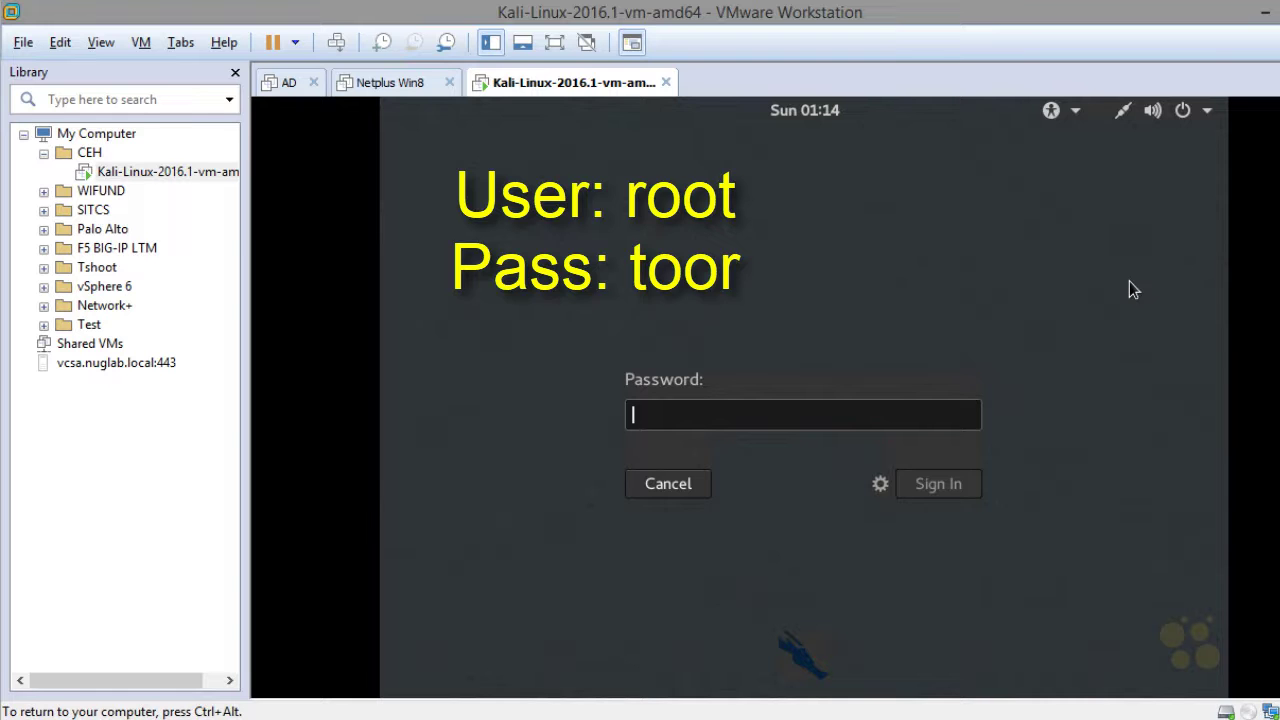
text(toor)
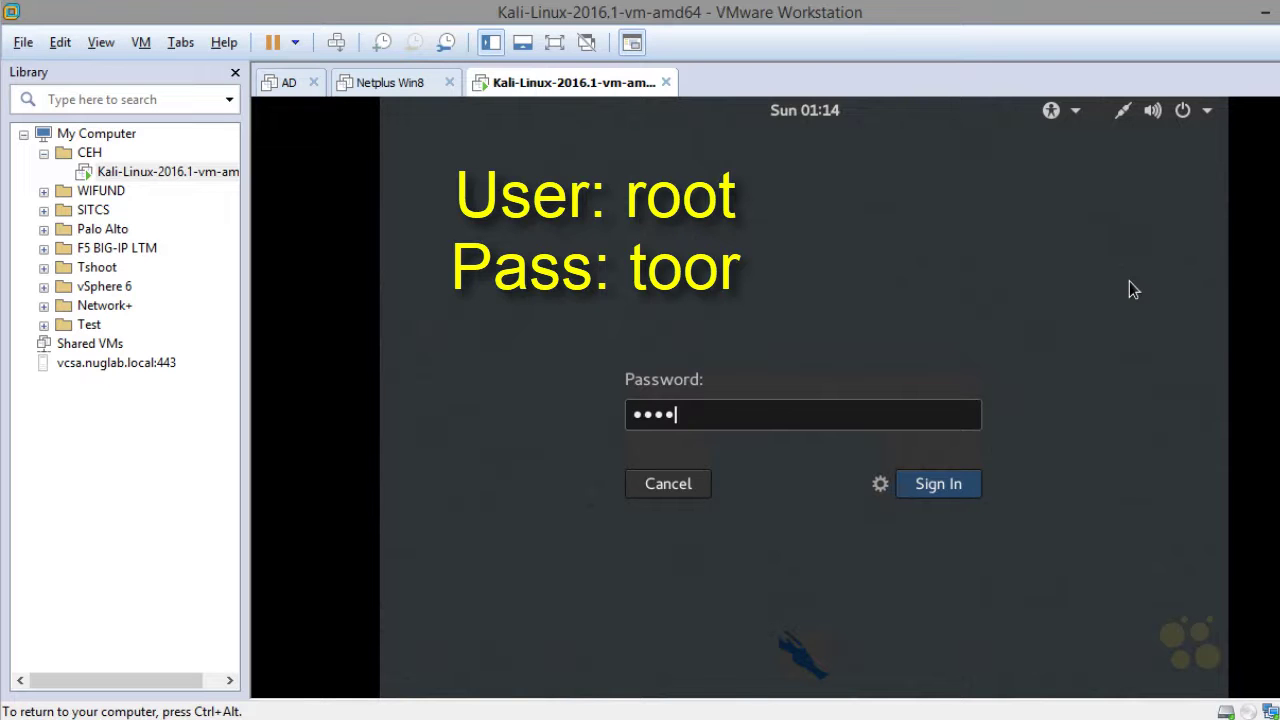
key(Return)
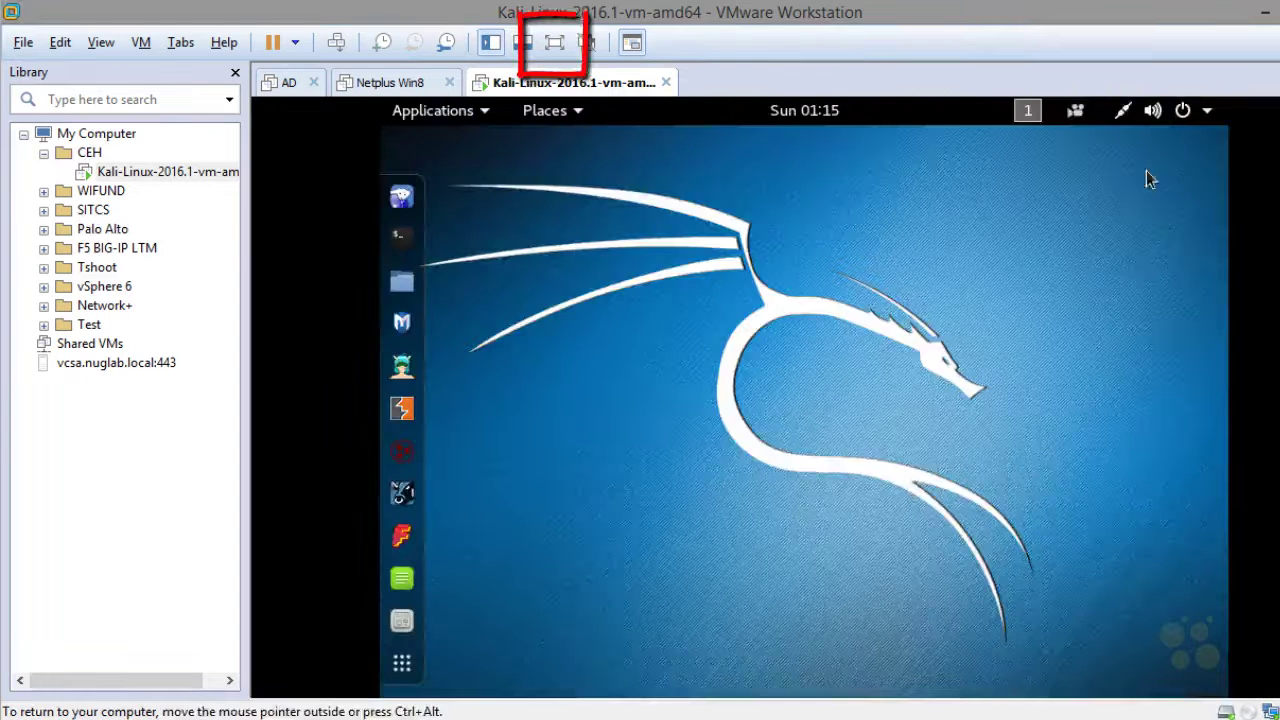
Switch the Kali VM to full screen, leave it briefly, then return to full screen
click(556, 48)
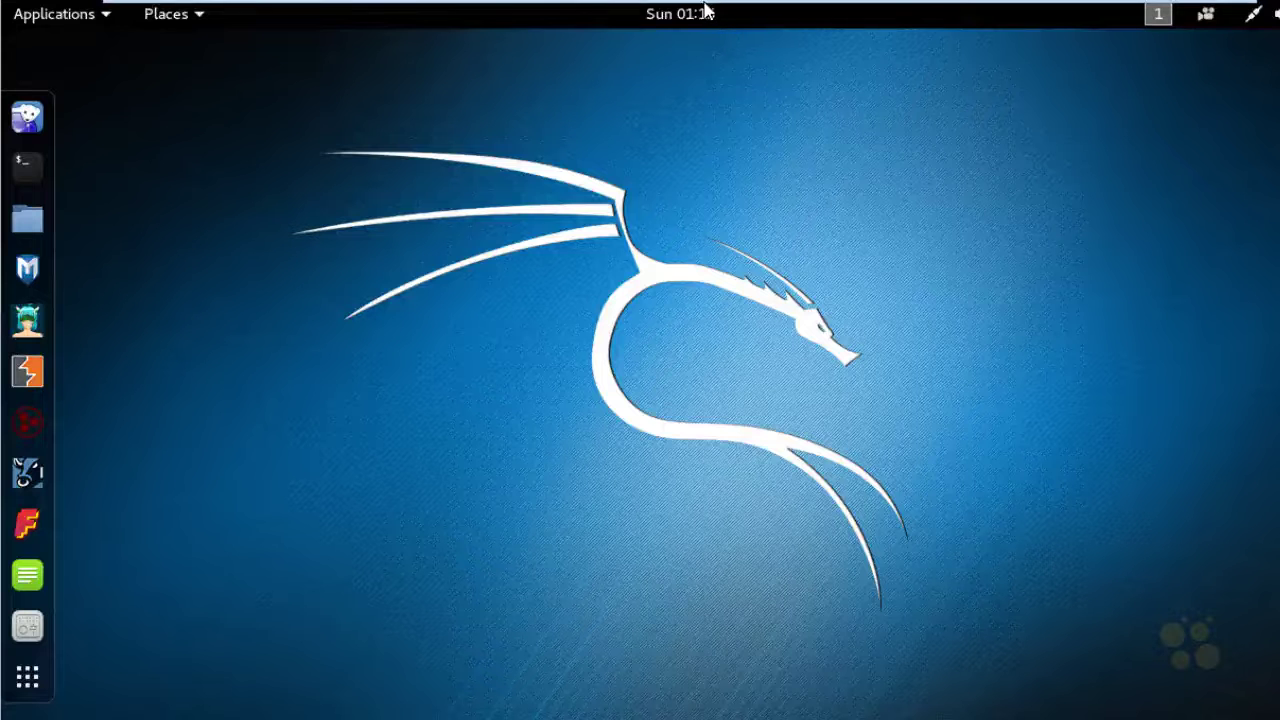
mouse_move(705, 8)
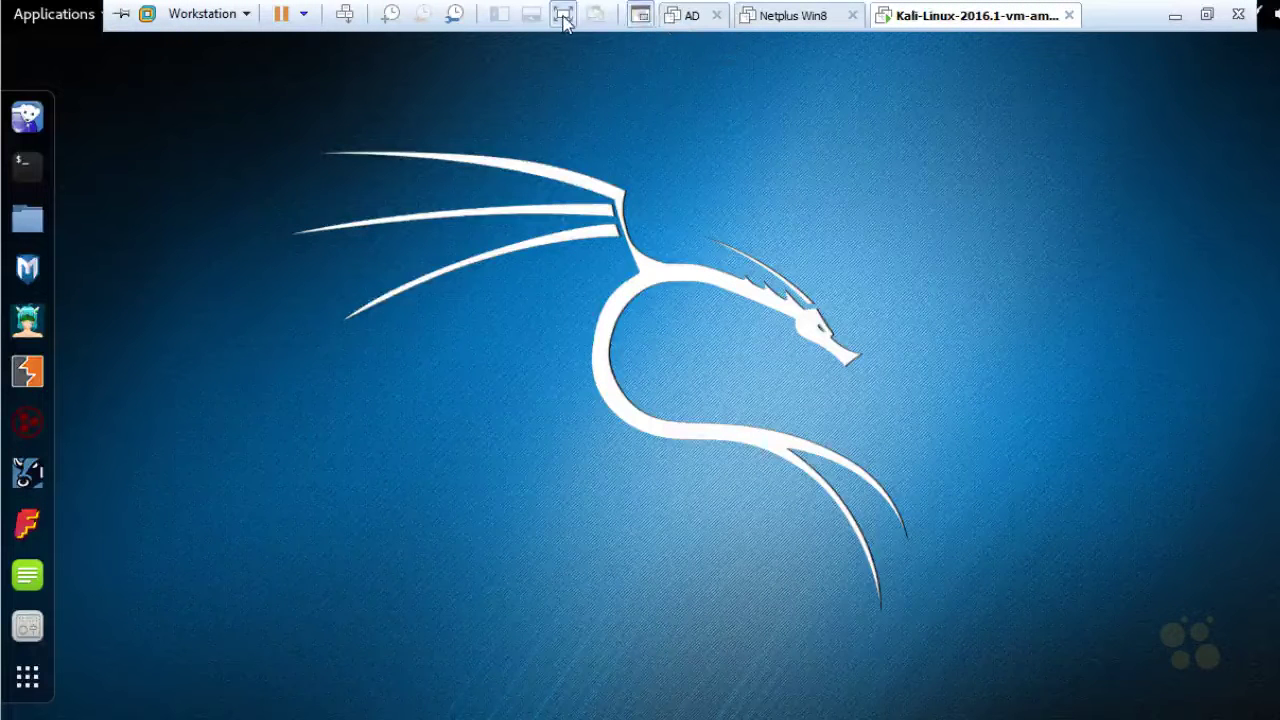
click(564, 20)
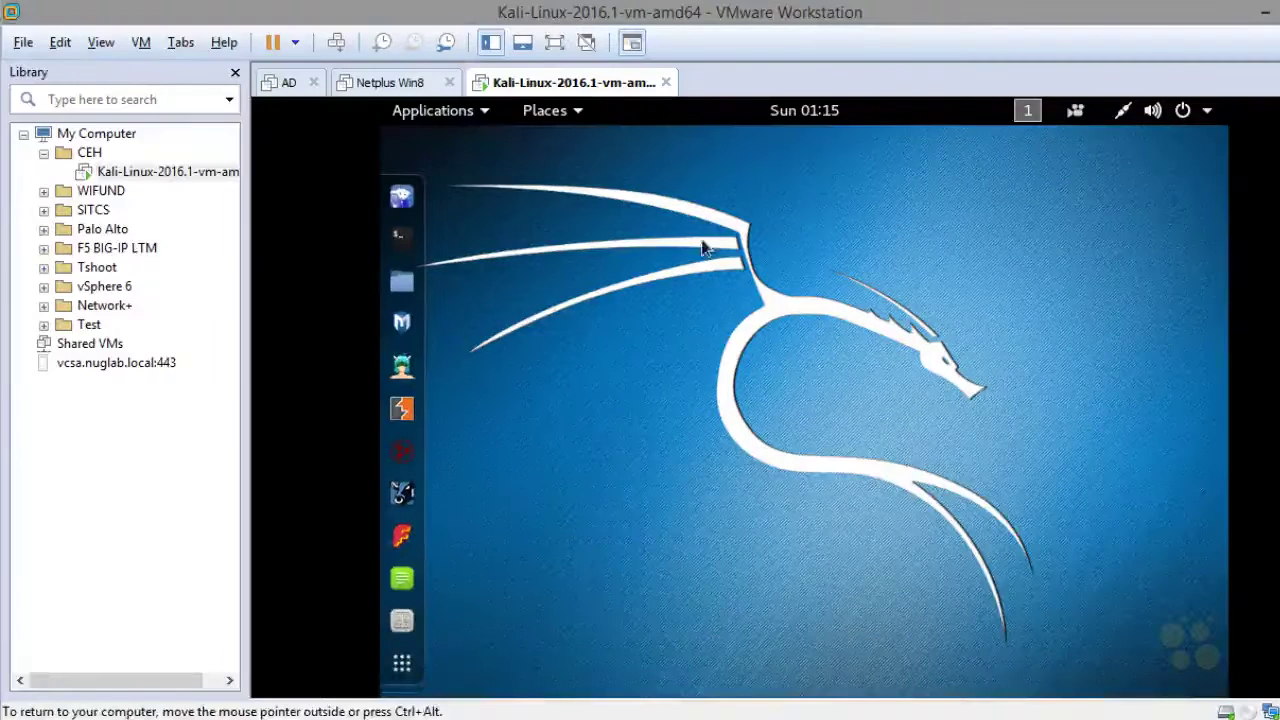
click(555, 44)
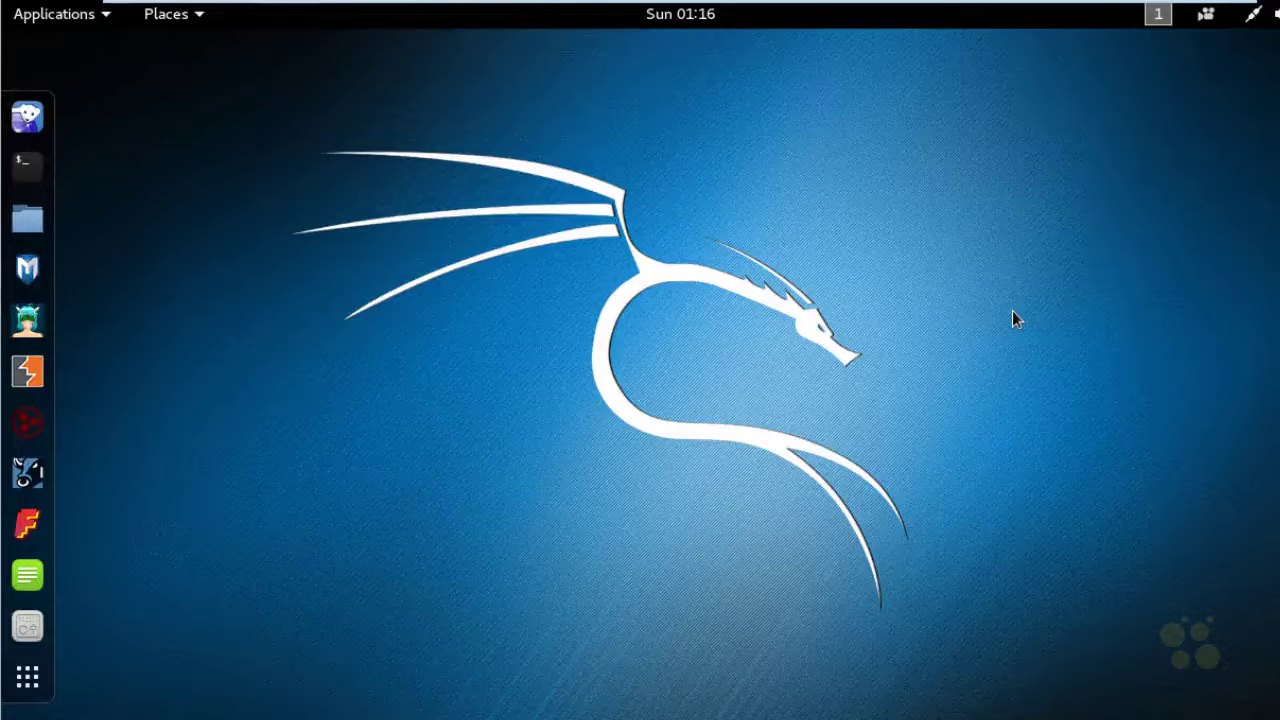
Run ifconfig in a new root terminal, then move and widen the window to fit the output
click(28, 168)
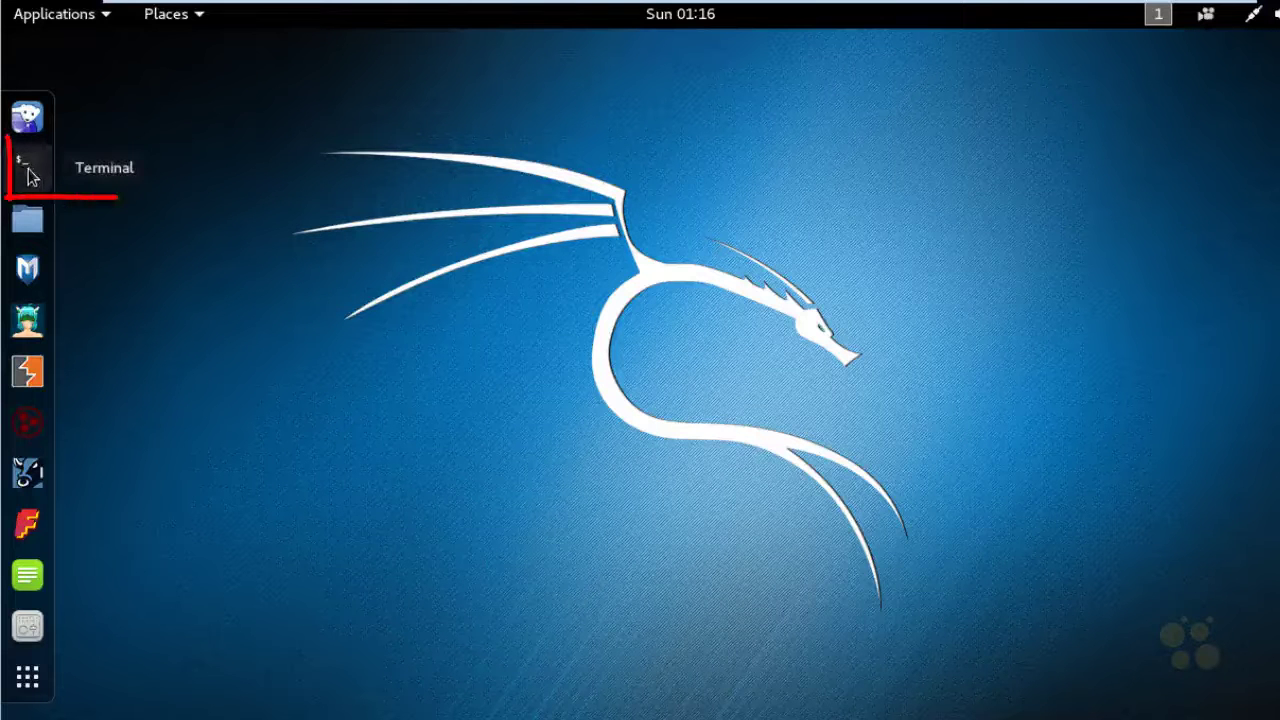
click(28, 174)
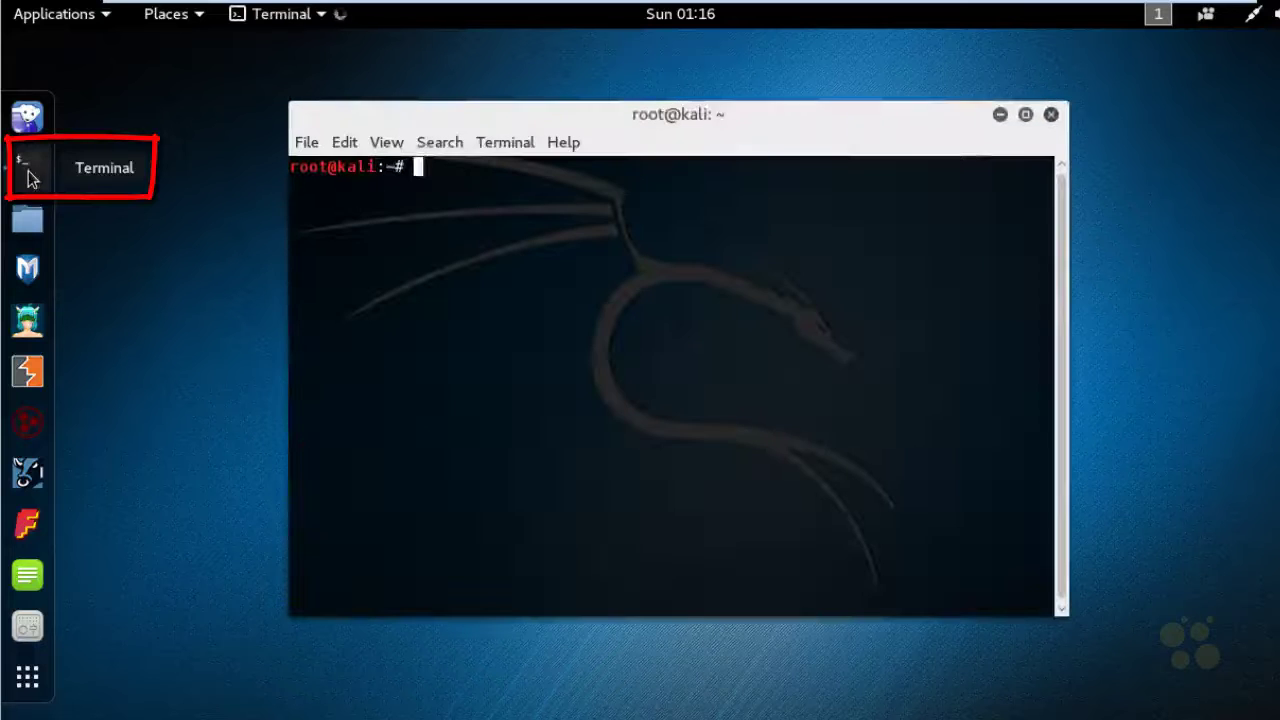
text(ifconfig)
key(Return)
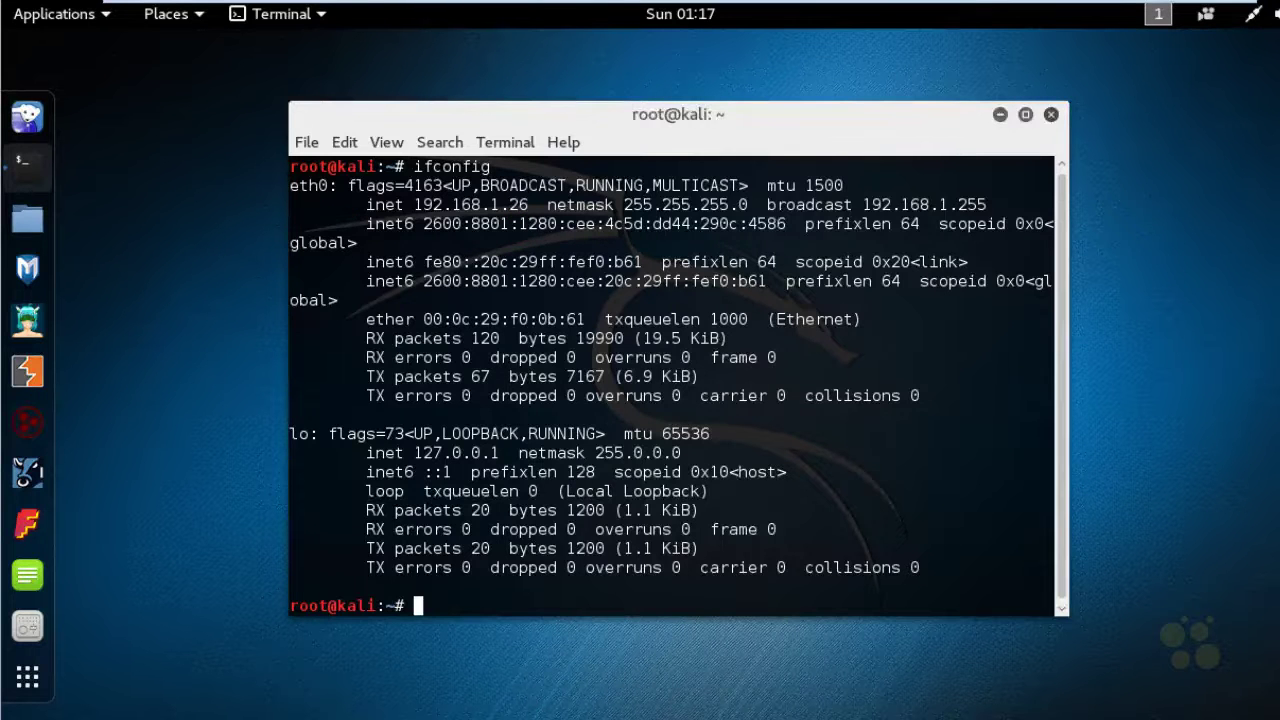
drag(760, 114, 580, 116)
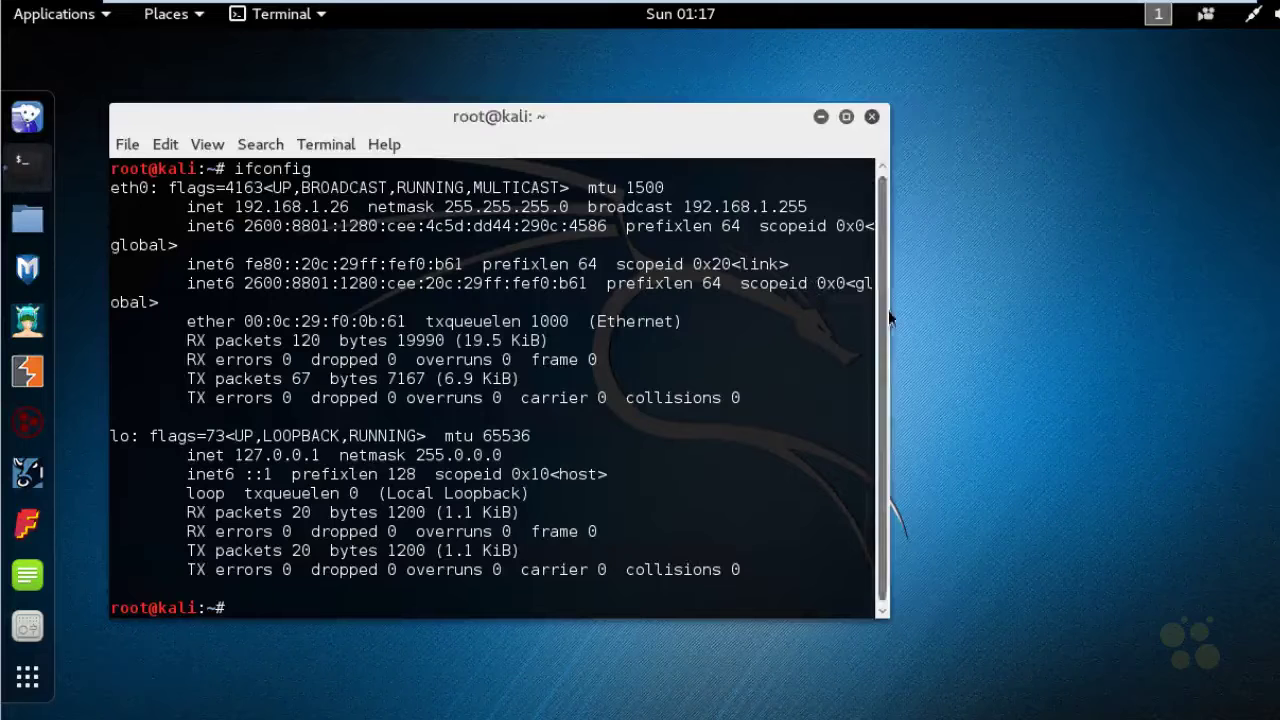
drag(889, 320, 1260, 352)
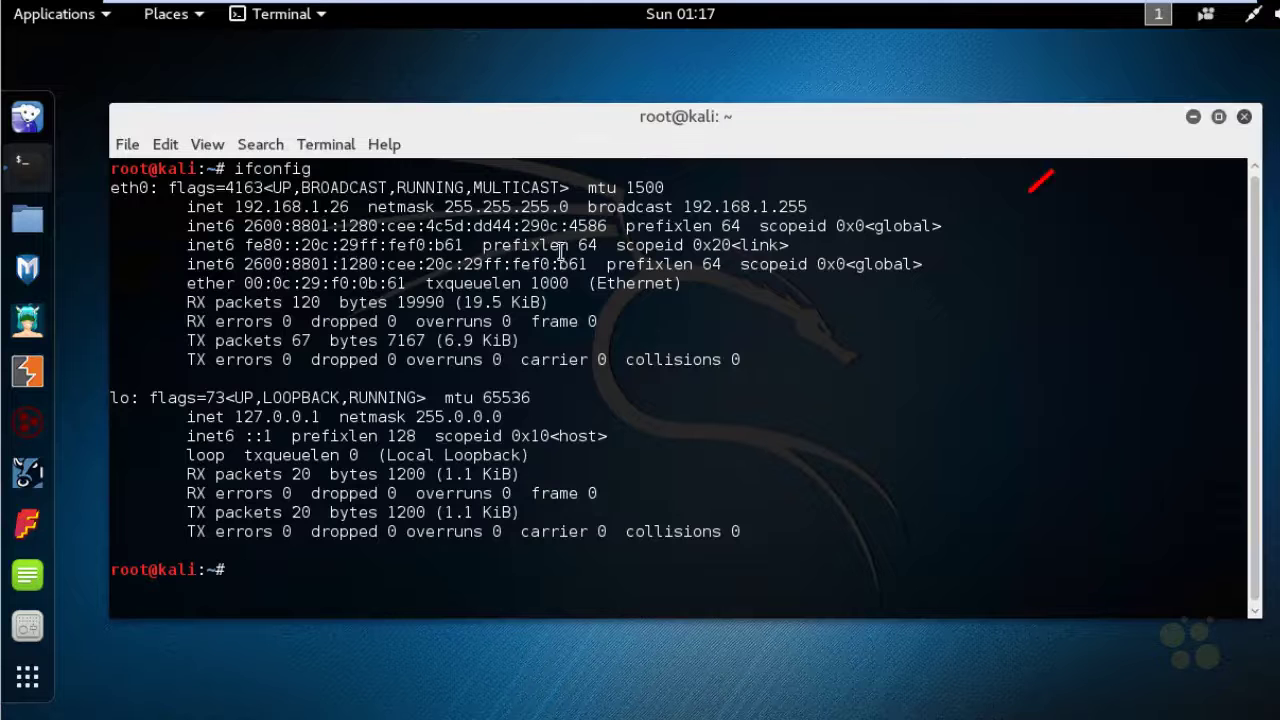
click(1255, 20)
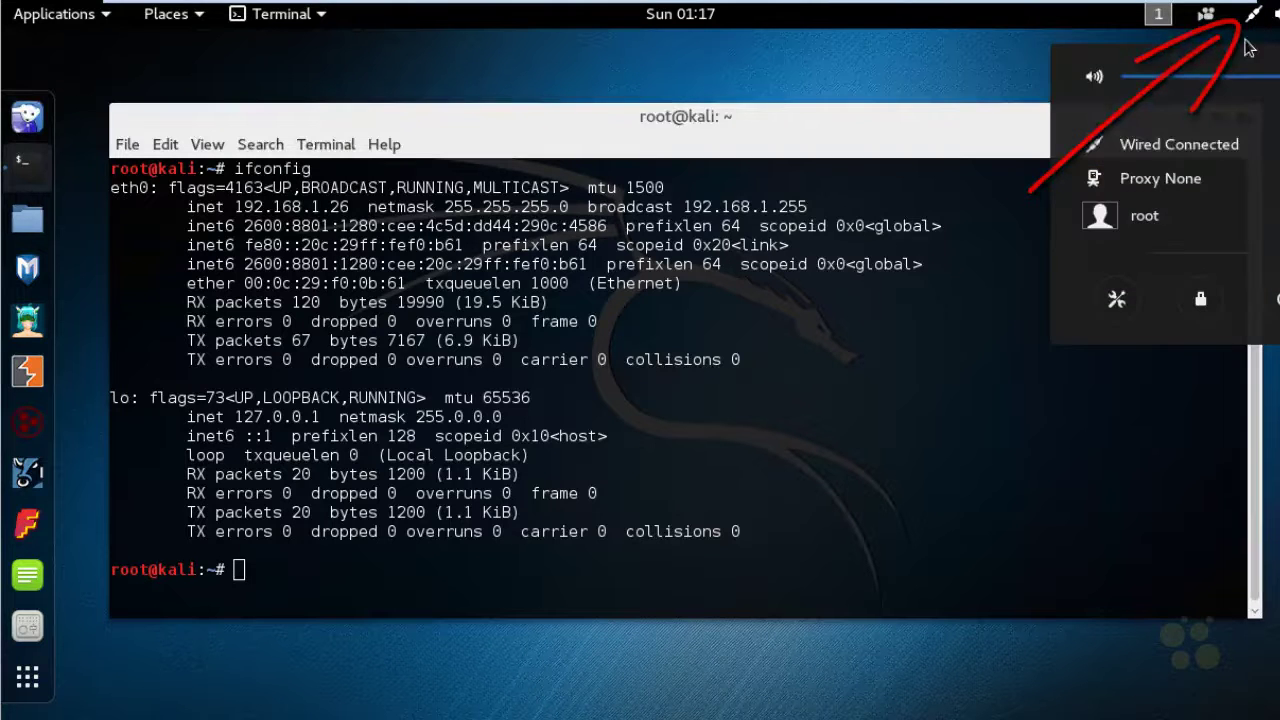
click(1263, 151)
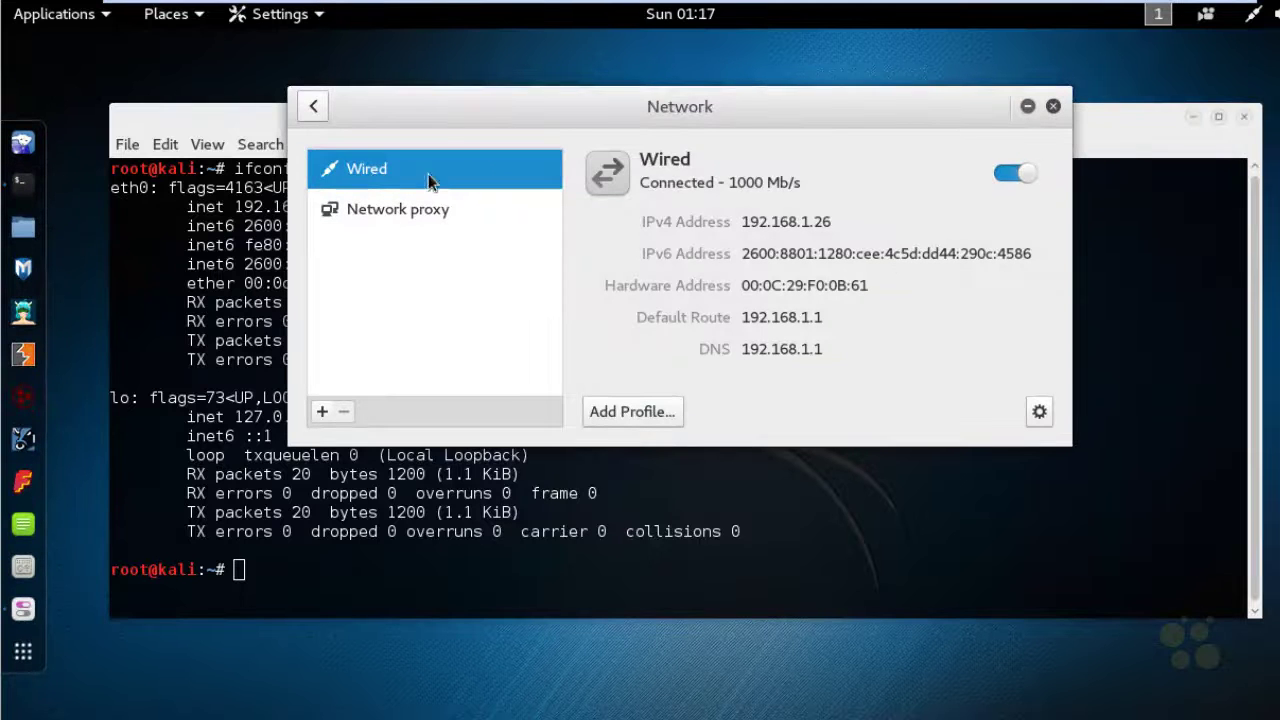
click(1039, 414)
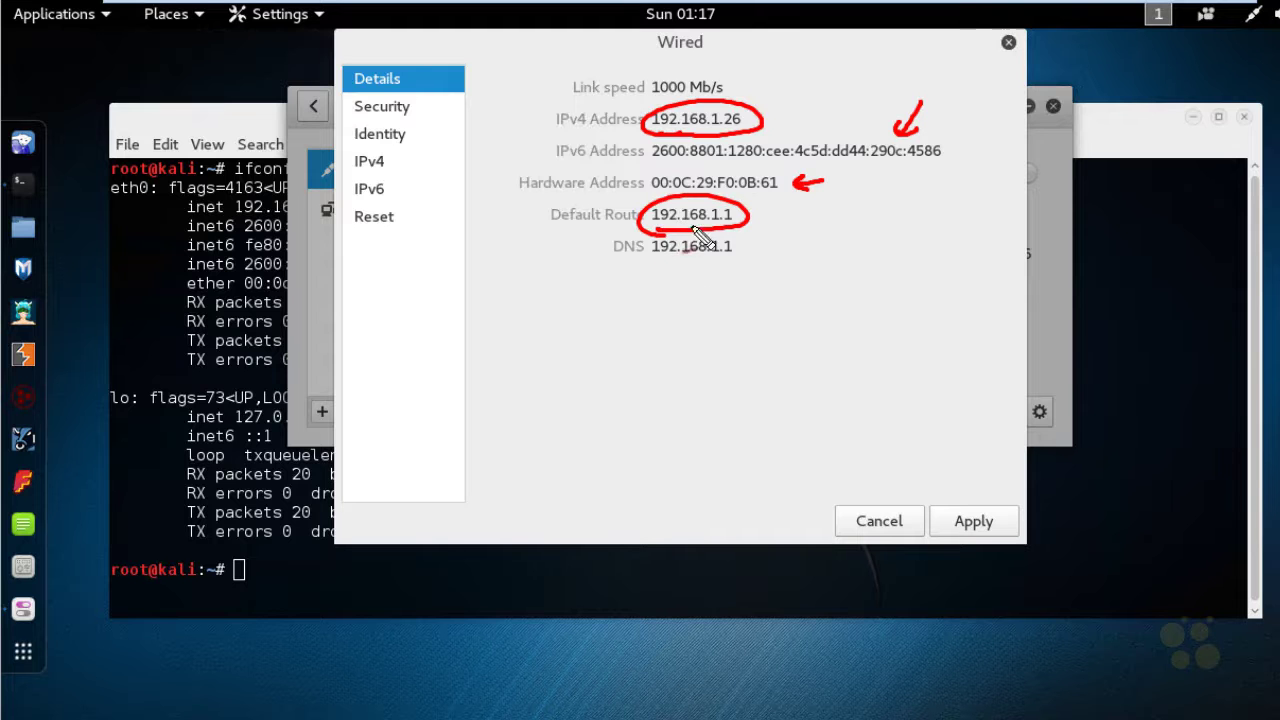
mouse_move(678, 280)
mouse_down()
mouse_move(762, 262)
mouse_move(676, 276)
mouse_up()
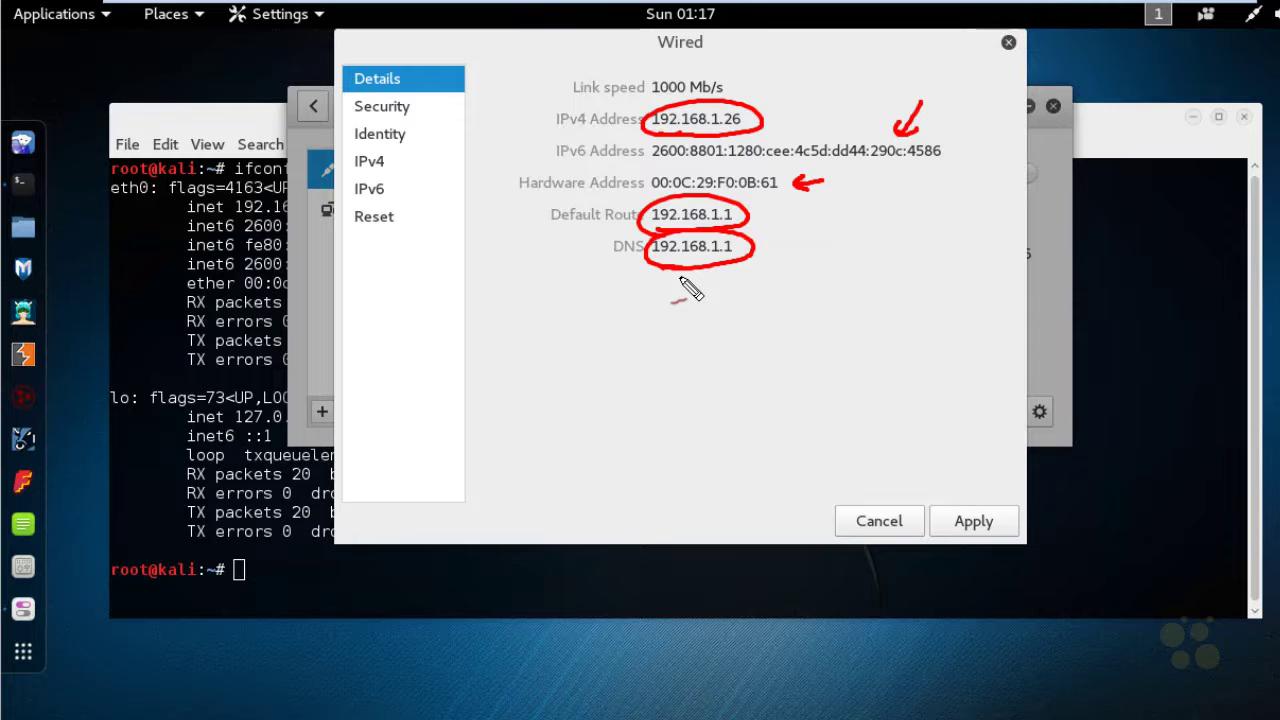
drag(820, 215, 776, 236)
drag(740, 308, 740, 272)
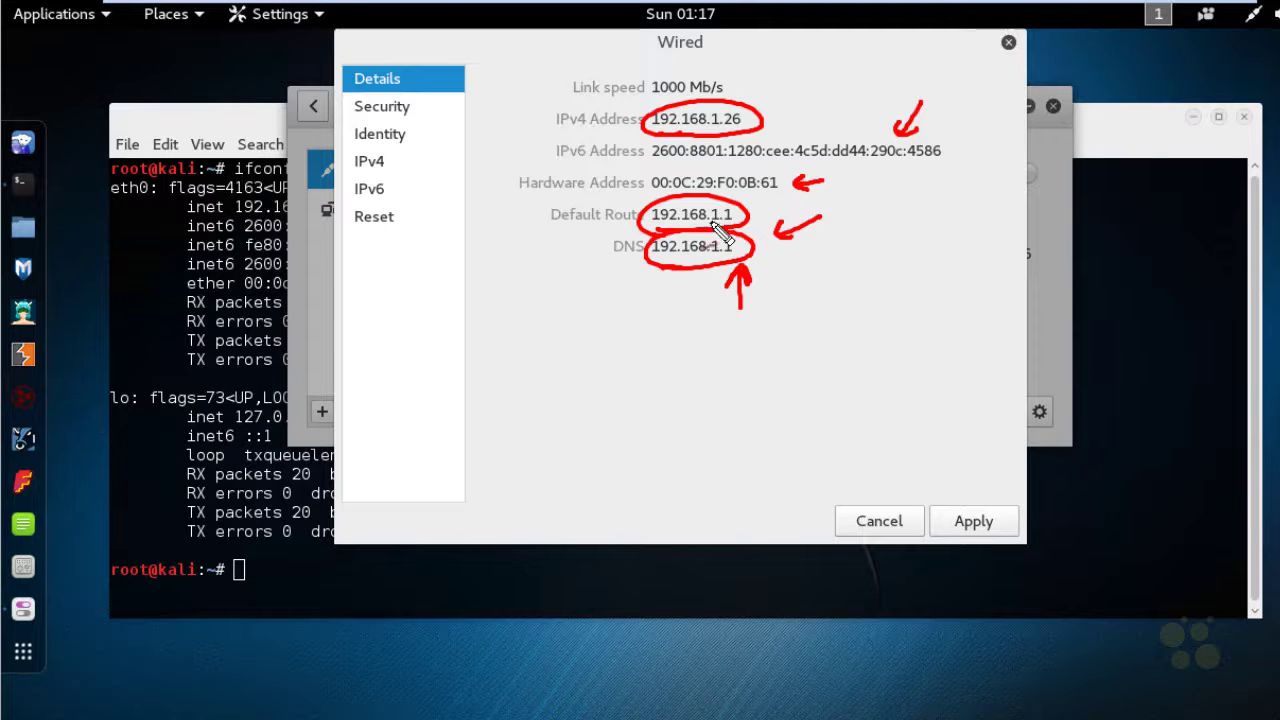
drag(720, 302, 736, 297)
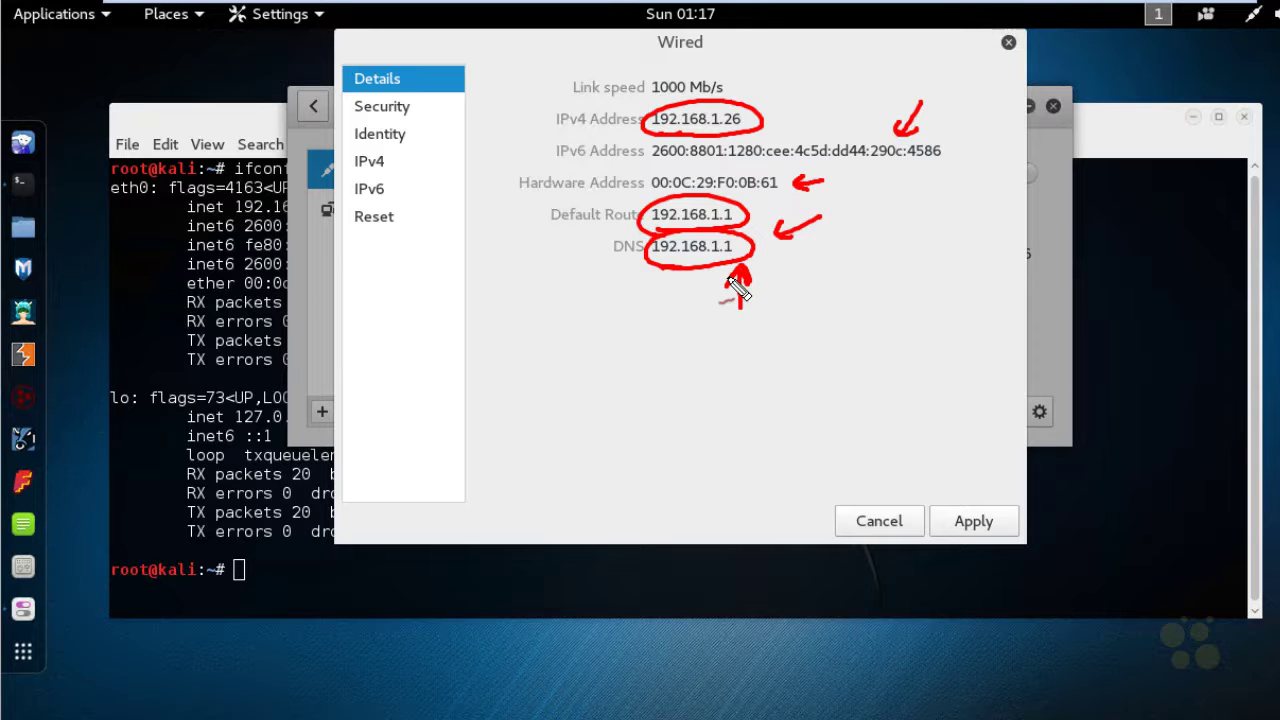
drag(640, 341, 684, 290)
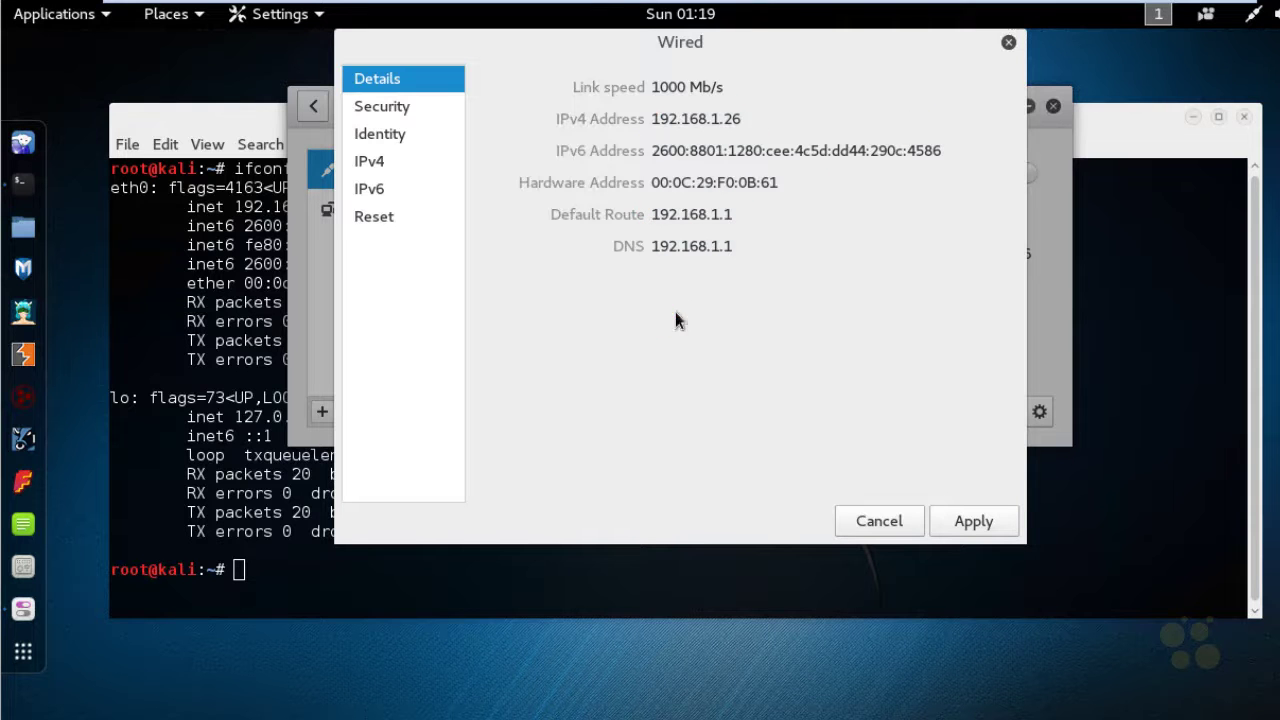
click(904, 521)
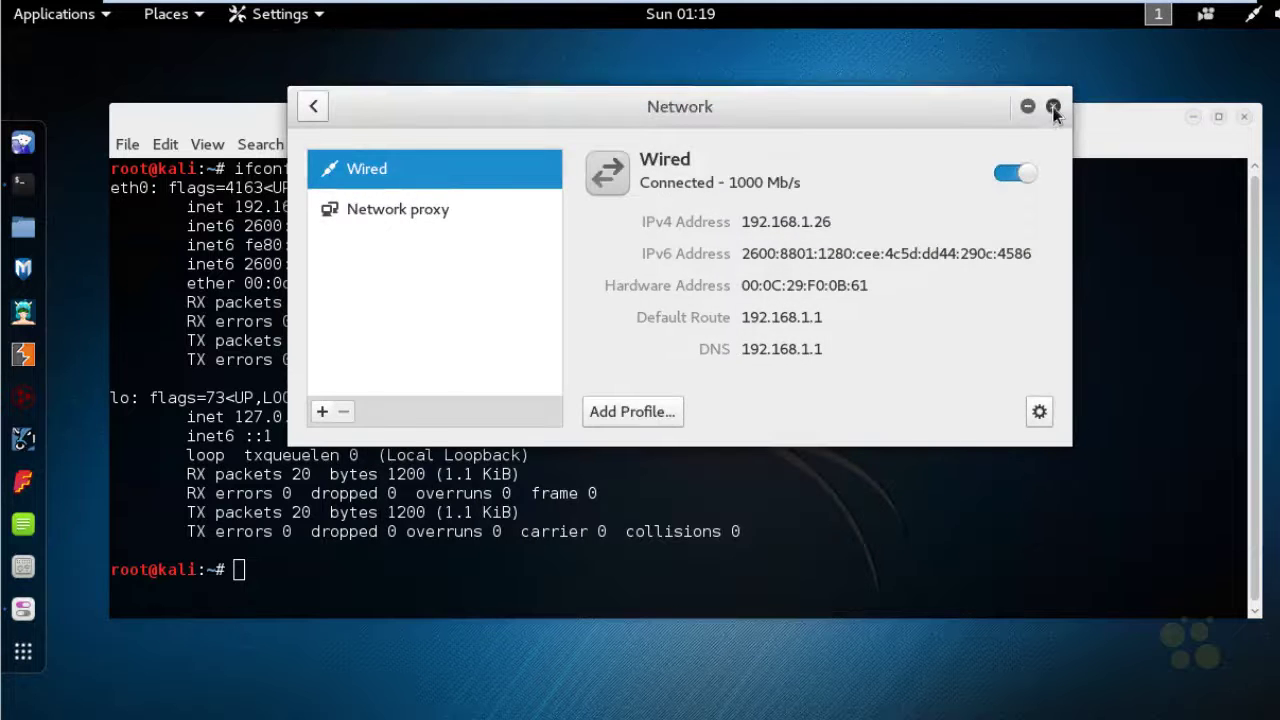
click(1053, 106)
Ping 8.8.8.8 (stopped with Ctrl+C), then traceroute 8.8.8.8 to check connectivity
text(ping 8.8.8.8)
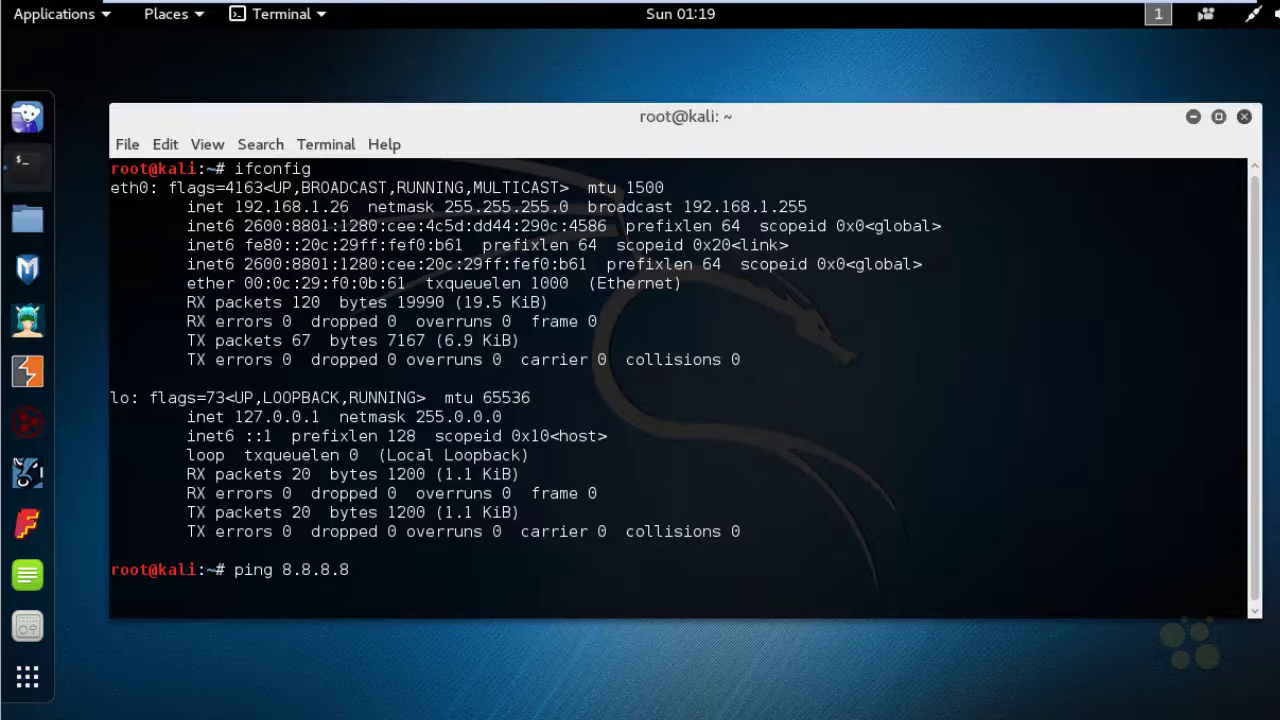
key(Return)
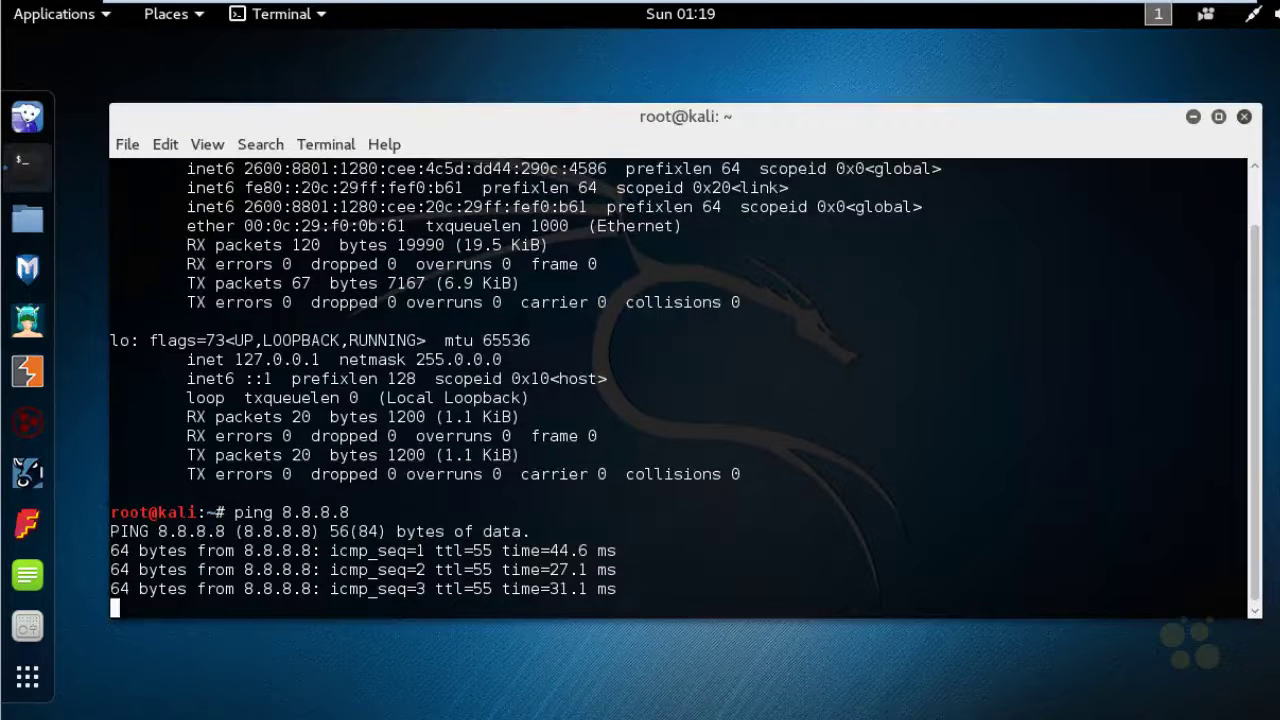
key(ctrl+c)
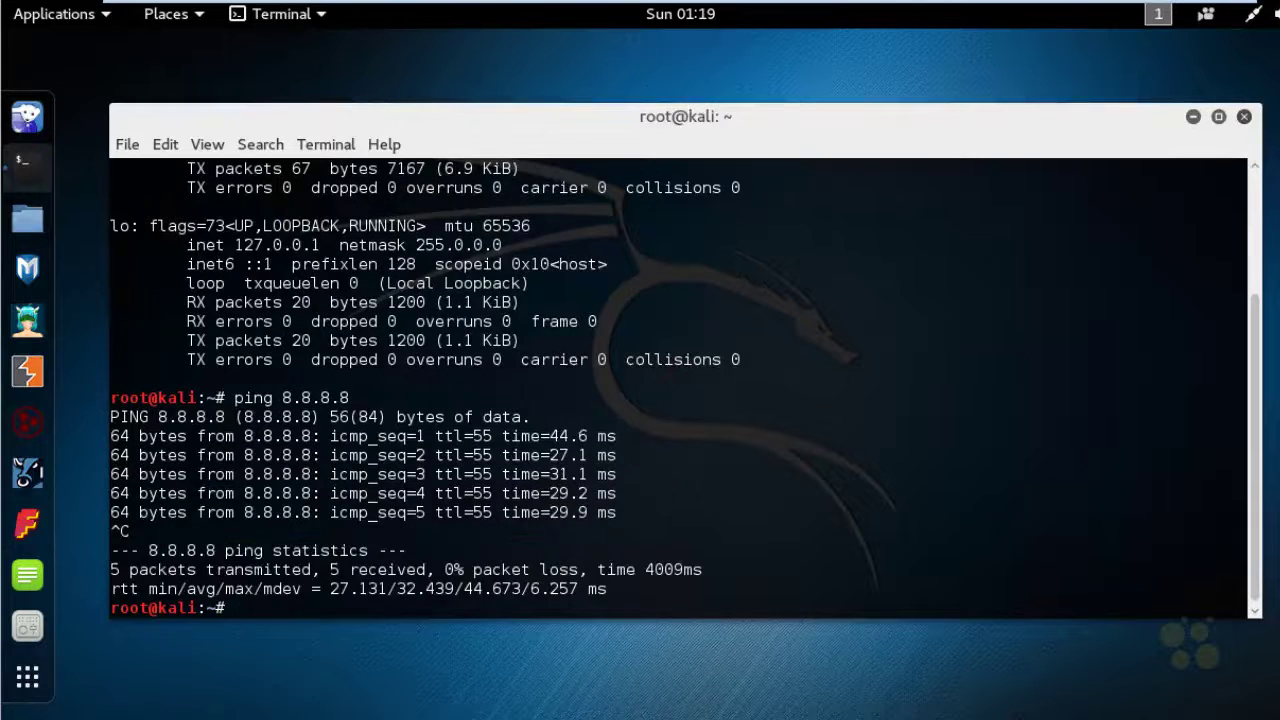
key(Return)
key(Return)
text(trac)
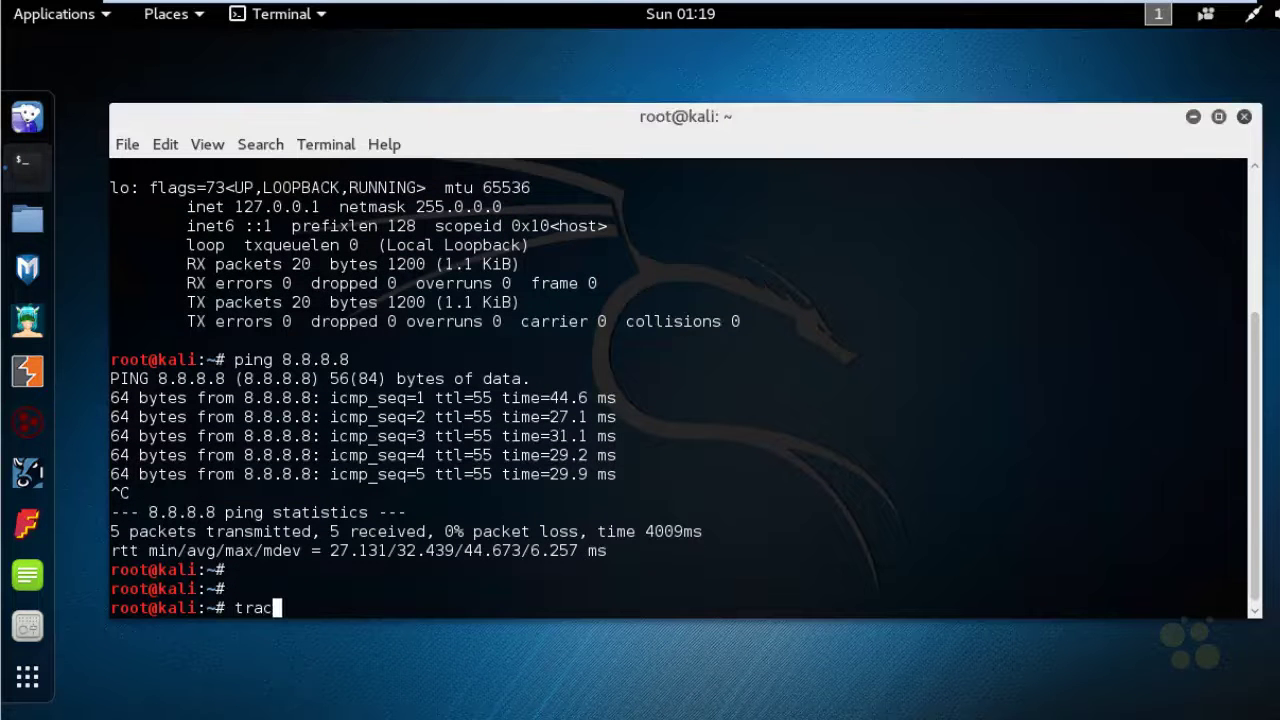
text(eroute 8.8.8.8)
key(Return)
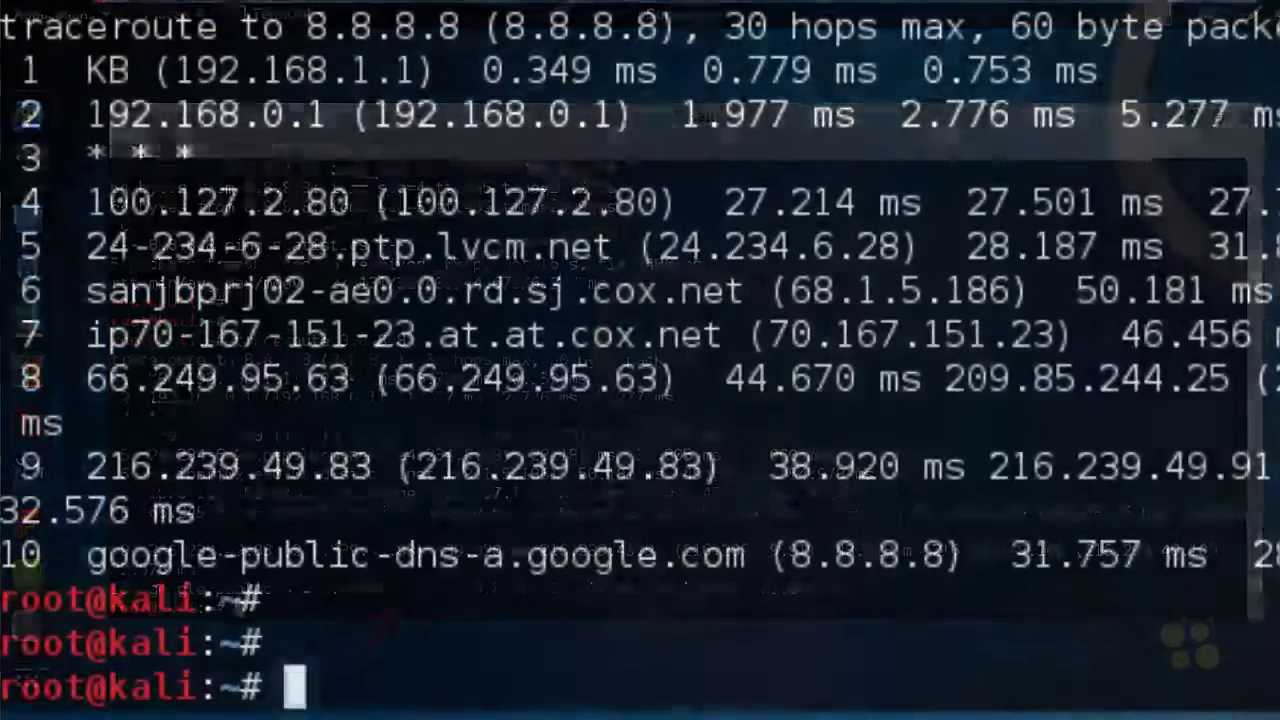
Refresh the Kali package lists with apt-get update
text(apt)
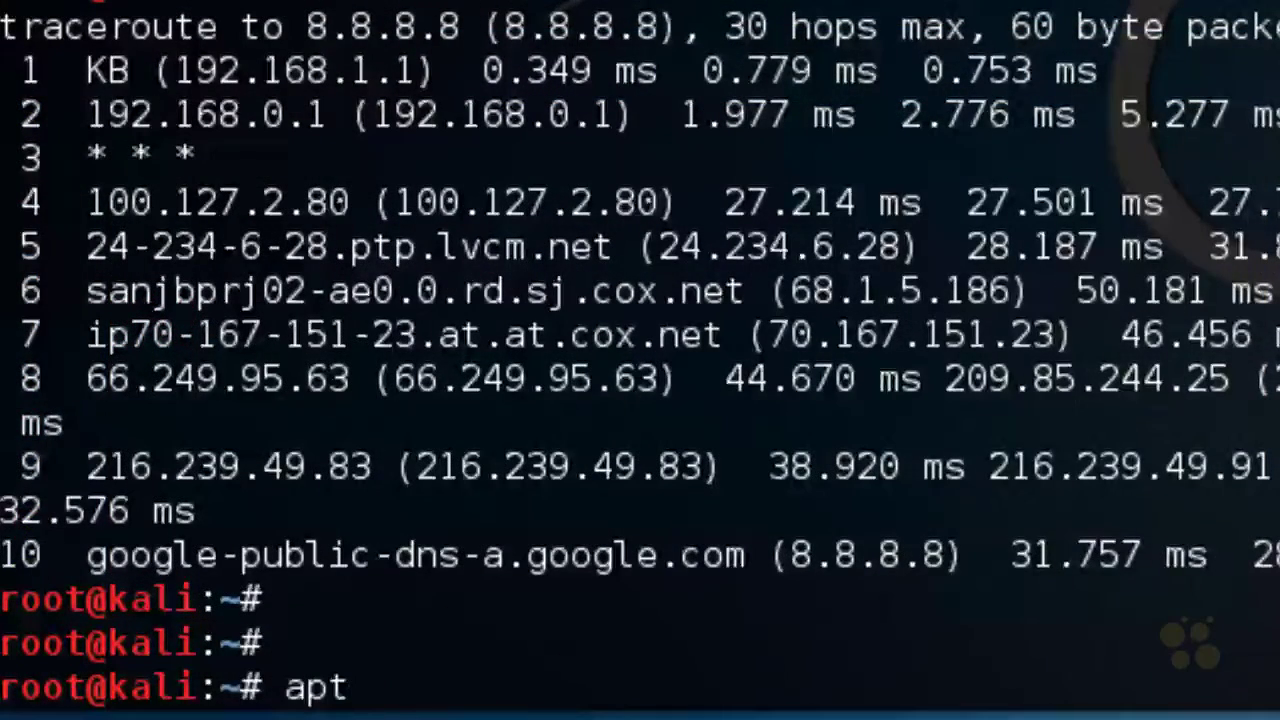
text(-get )
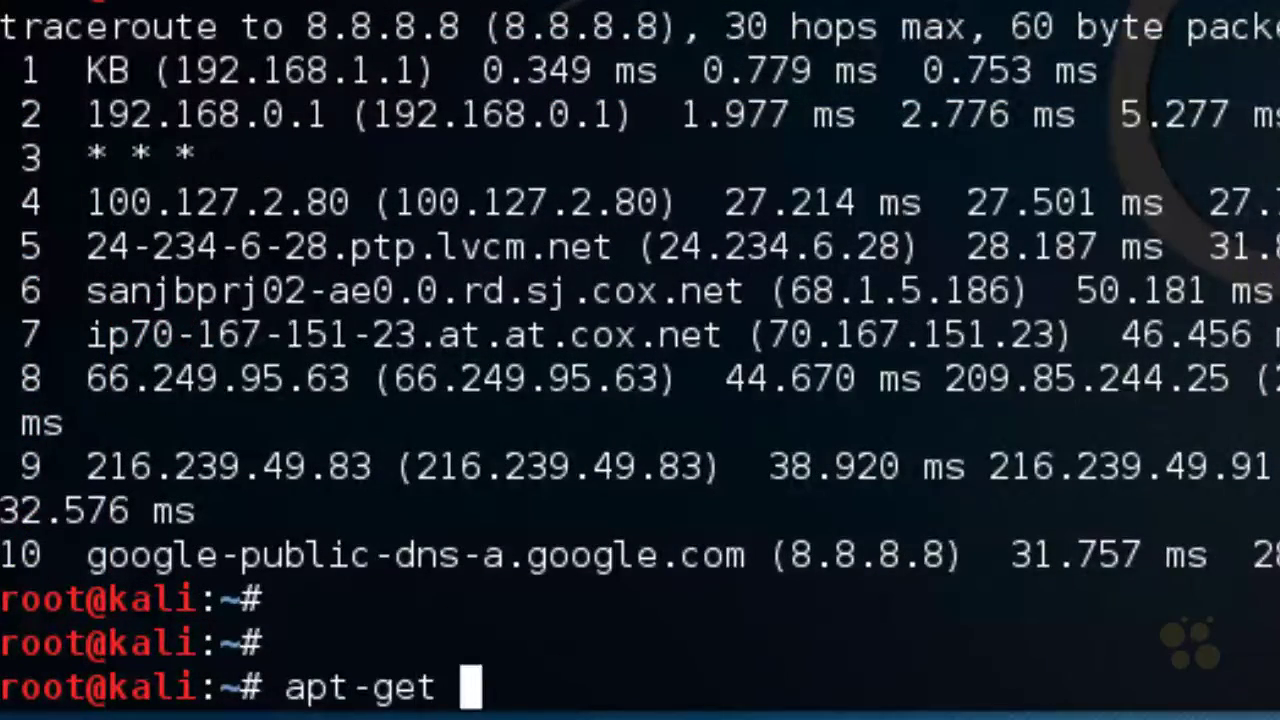
text(update)
key(Return)
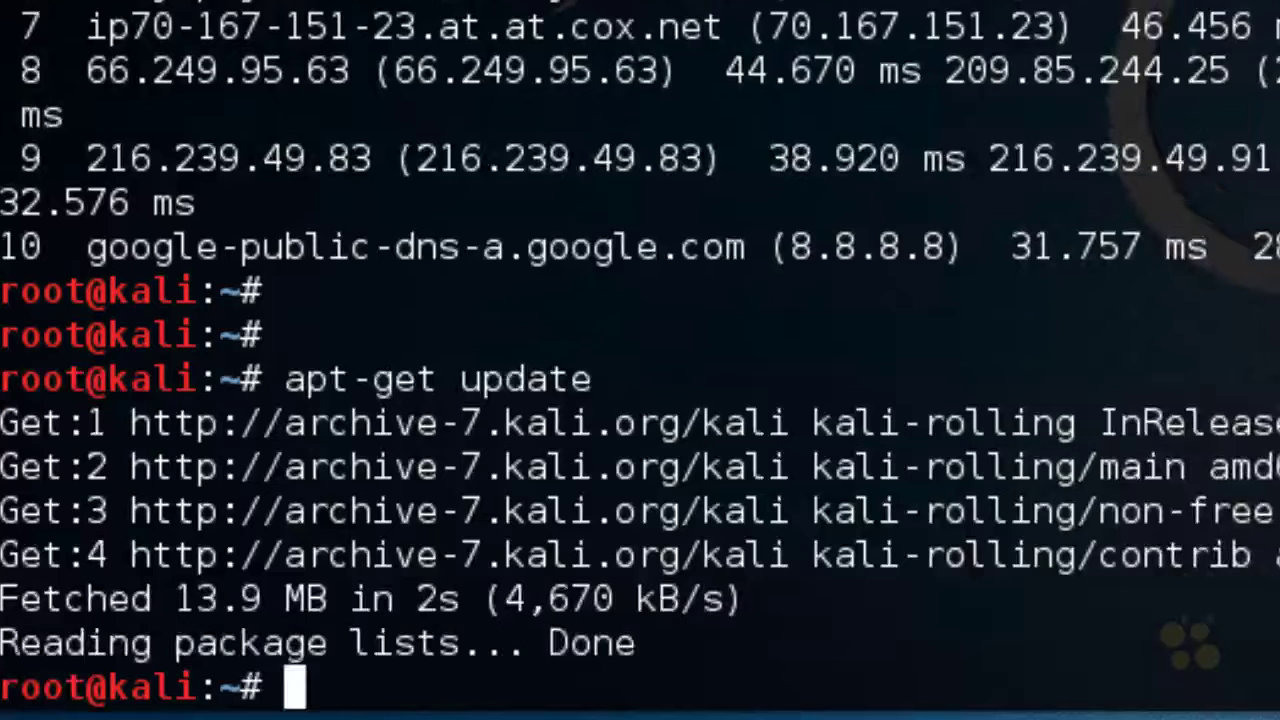
key(Return)
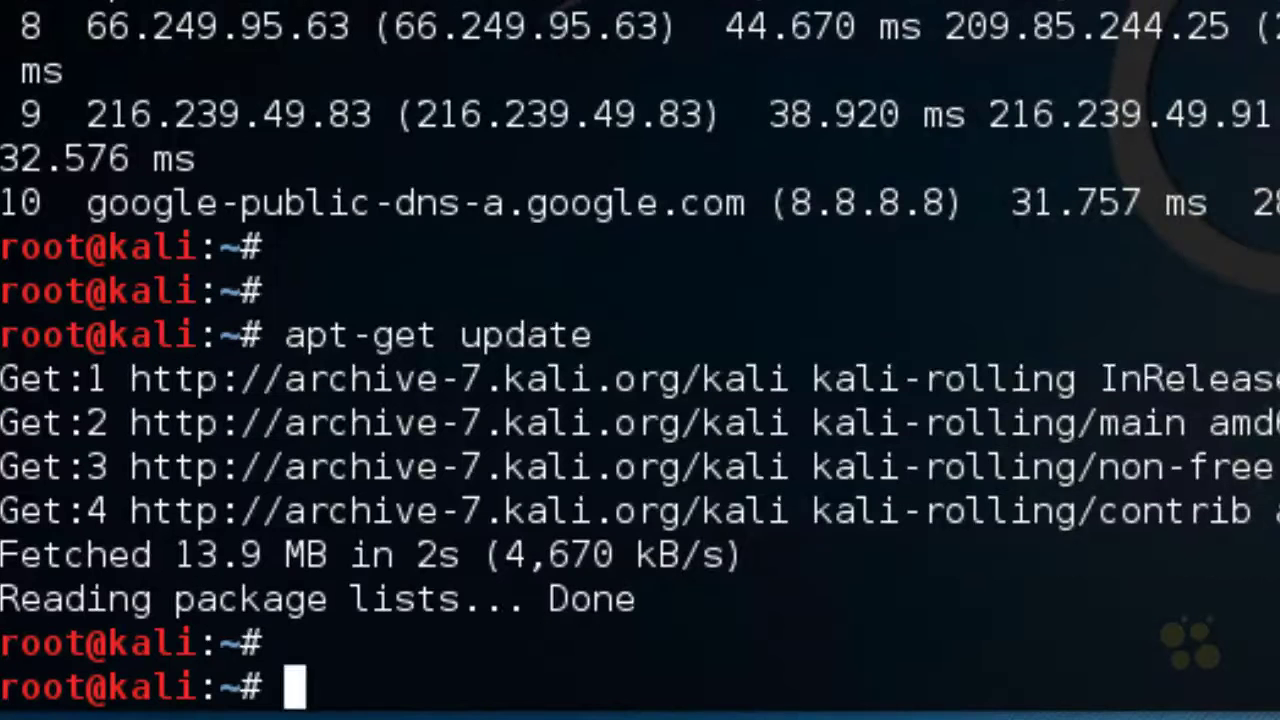
Run apt-get dist-upgrade and confirm the package installation with Y
text(apt-get )
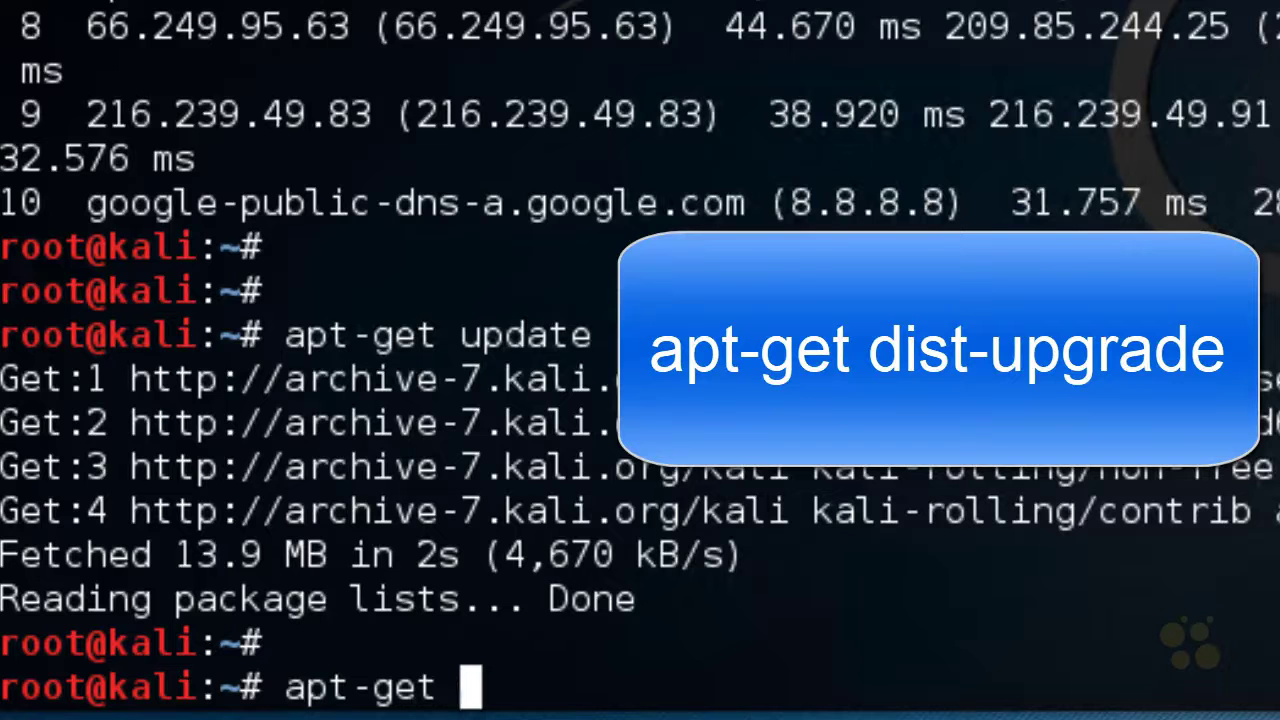
text(dist-)
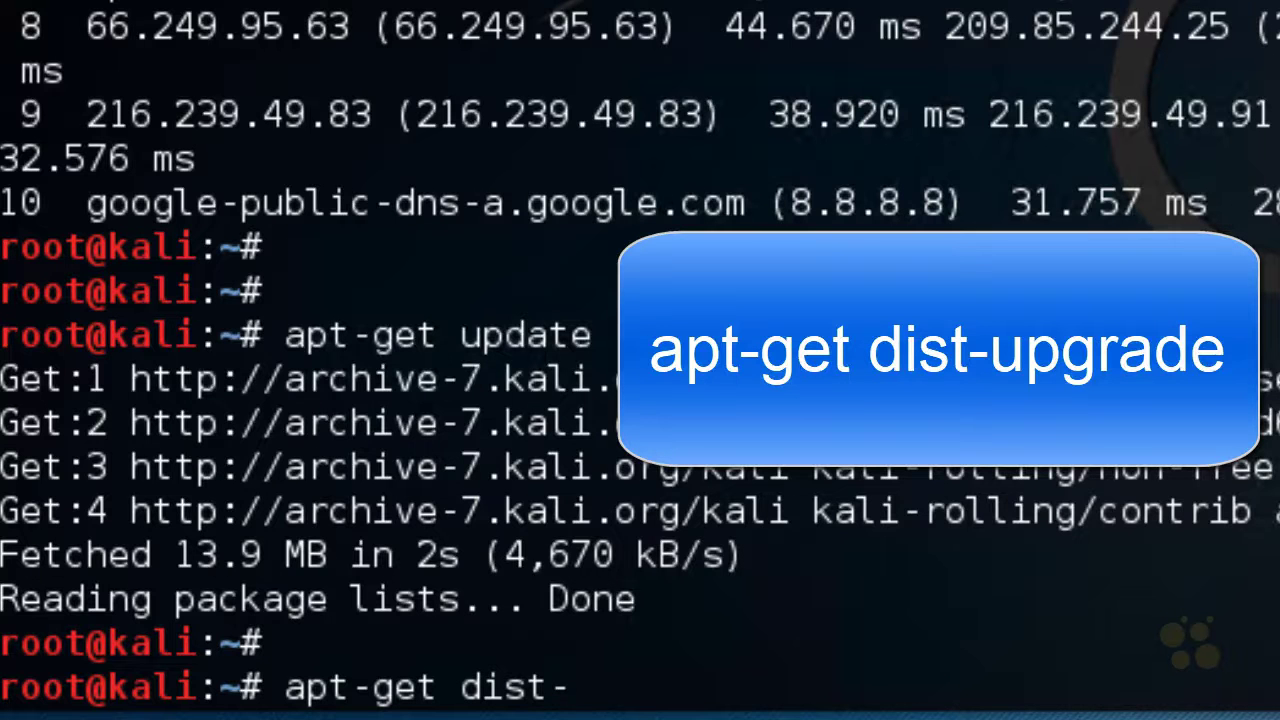
text(upgrade)
key(Return)
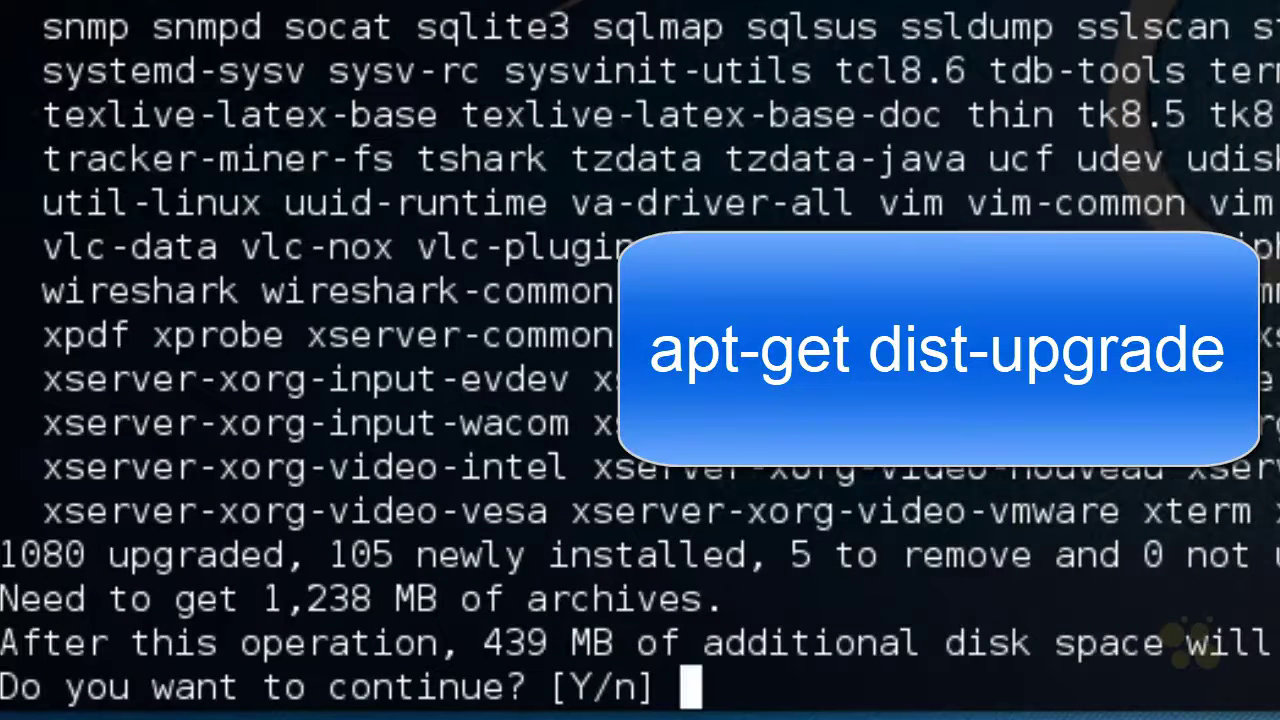
text(Y)
key(Return)
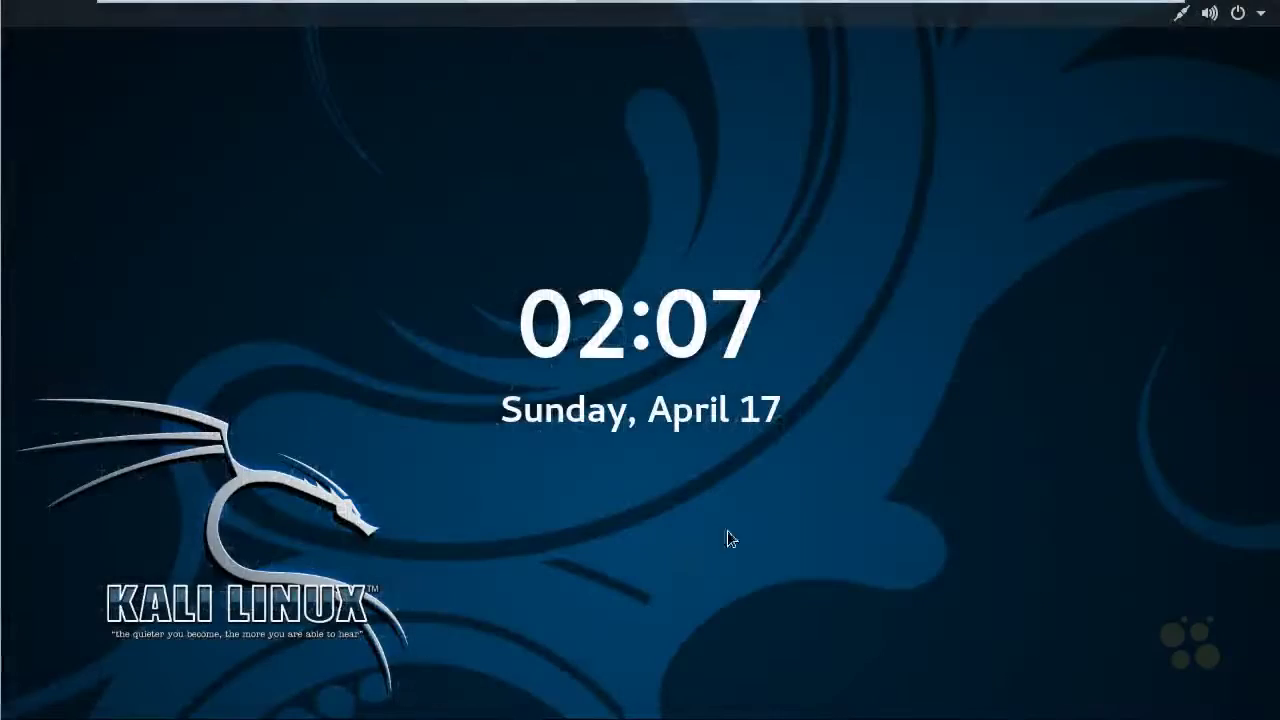
Unlock the Kali guest with the root password and close the finished upgrade terminal
key(Return)
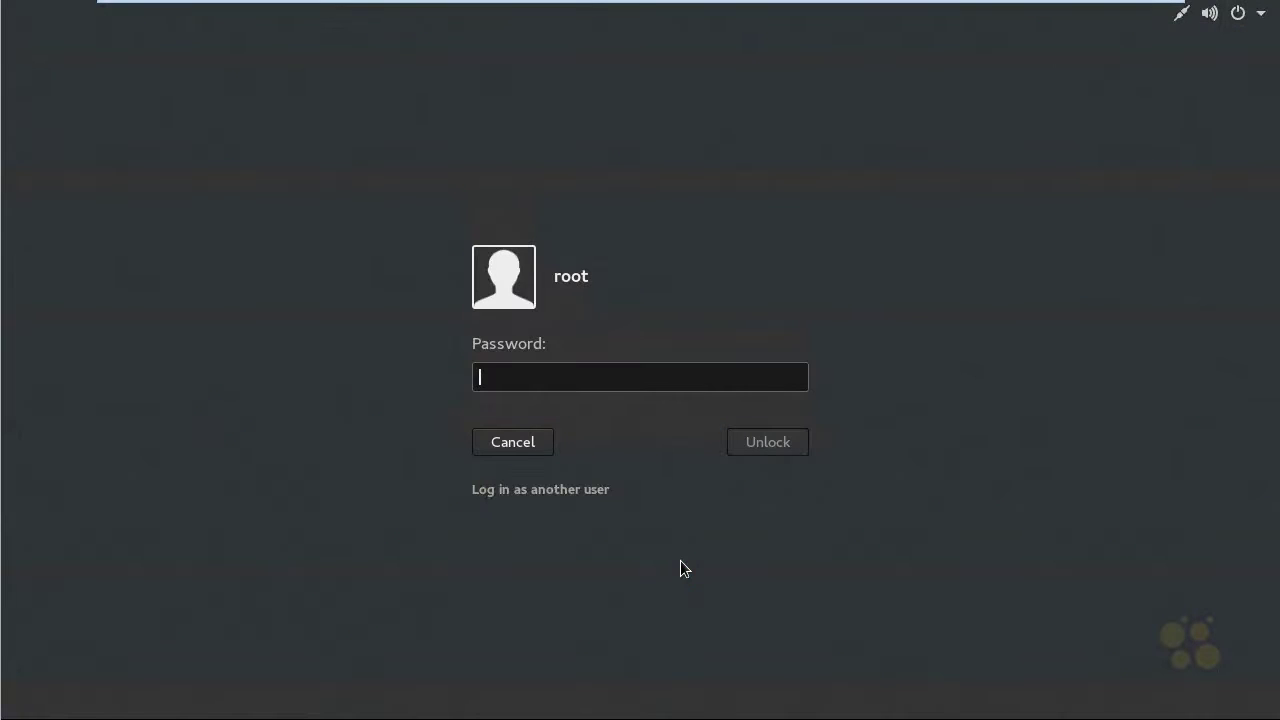
text(t)
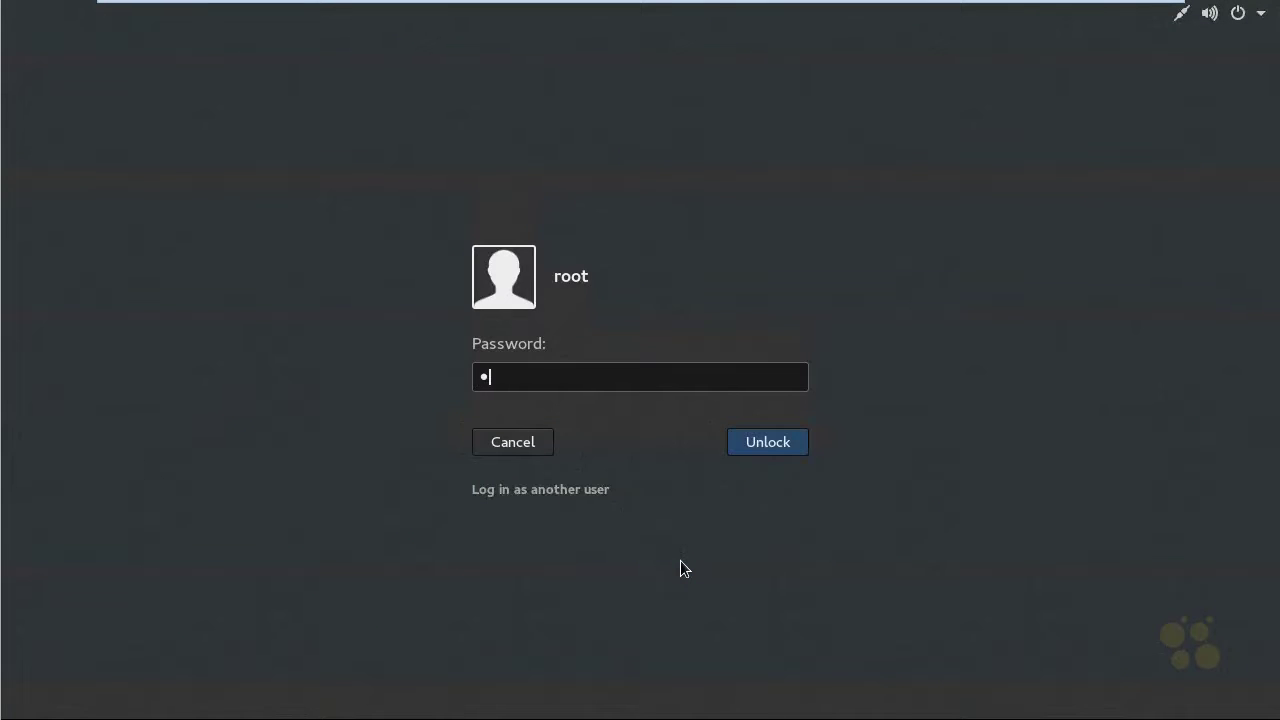
text(oor)
key(Return)
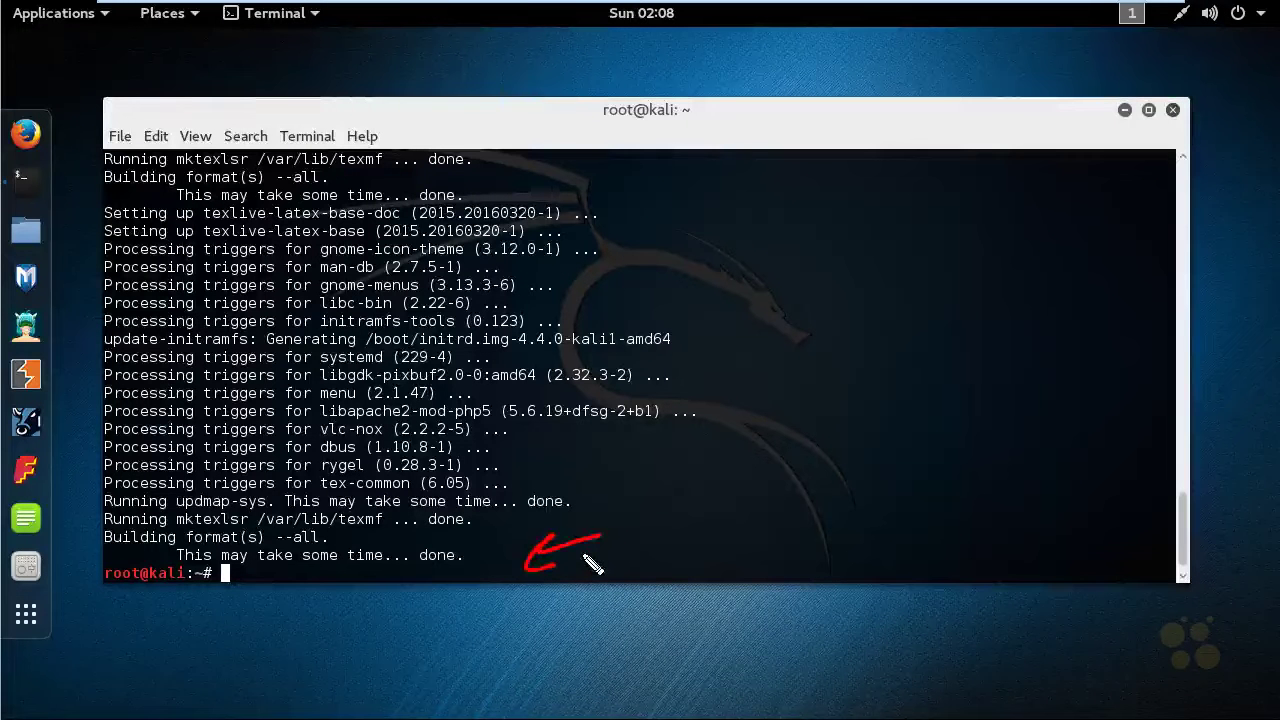
click(1173, 110)
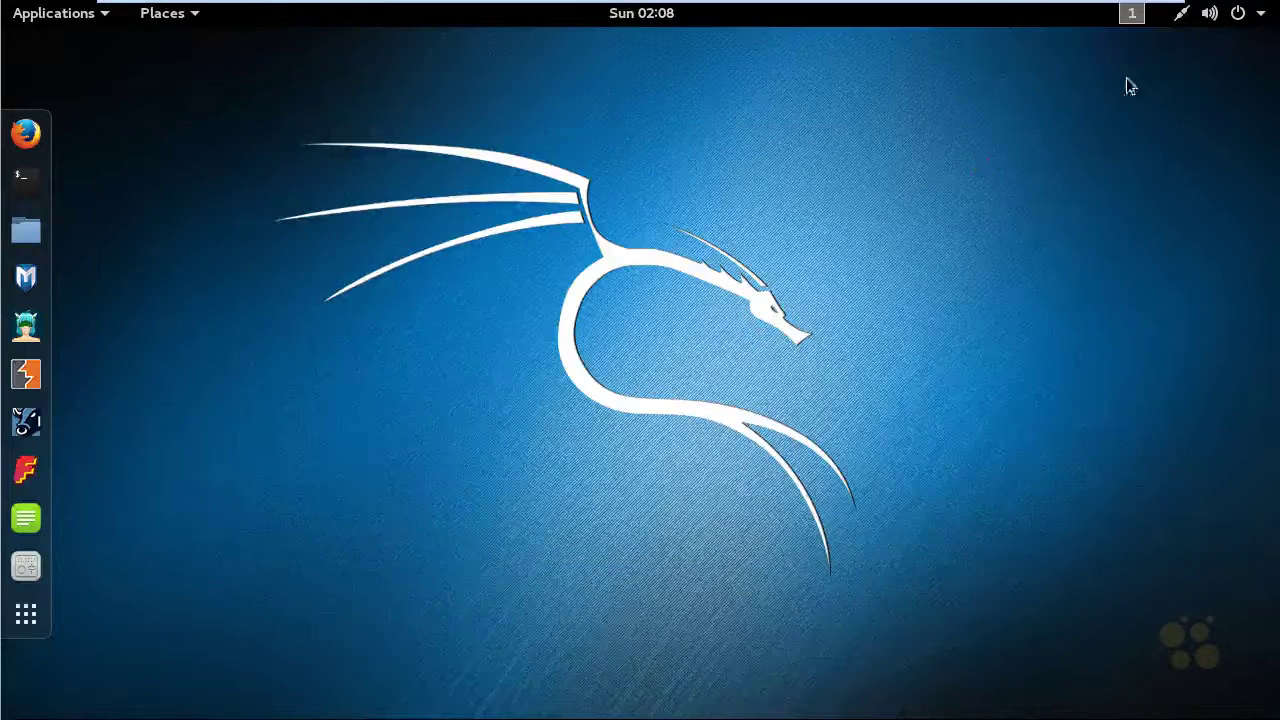
Power off the Kali guest from the GNOME top-bar system menu
click(1239, 16)
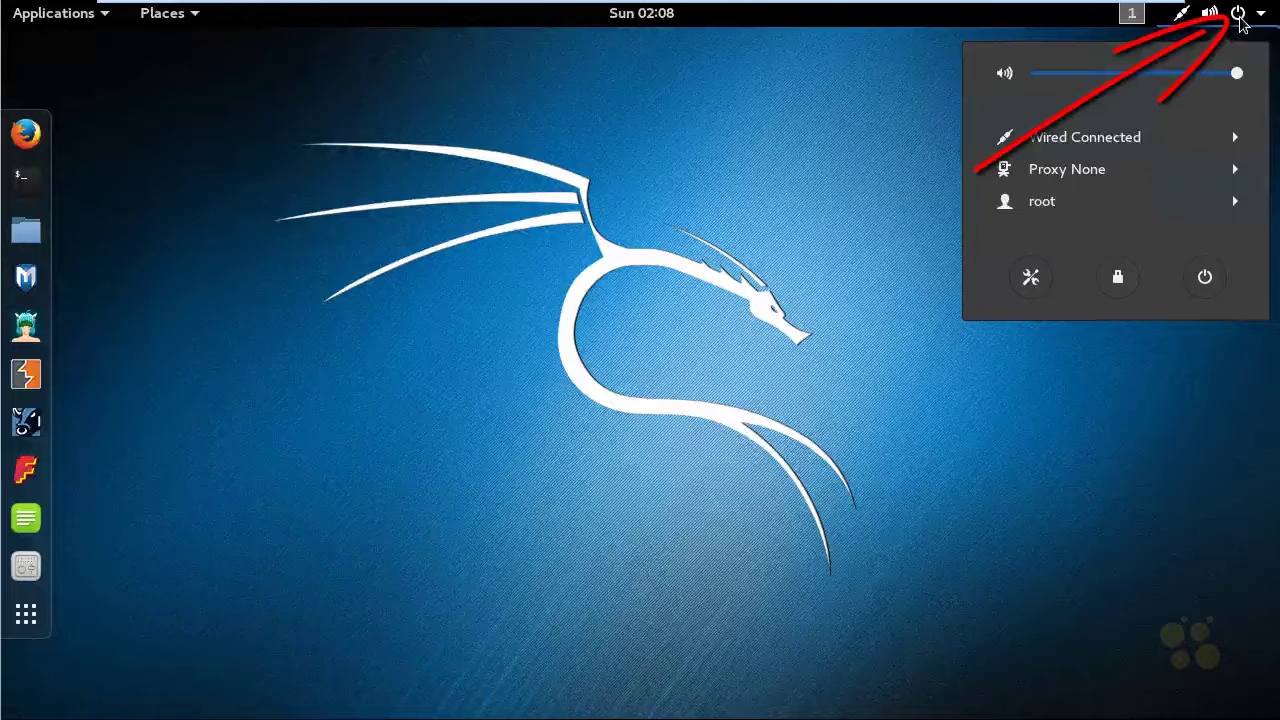
click(1209, 279)
click(815, 432)
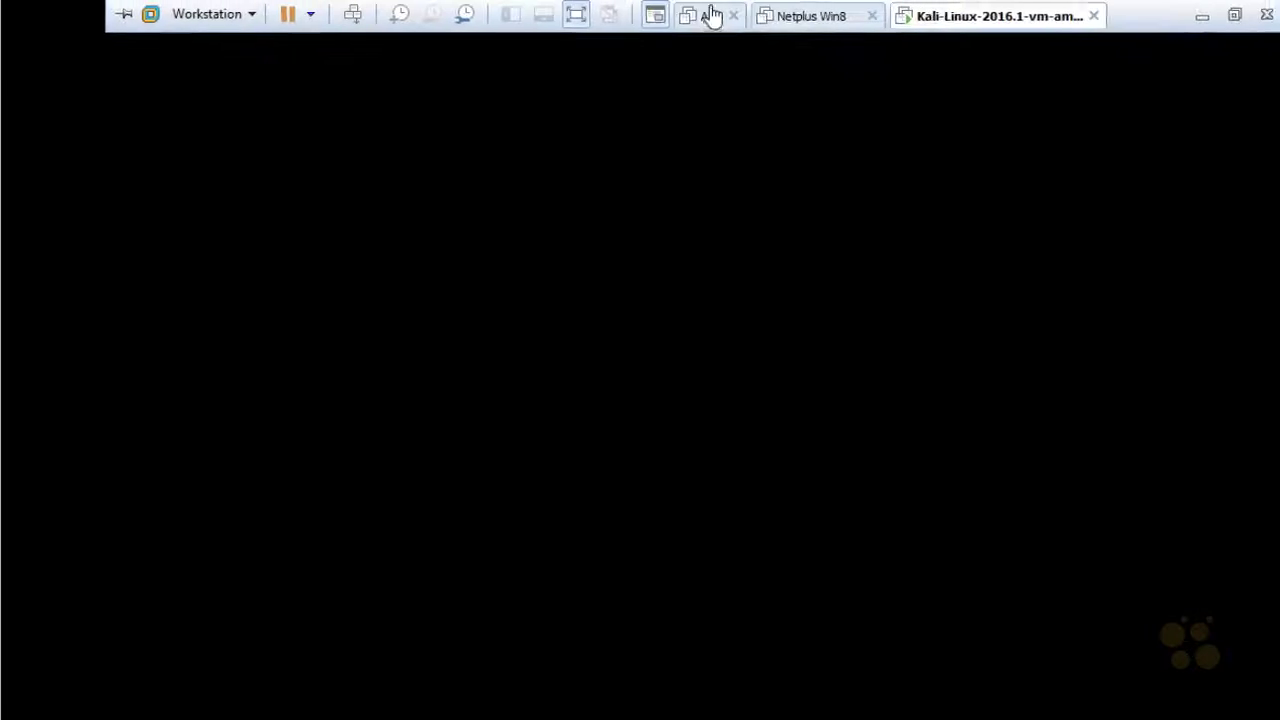
Exit full screen and show the Snapshot submenu for the Kali-Linux VM in the Library
click(626, 20)
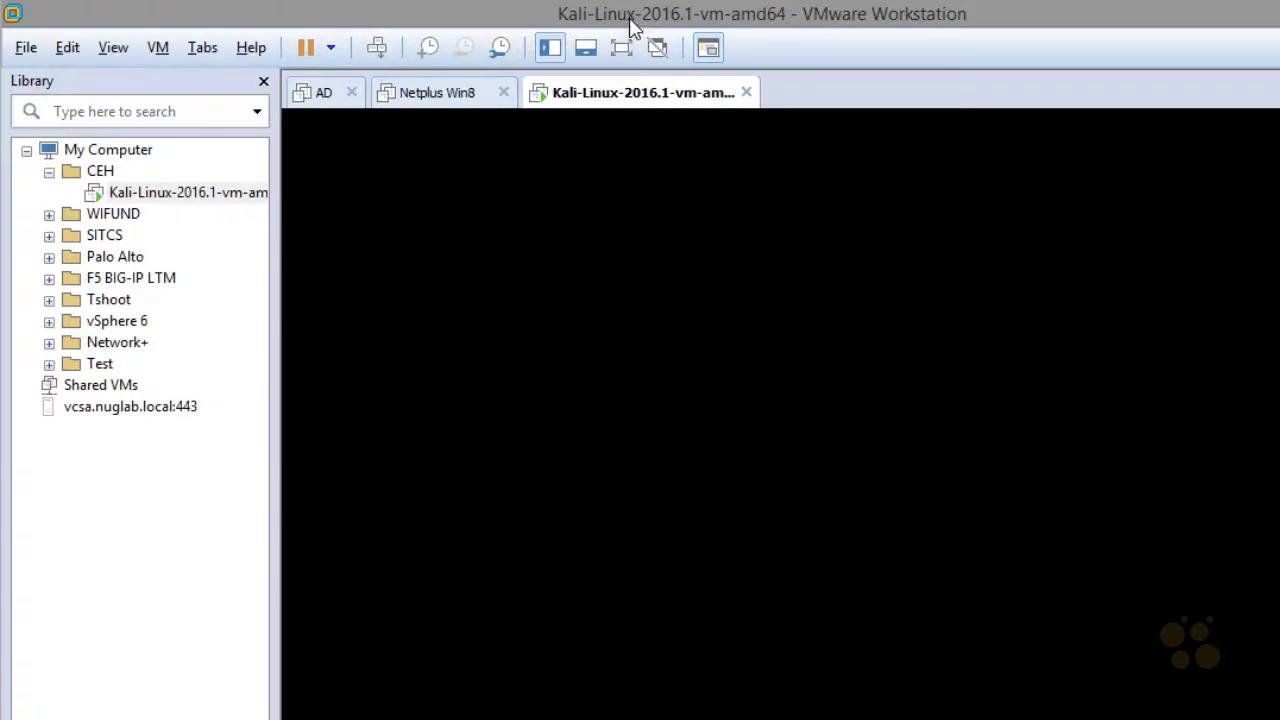
click(196, 200)
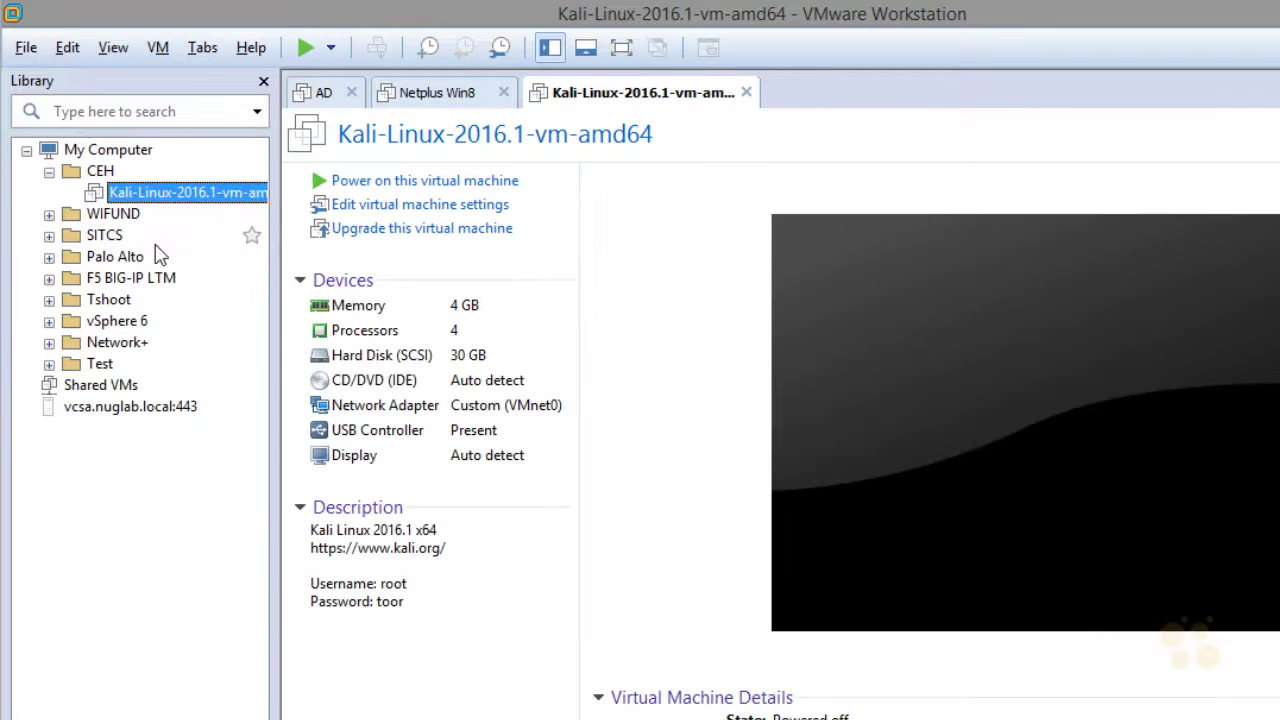
right_click(152, 196)
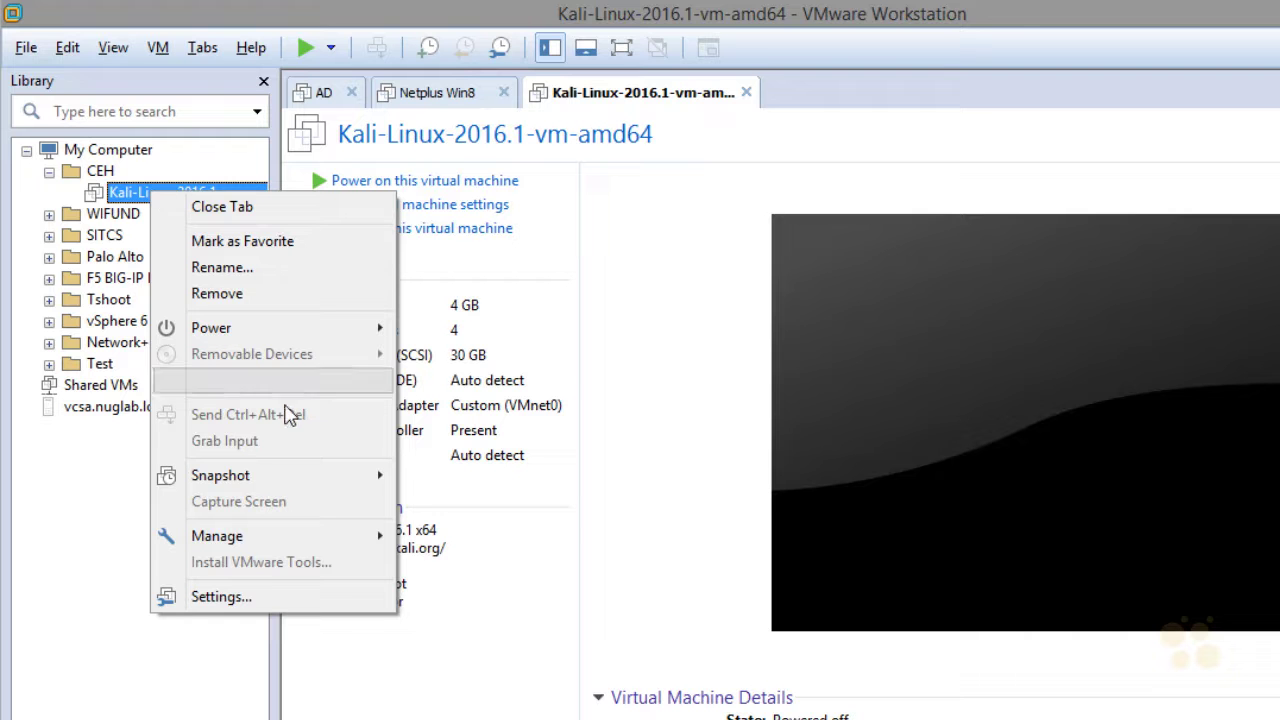
mouse_move(294, 484)
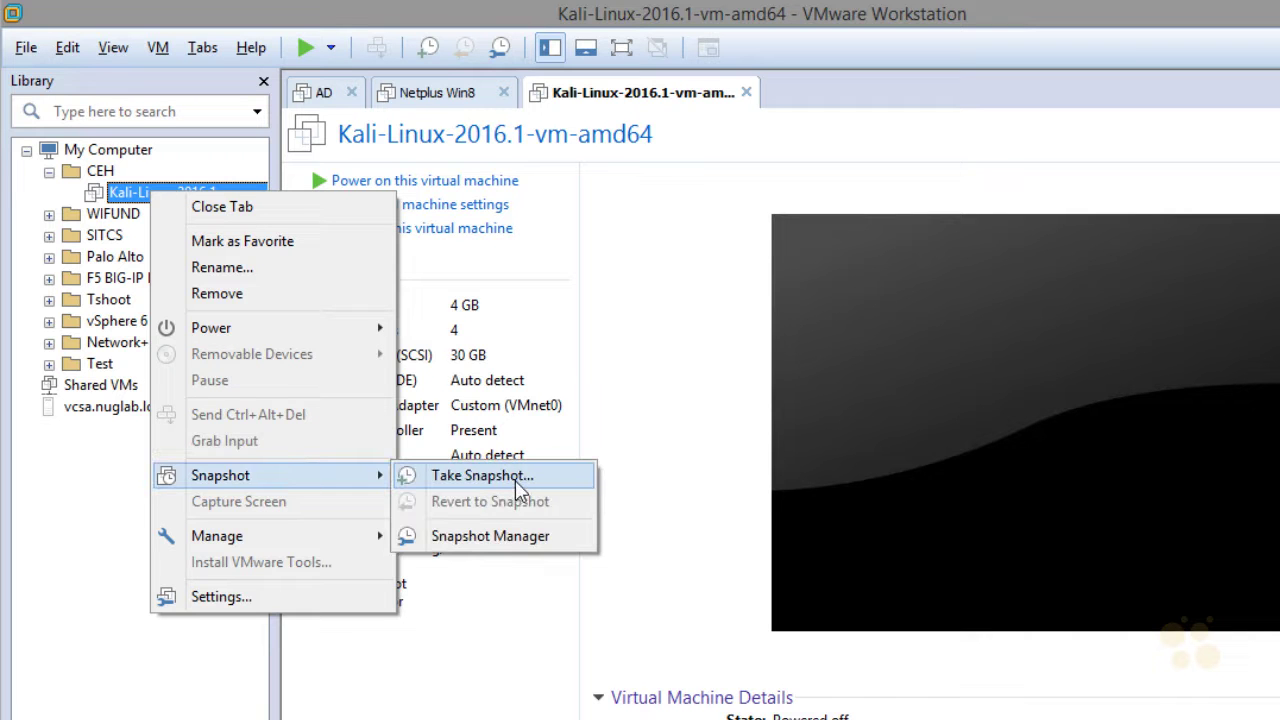
Annotate the Take Snapshot and Snapshot Manager options with arrows, then clear the annotations
drag(578, 432, 558, 469)
mouse_move(432, 62)
mouse_down()
mouse_move(420, 32)
mouse_move(510, 281)
mouse_move(554, 464)
mouse_up()
drag(548, 414, 556, 468)
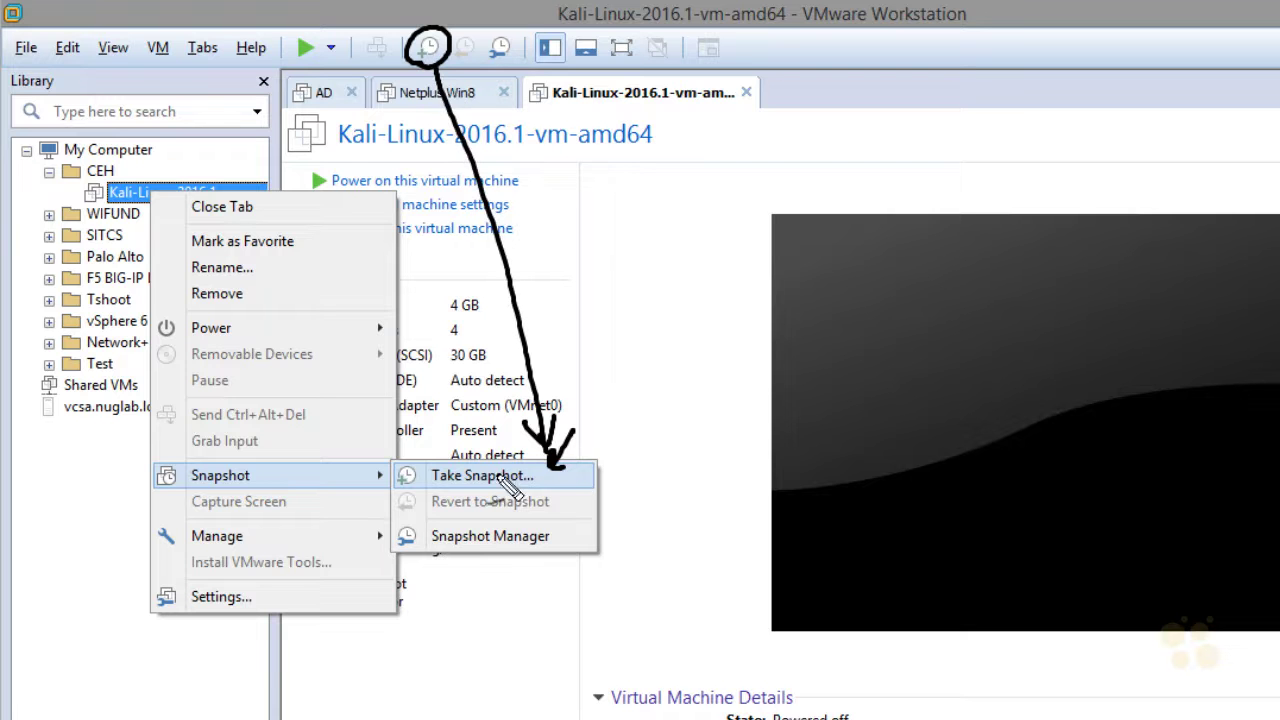
mouse_move(454, 579)
mouse_down()
mouse_move(509, 563)
mouse_move(491, 537)
mouse_up()
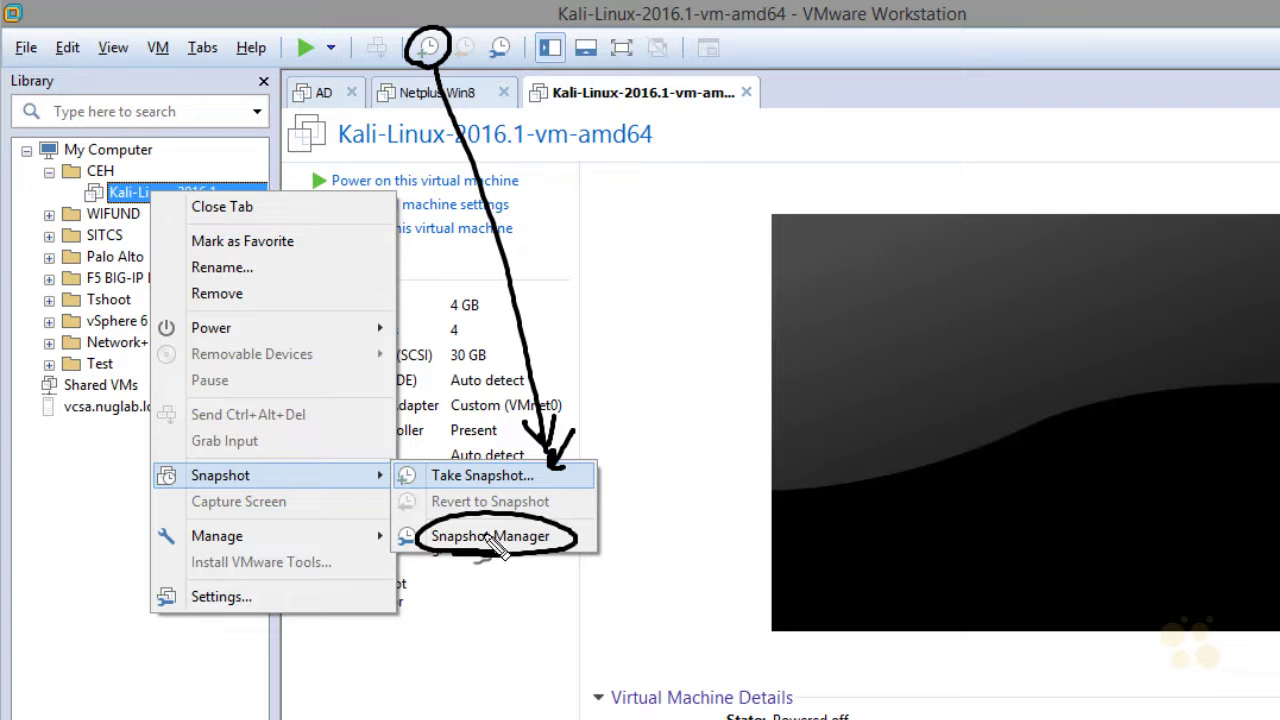
drag(612, 575, 565, 548)
mouse_move(590, 537)
mouse_down()
mouse_move(566, 546)
mouse_move(634, 443)
mouse_move(492, 82)
mouse_move(500, 95)
mouse_move(515, 65)
mouse_up()
key(Escape)
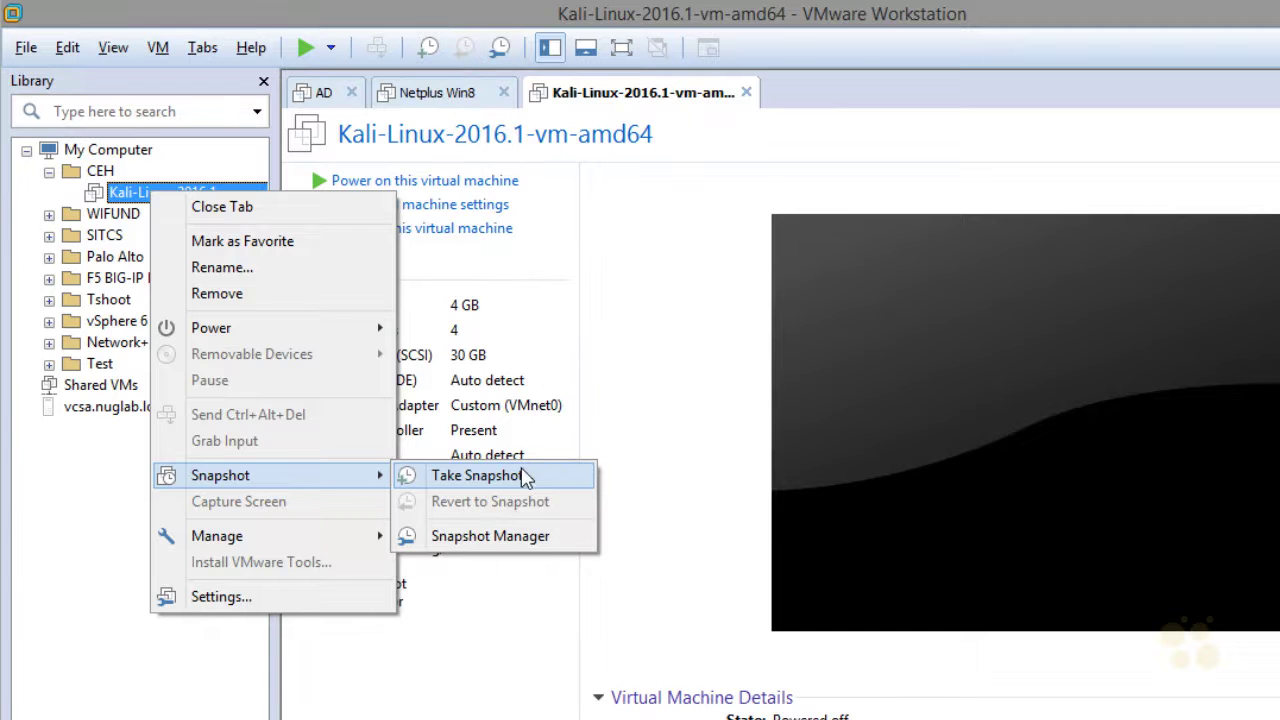
Take a snapshot of the powered-off Kali VM named 'Kali right after initial update'
click(518, 478)
text(Kali right after initial update)
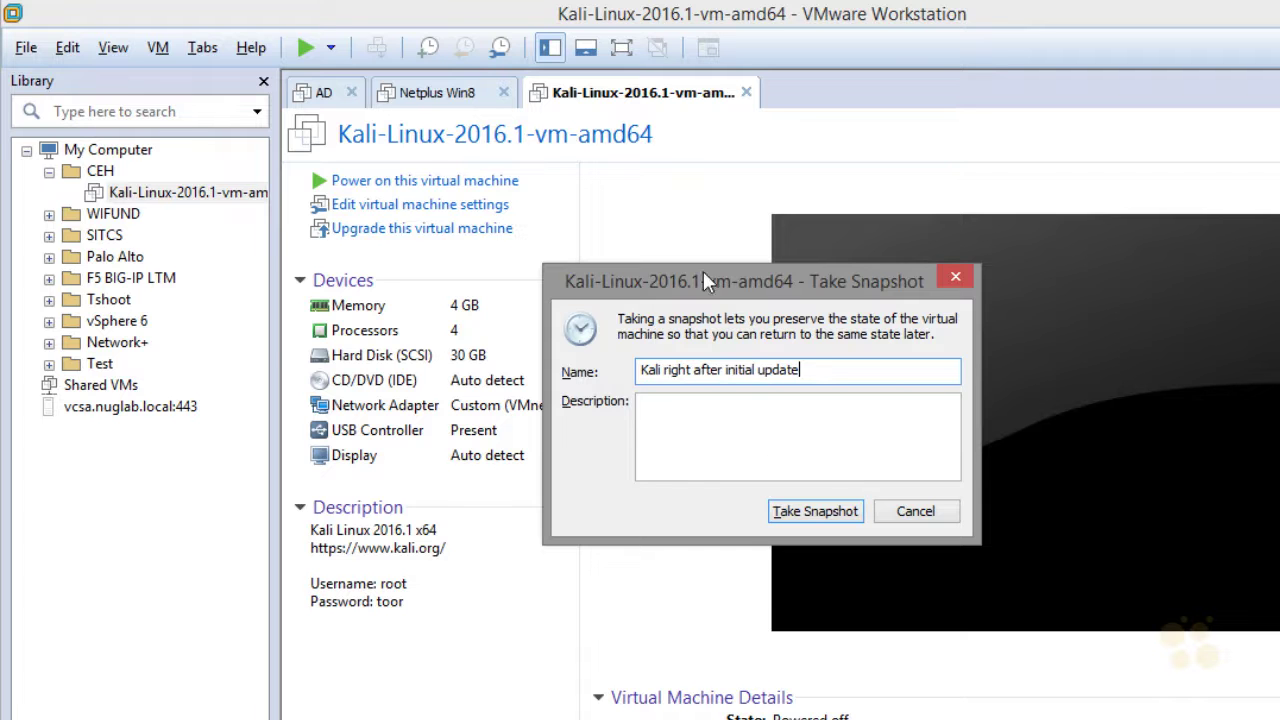
click(817, 514)
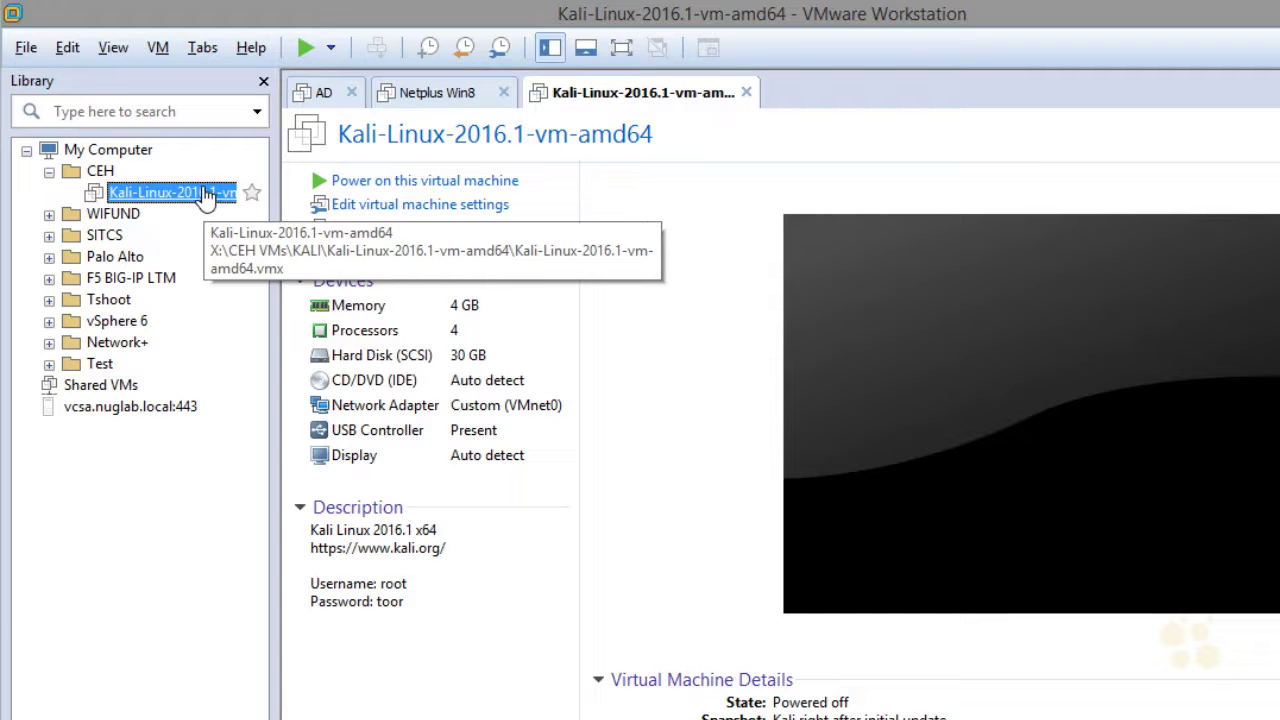
In the Kali VM's Snapshot Manager, select 'Kali right after initial update' and click Go To
right_click(207, 195)
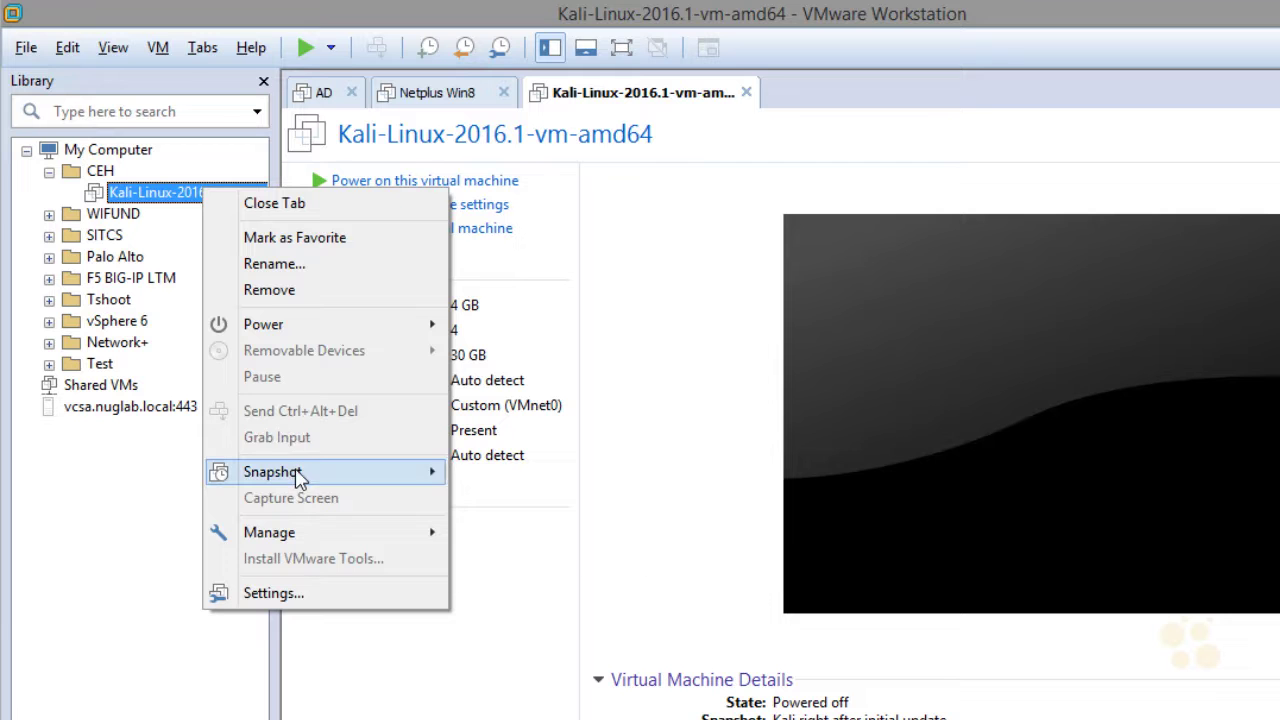
mouse_move(300, 478)
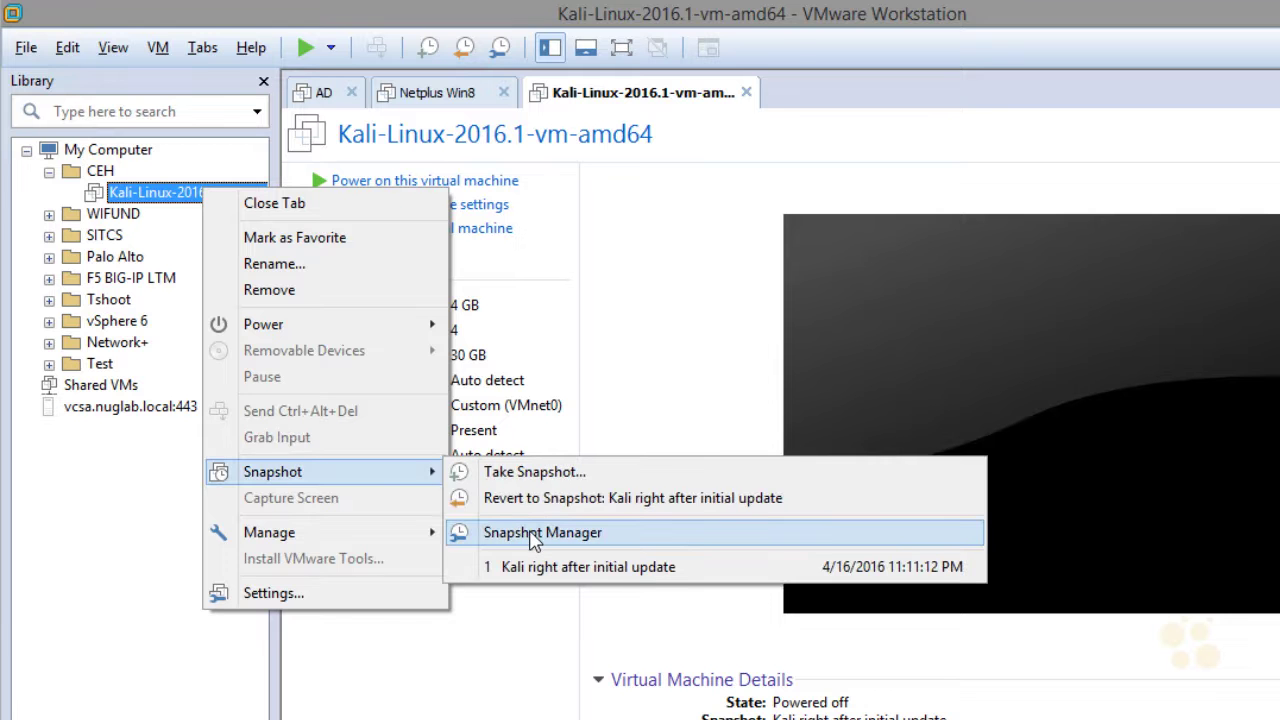
click(533, 536)
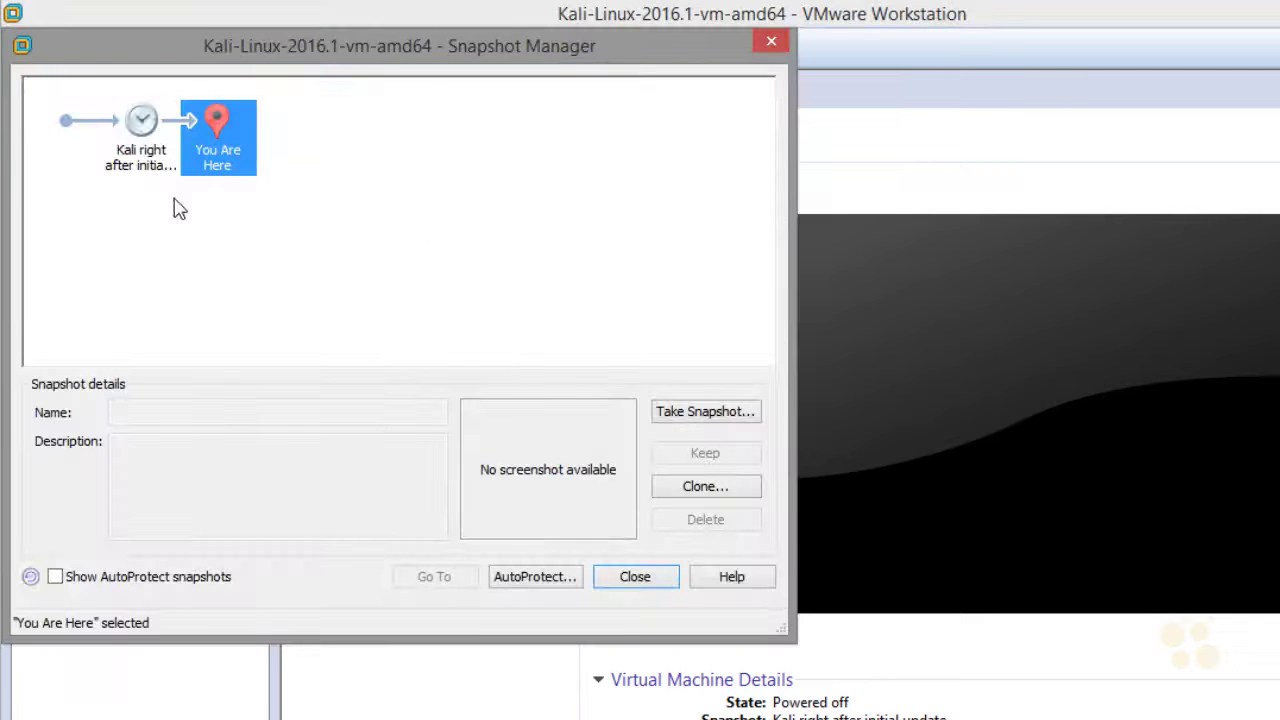
click(142, 130)
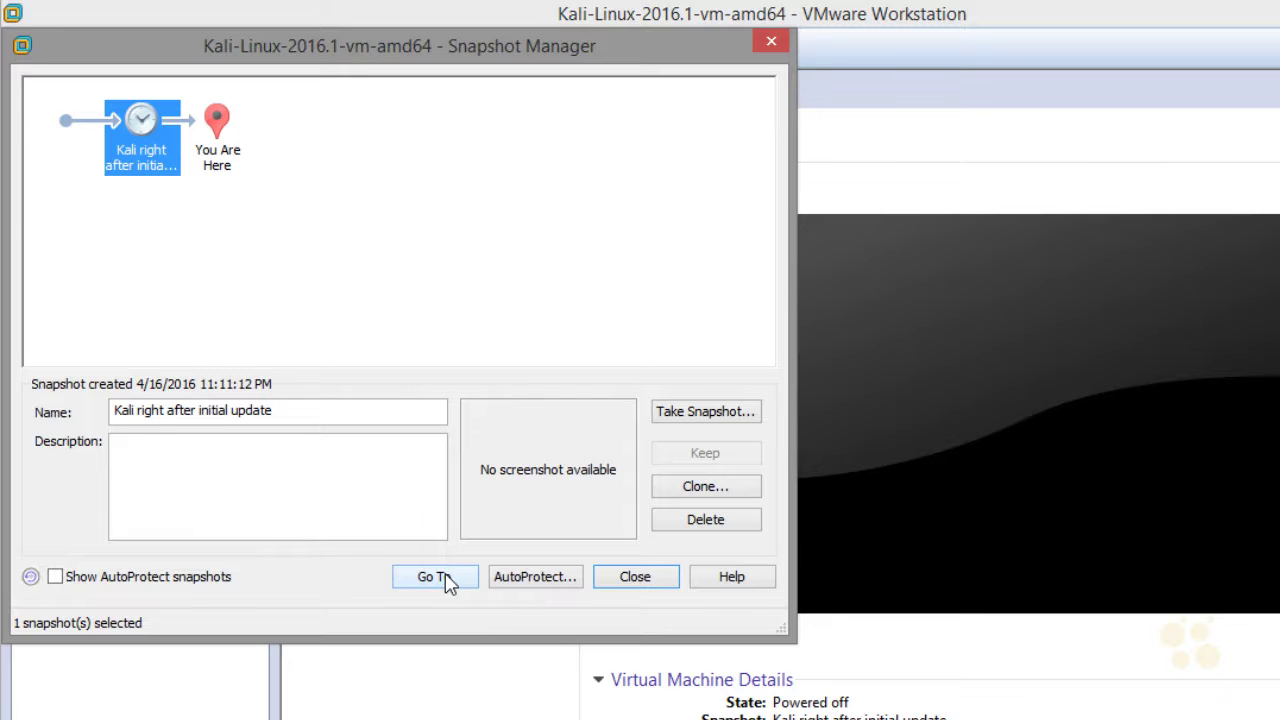
click(437, 577)
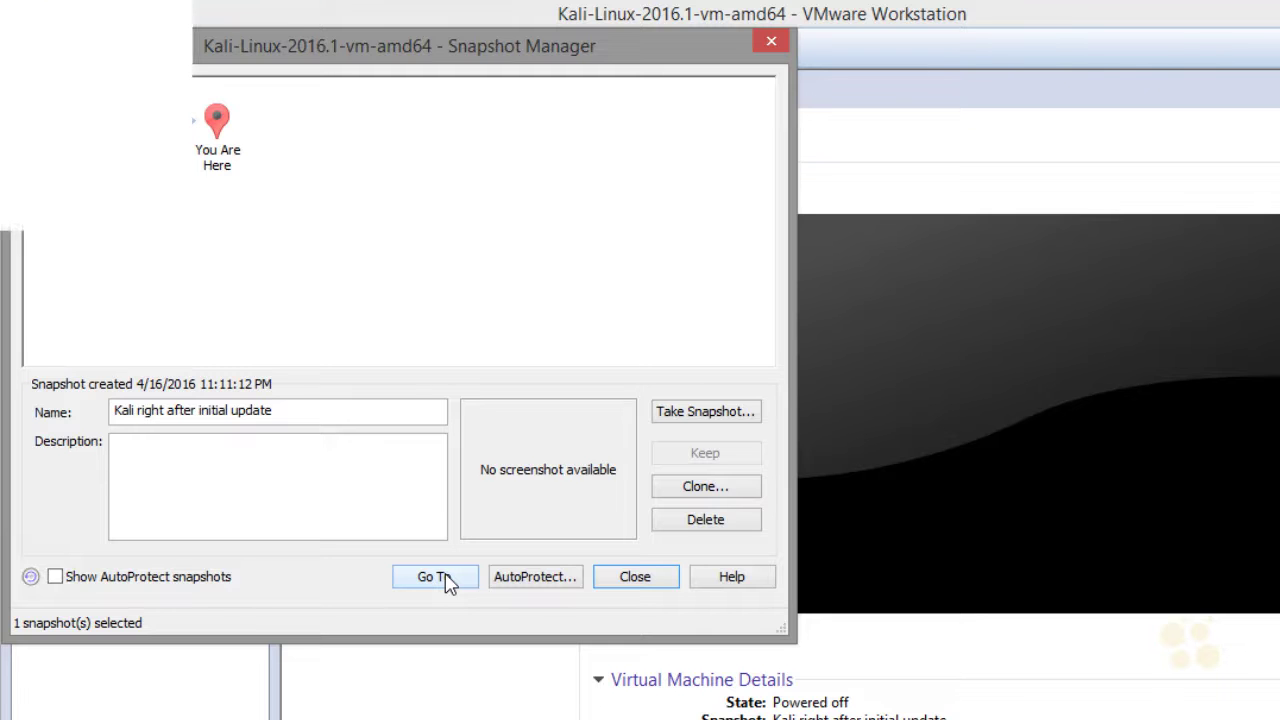